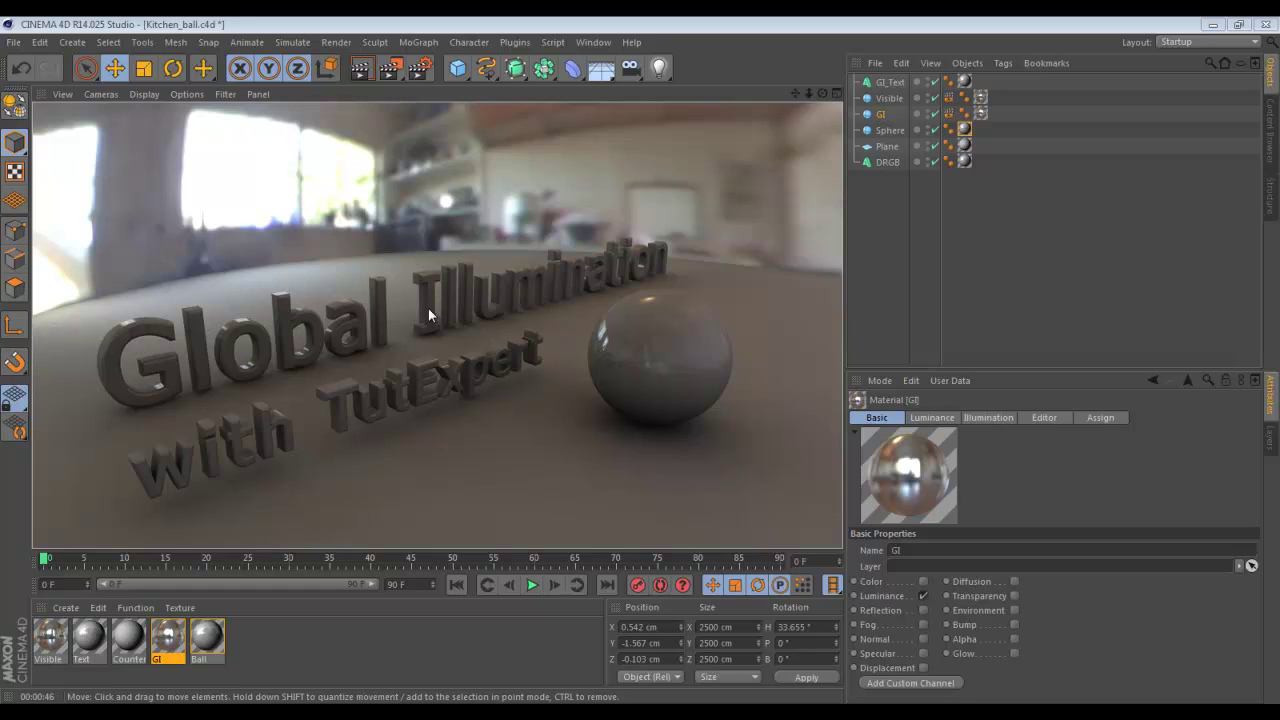
# - Use the File menu to start a new, empty project in place of the kitchen render
pyautogui.click(14, 42)
# - Start Untitled 5 and set render output to the 1280 x 1024 preset with HDTV (16:9) film aspect
pyautogui.click(38, 58)
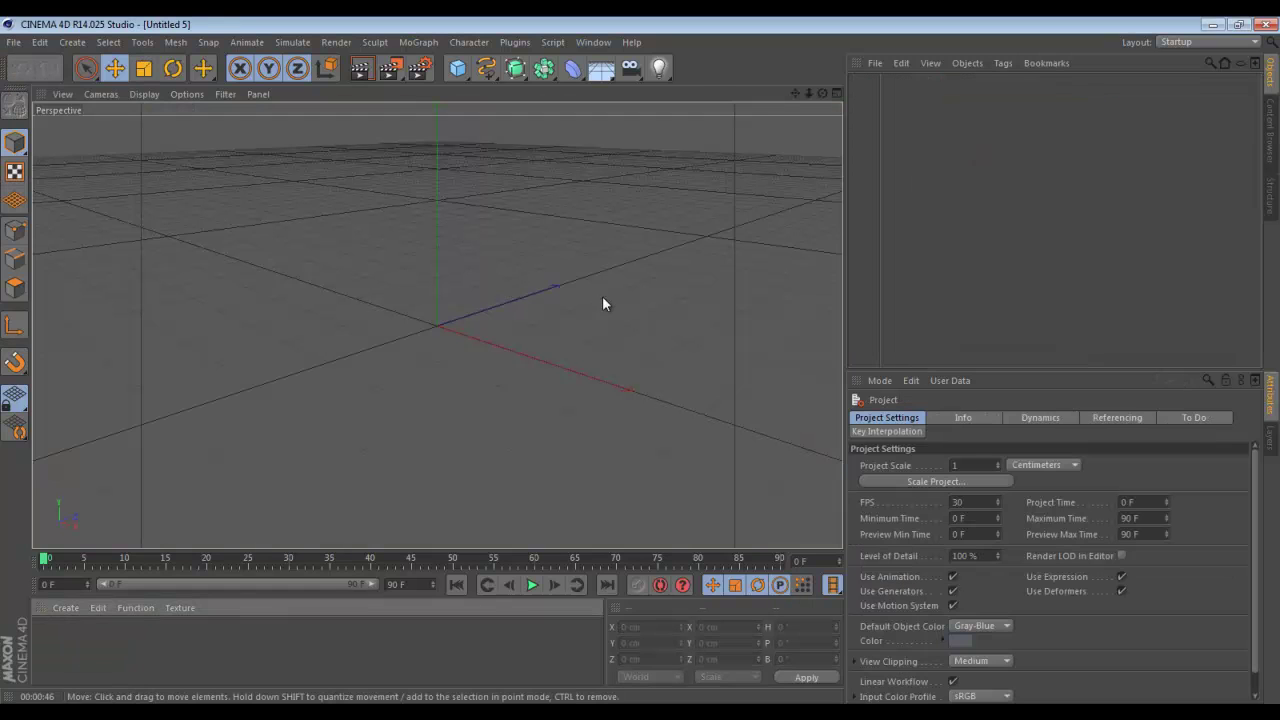
pyautogui.click(420, 67)
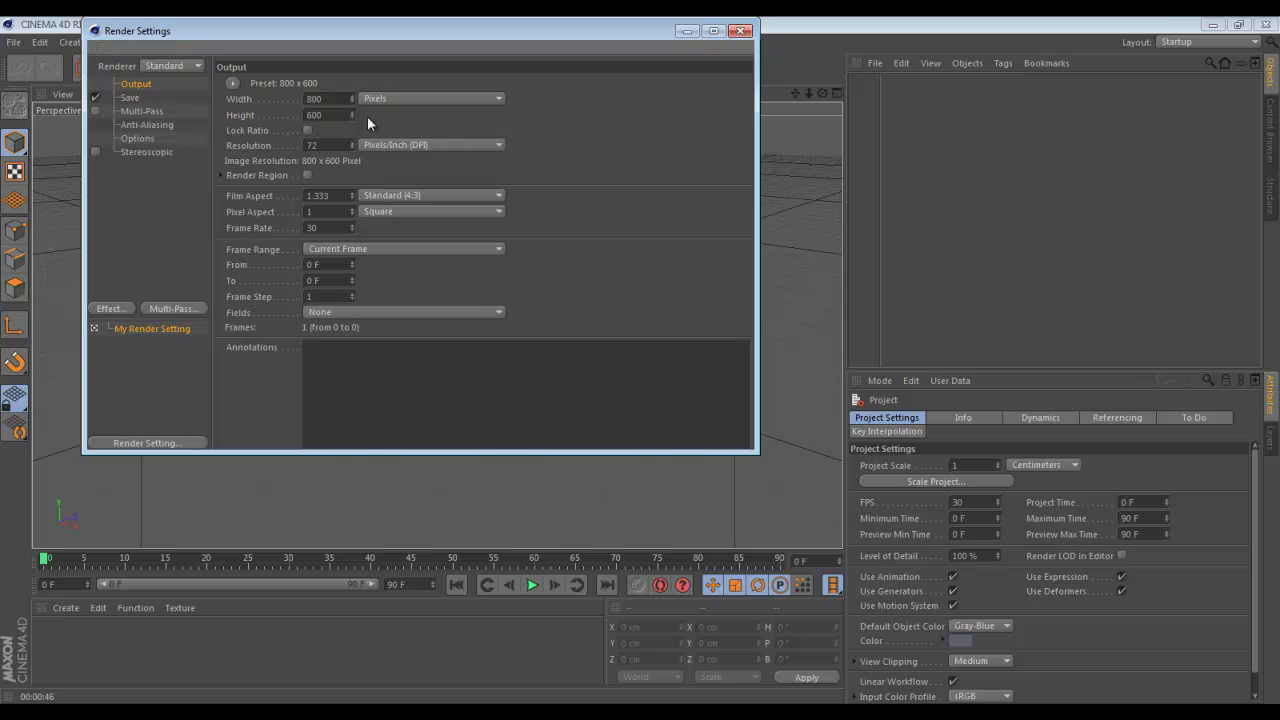
pyautogui.click(233, 83)
pyautogui.moveTo(275, 99)
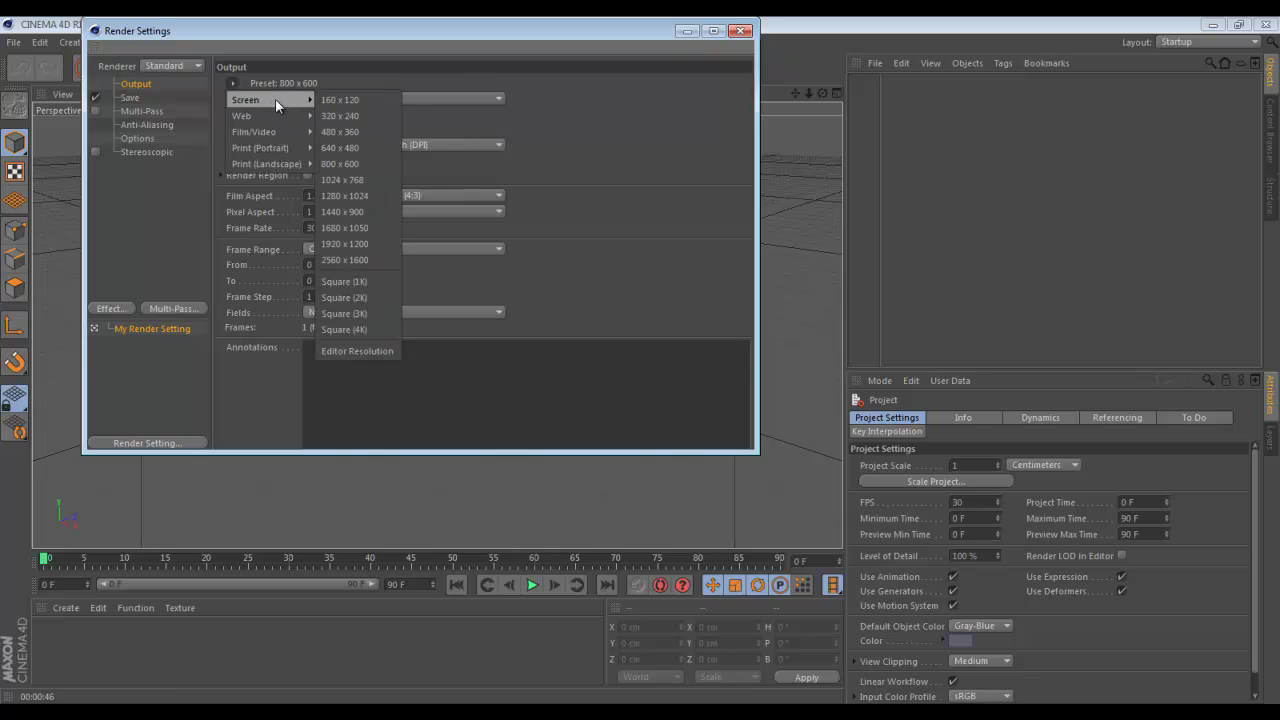
pyautogui.click(354, 197)
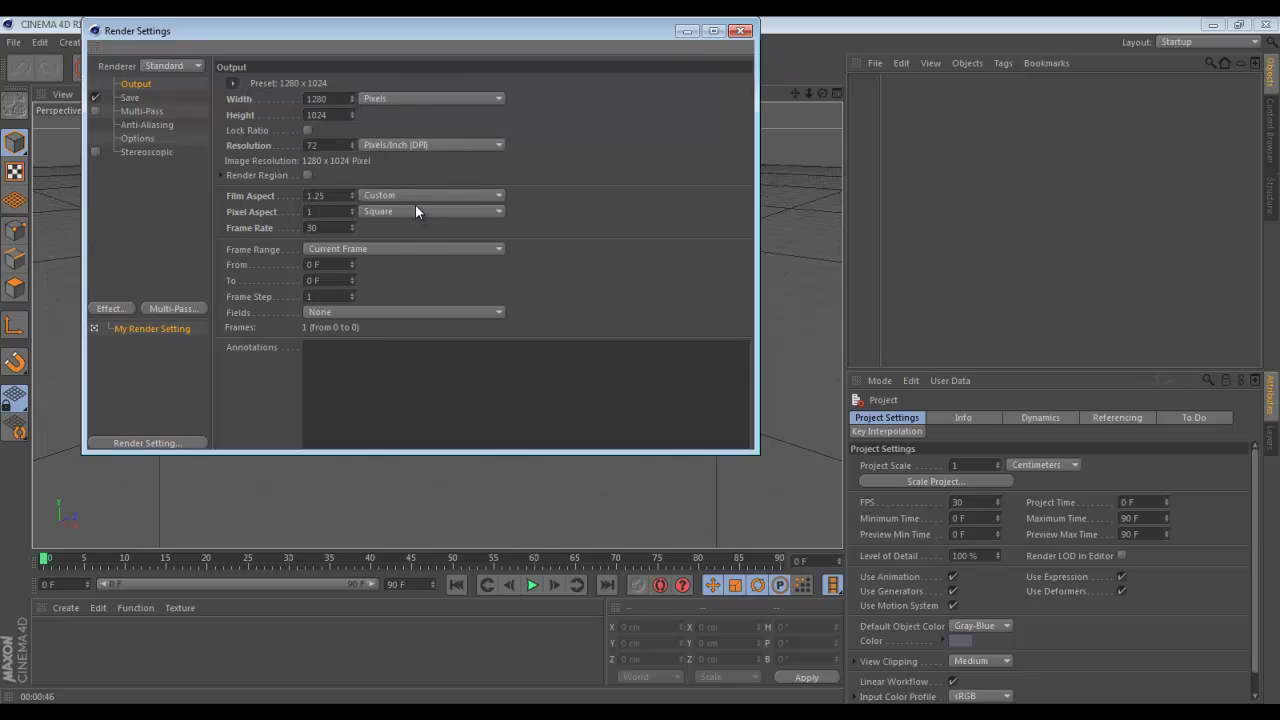
pyautogui.click(415, 195)
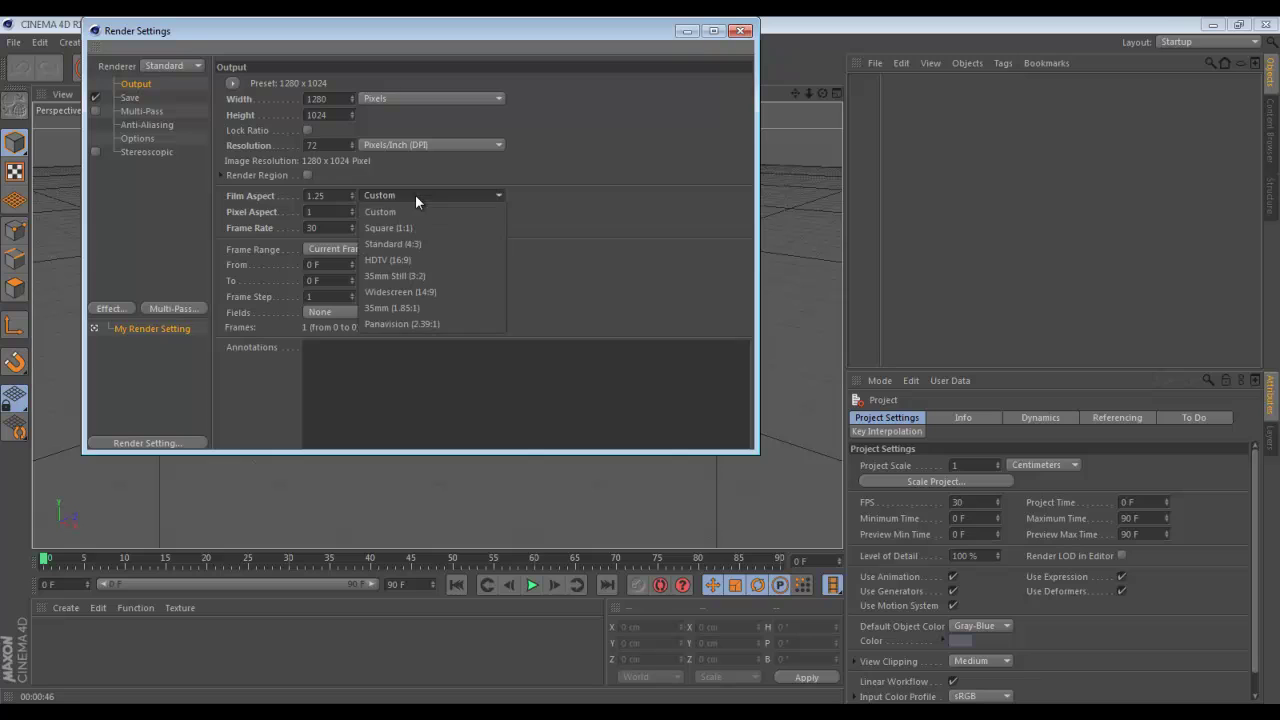
pyautogui.click(425, 260)
pyautogui.click(752, 31)
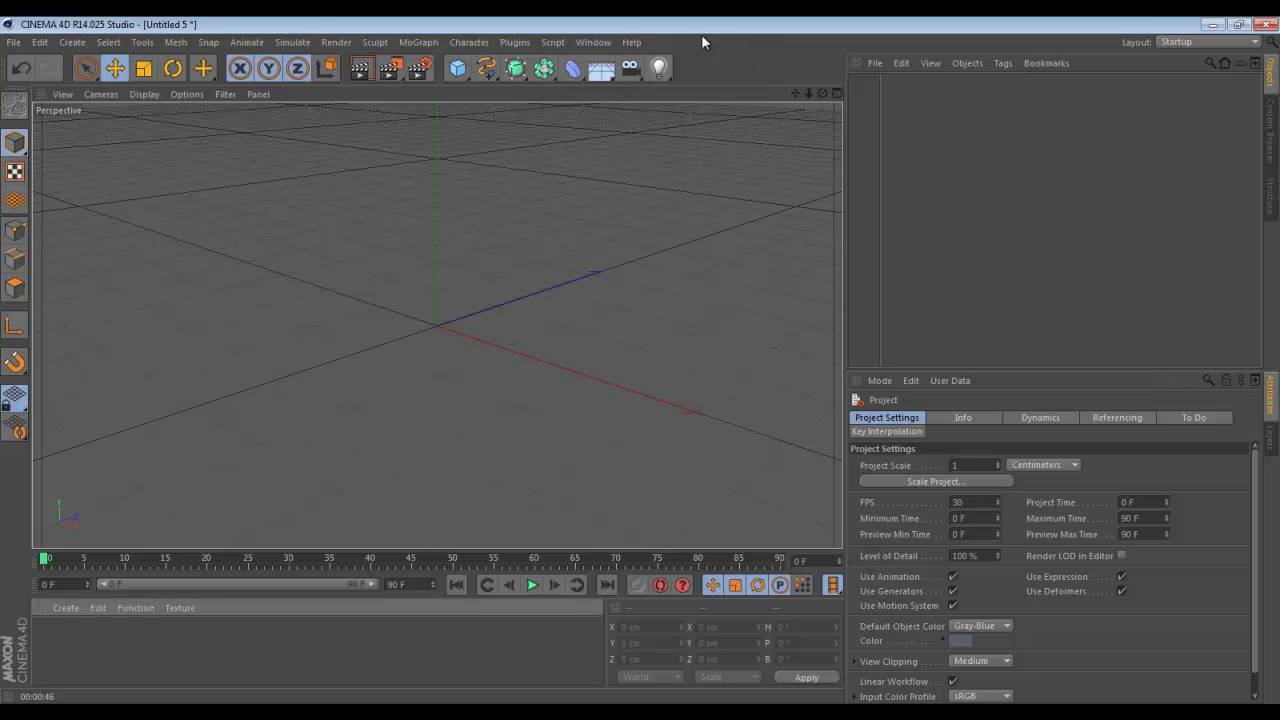
# - Add a floor plane sized 2900 cm wide by 2900 cm high
pyautogui.click(461, 72)
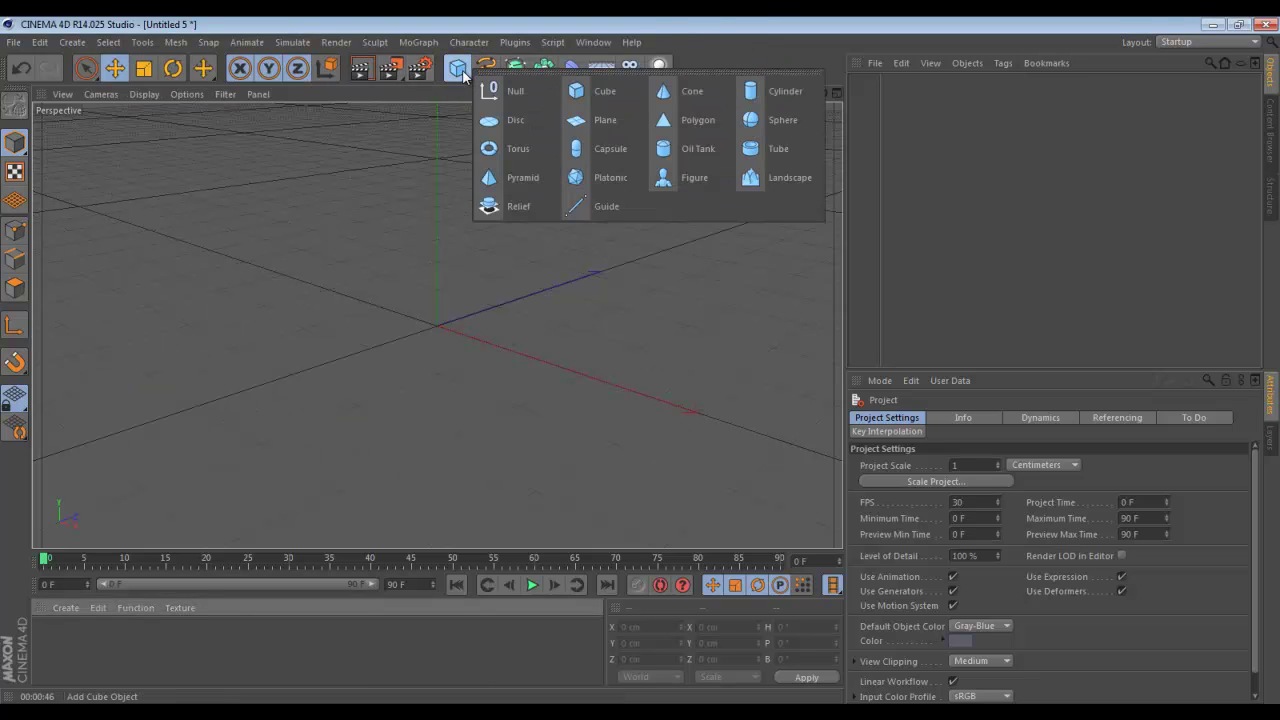
pyautogui.click(603, 119)
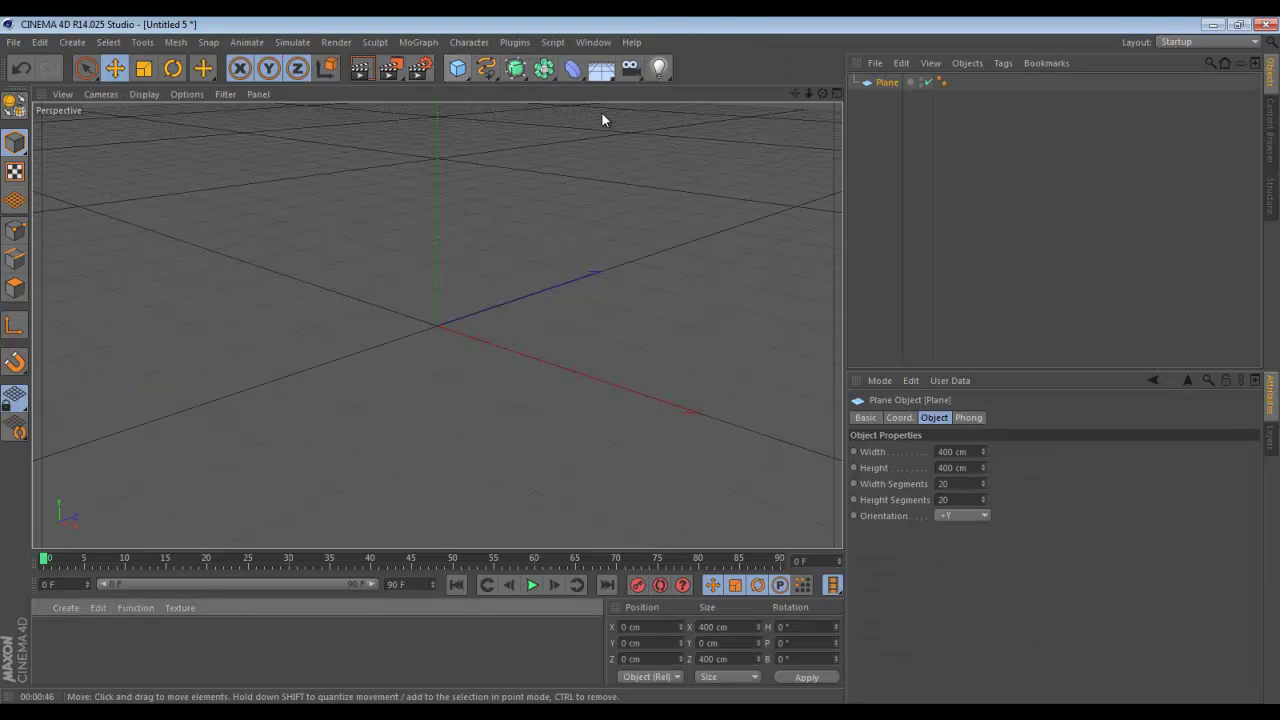
pyautogui.click(955, 451)
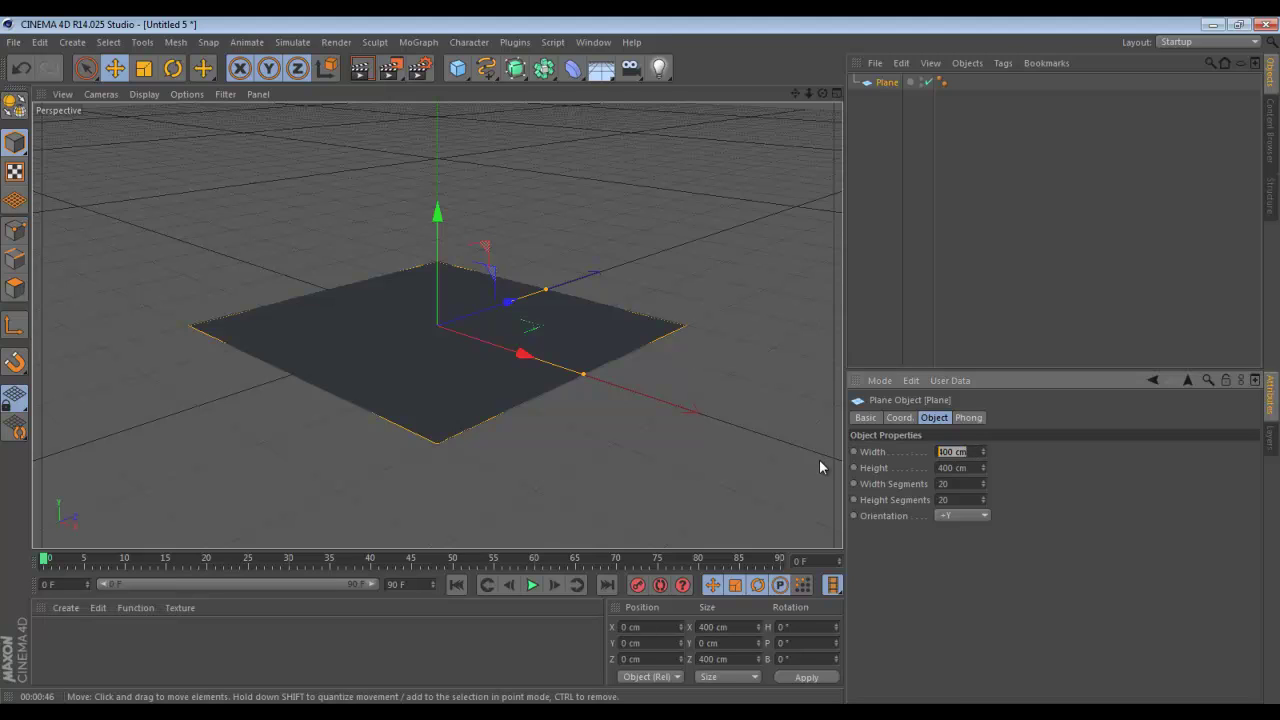
pyautogui.write('300')
pyautogui.press('BackSpace')
pyautogui.press('BackSpace')
pyautogui.press('BackSpace')
pyautogui.write('2900')
pyautogui.press('Tab')
pyautogui.write('2900')
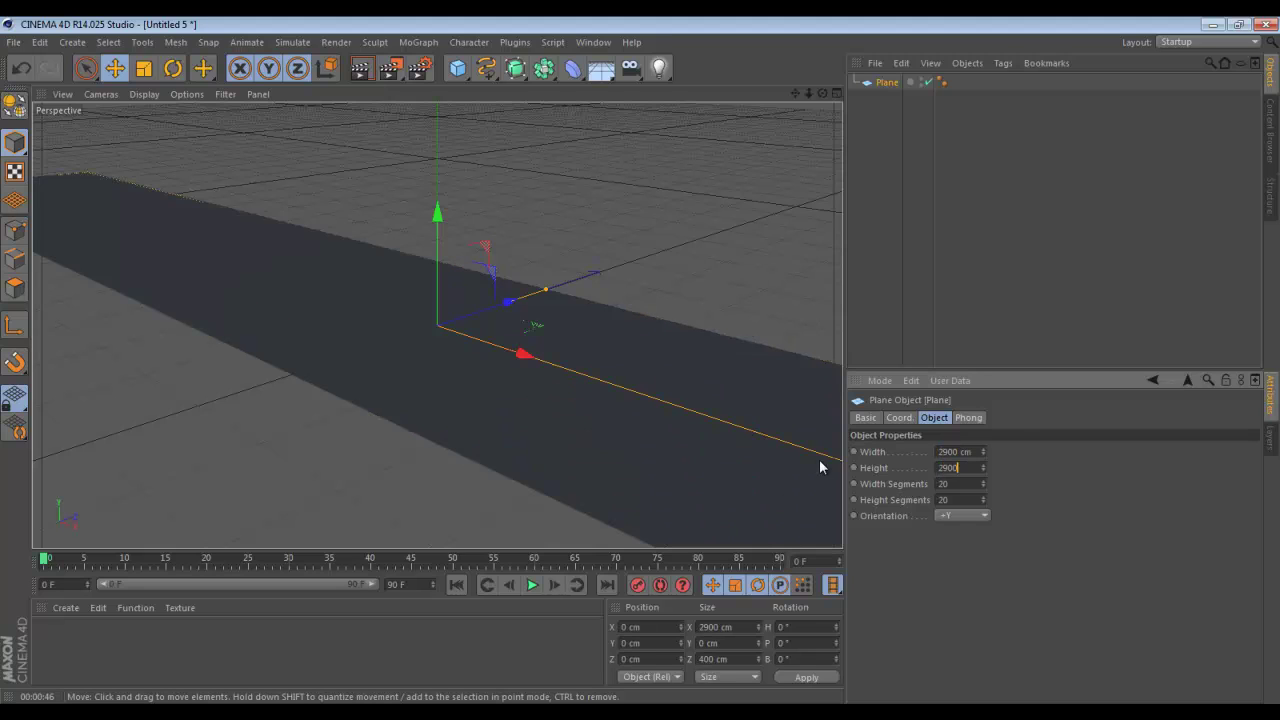
pyautogui.press('Return')
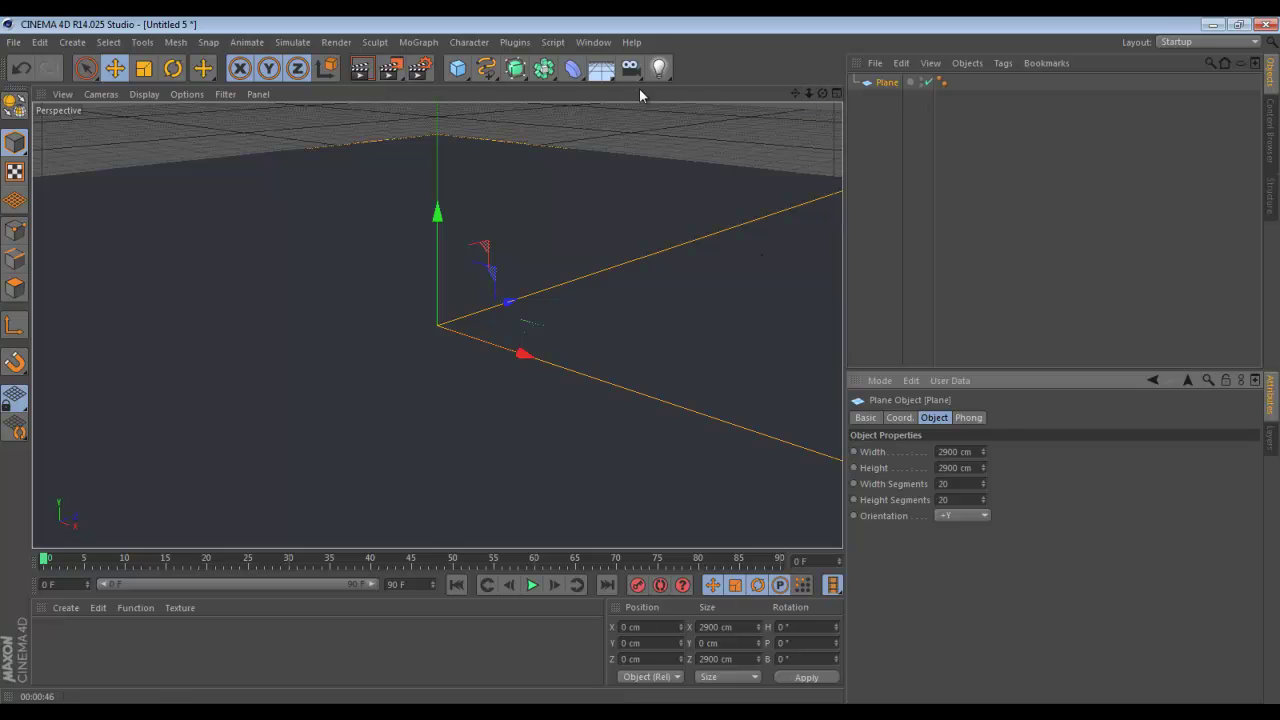
# - Add a sphere with a 1250 cm radius and zoom the view out to see it
pyautogui.click(458, 68)
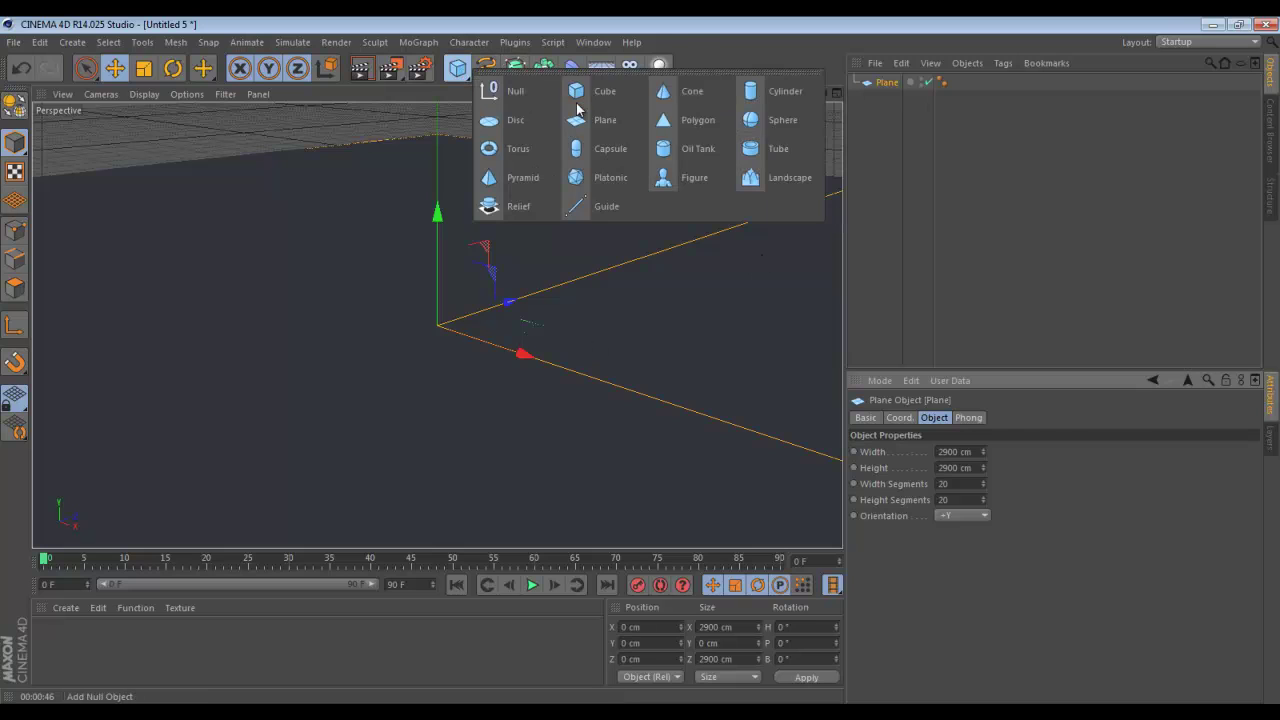
pyautogui.click(785, 122)
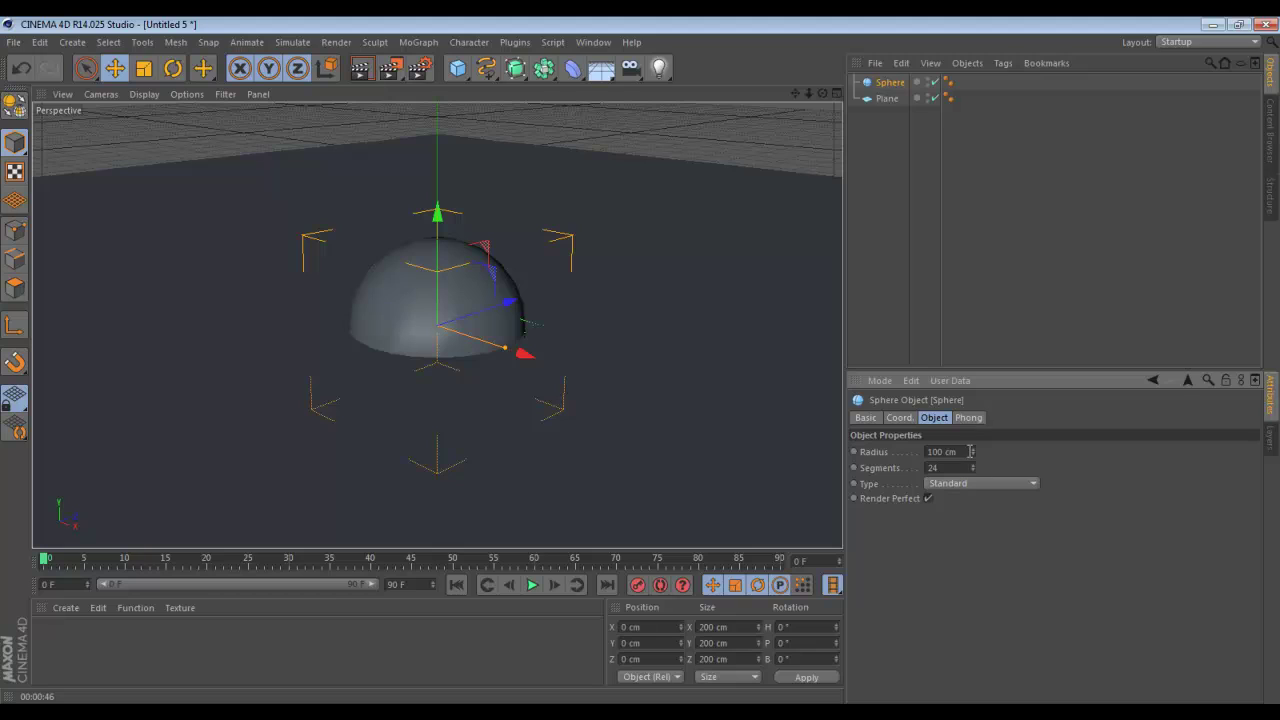
pyautogui.click(966, 451)
pyautogui.write('1250')
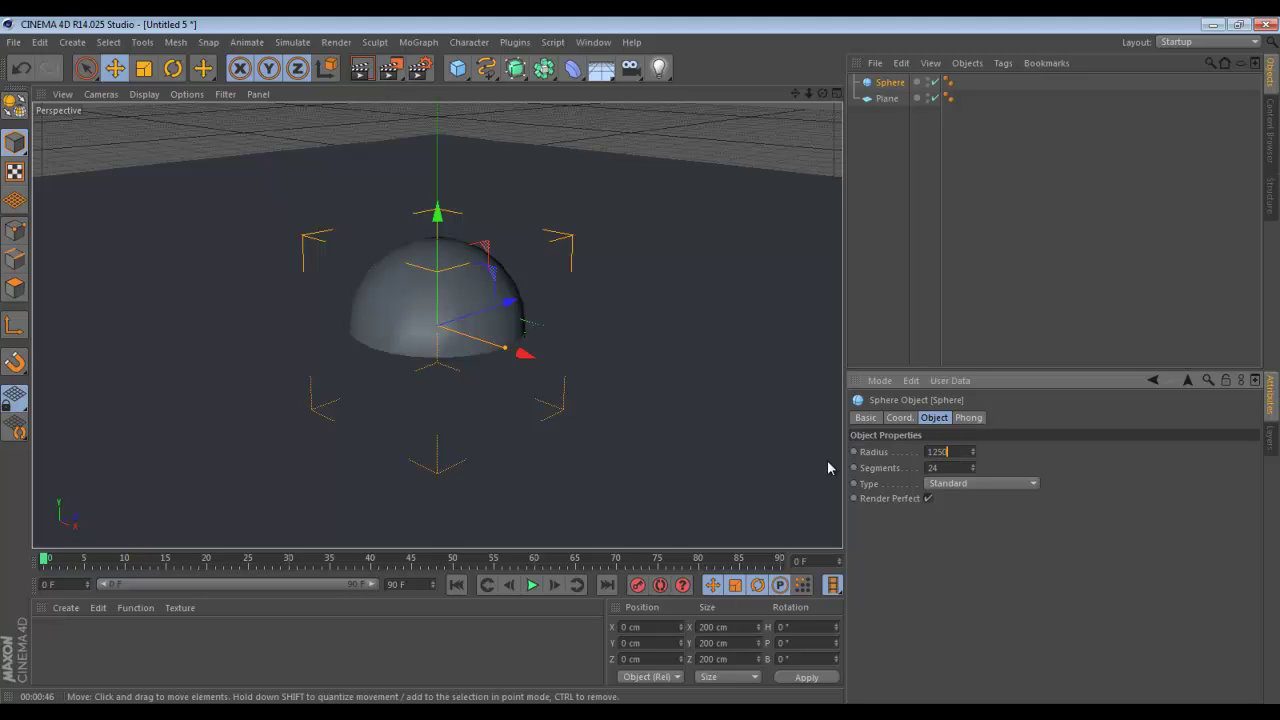
pyautogui.press('Return')
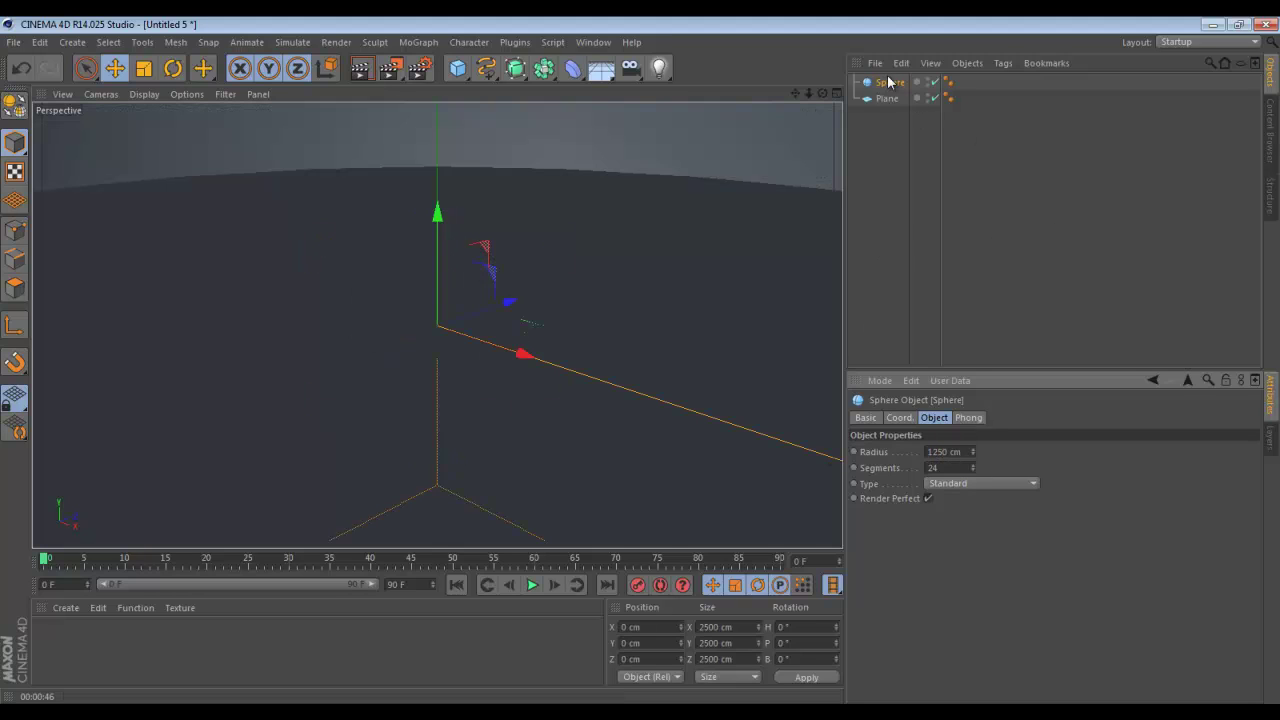
pyautogui.scroll(-5, 640, 359)
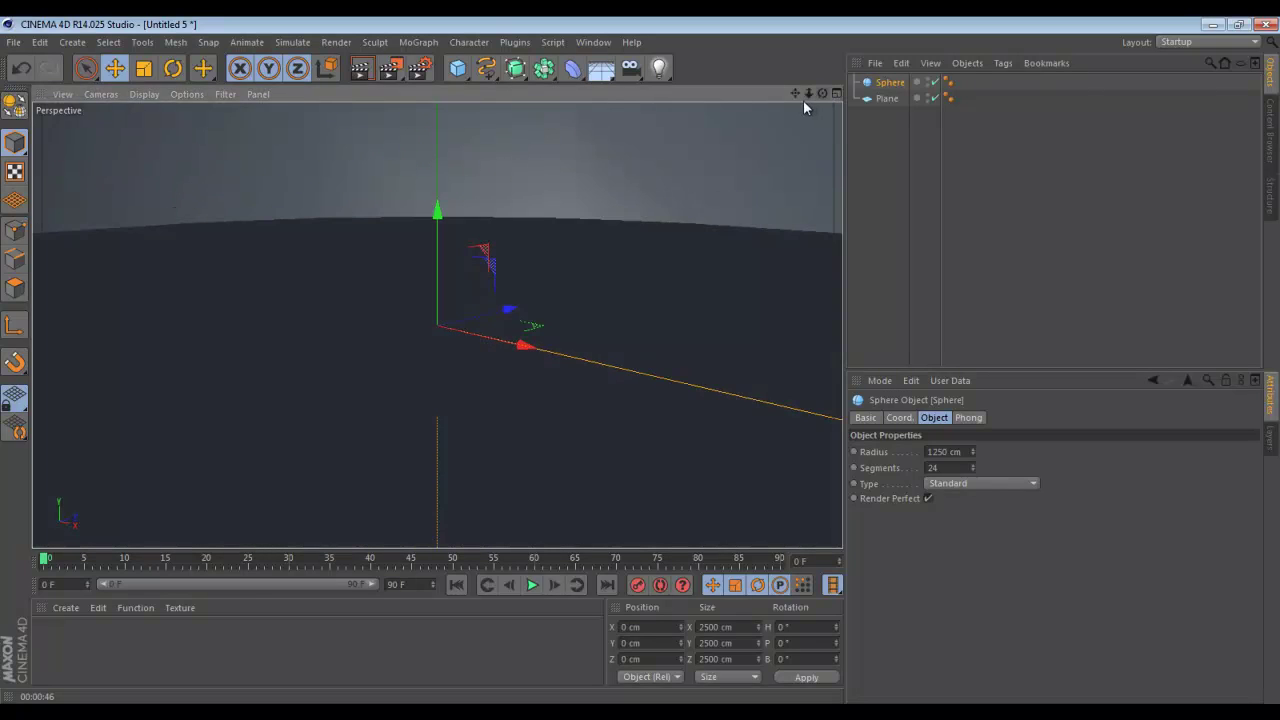
pyautogui.scroll(-2, 641, 366)
pyautogui.moveTo(809, 93); pyautogui.dragTo(642, 361)
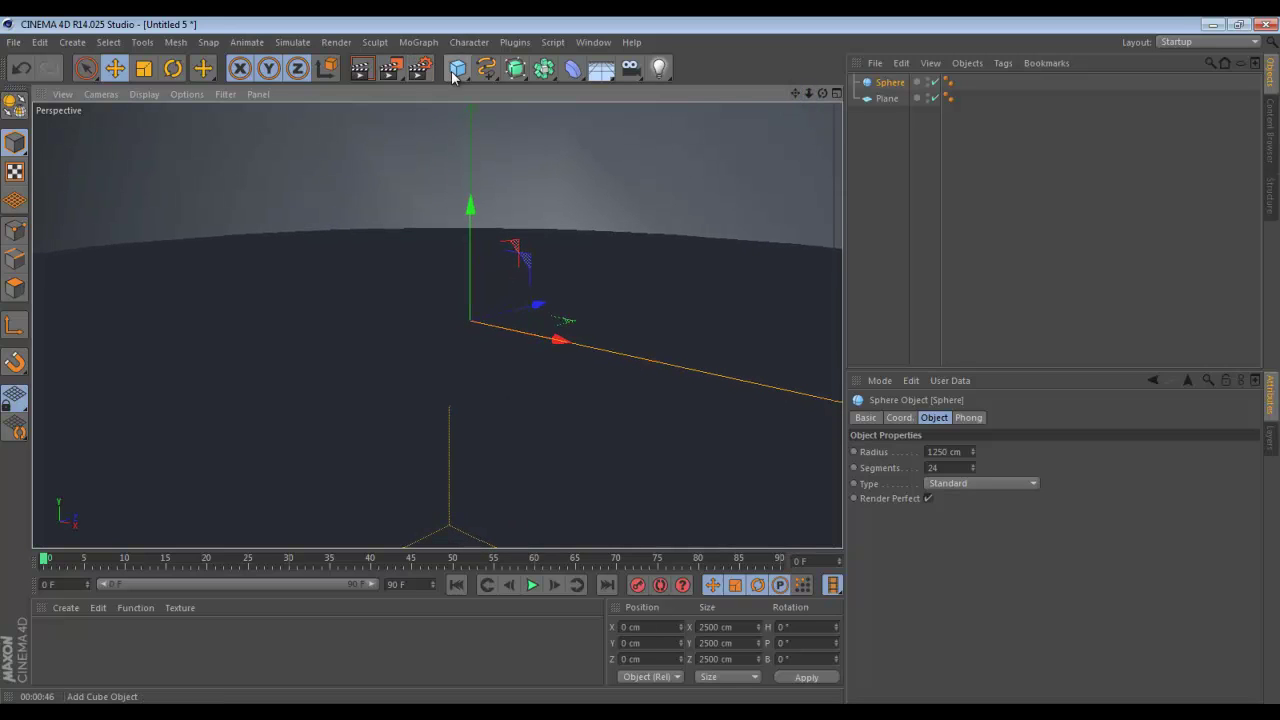
# - Add a second sphere, move it right to about 195 cm X, and raise it about 100 cm onto the floor
pyautogui.moveTo(458, 67); pyautogui.dragTo(773, 128)
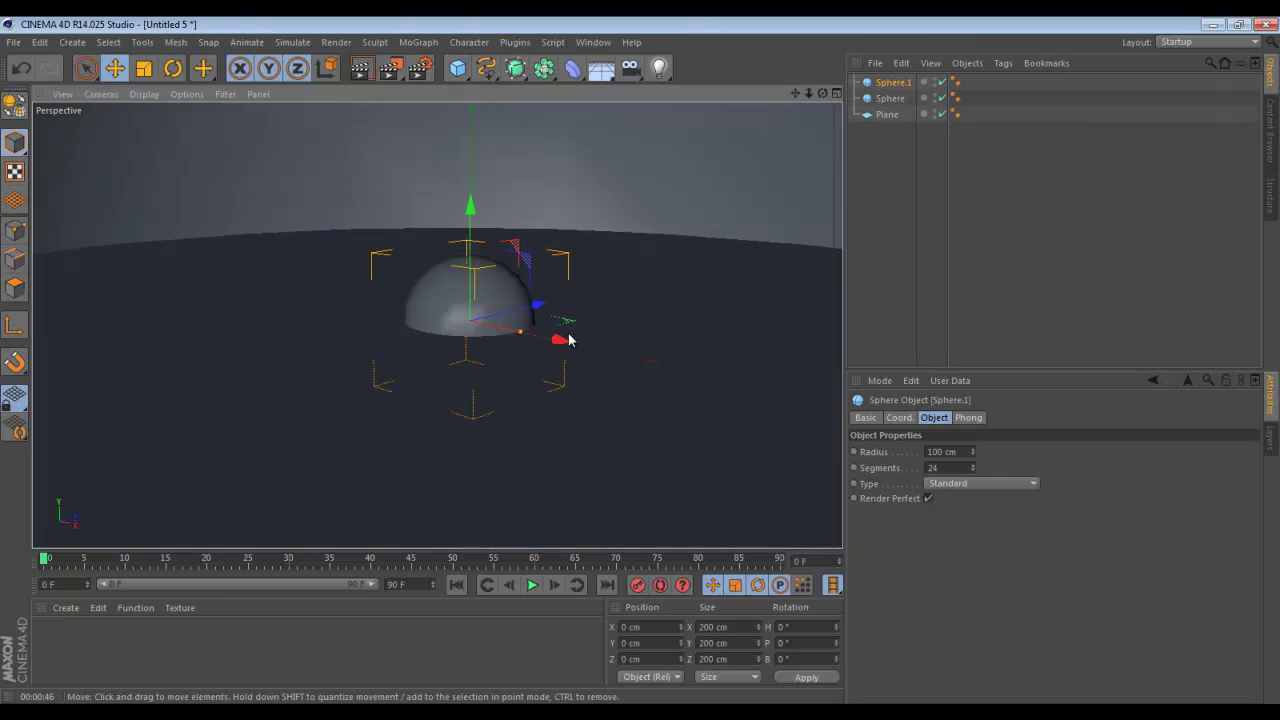
pyautogui.moveTo(560, 342); pyautogui.dragTo(680, 309)
pyautogui.middleClick(428, 318)
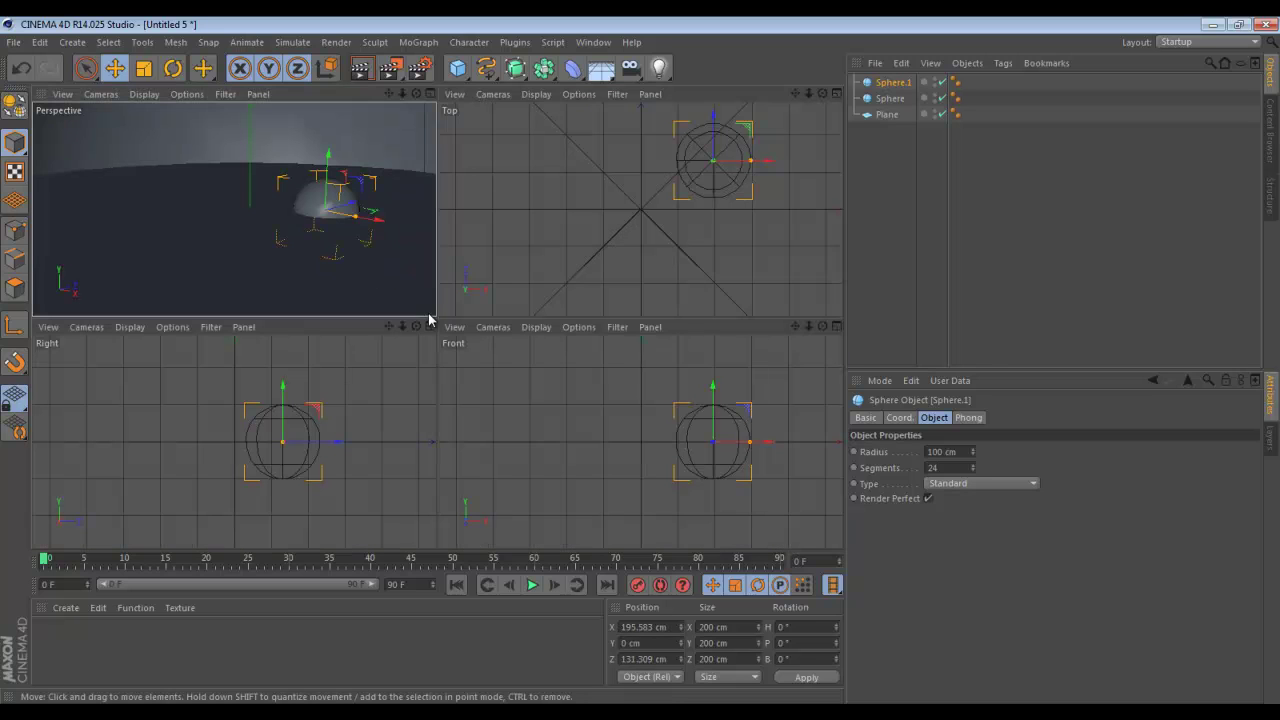
pyautogui.middleClick(590, 401)
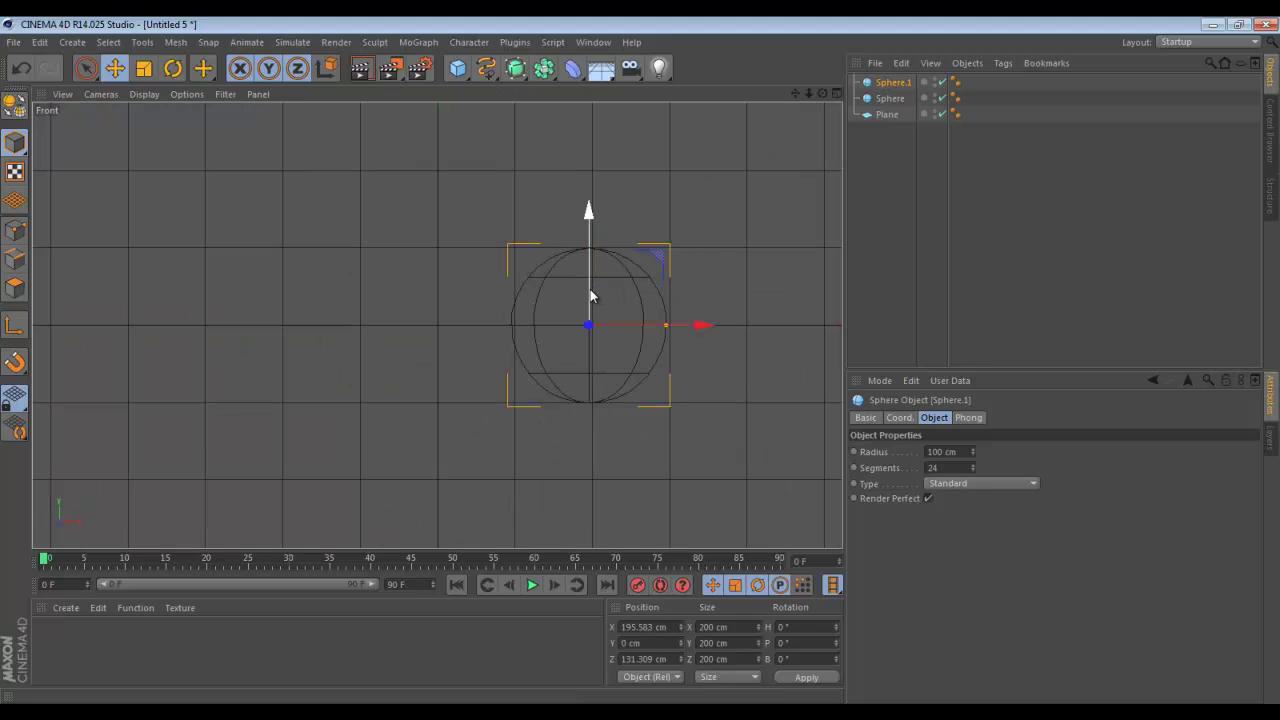
pyautogui.moveTo(592, 290); pyautogui.dragTo(587, 218)
pyautogui.middleClick(453, 236)
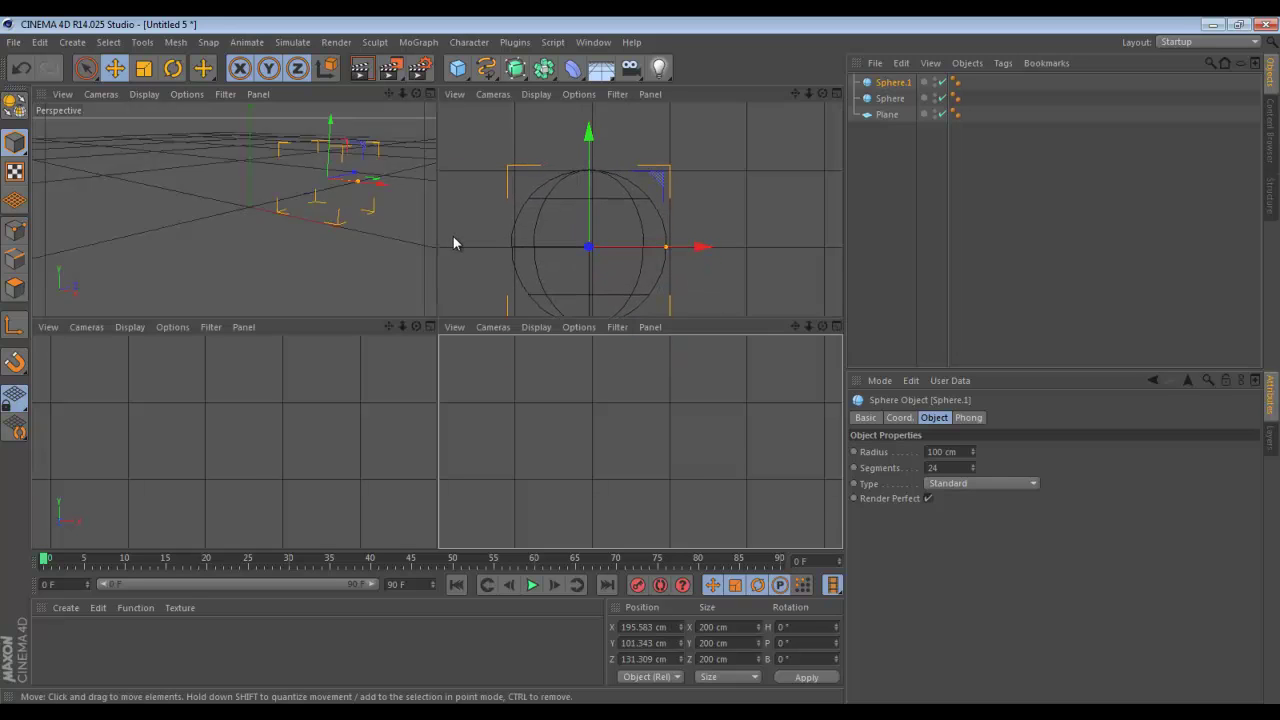
pyautogui.middleClick(228, 217)
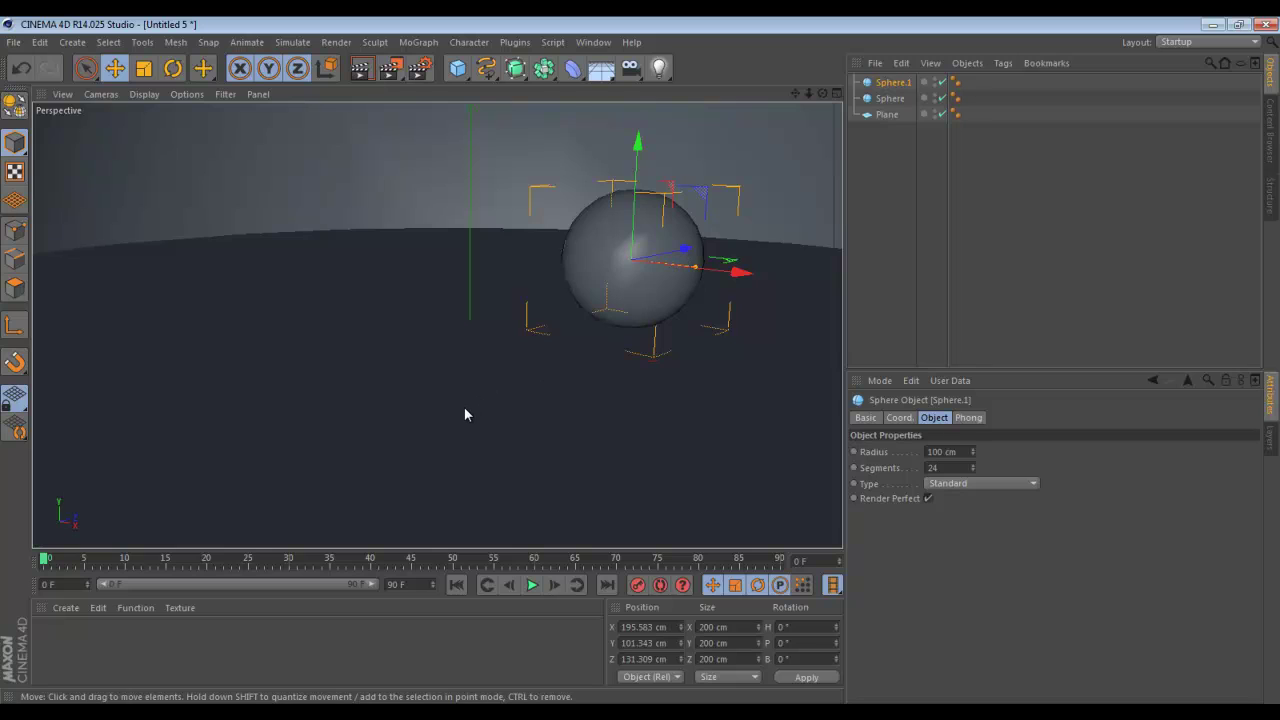
pyautogui.moveTo(795, 93); pyautogui.dragTo(646, 366)
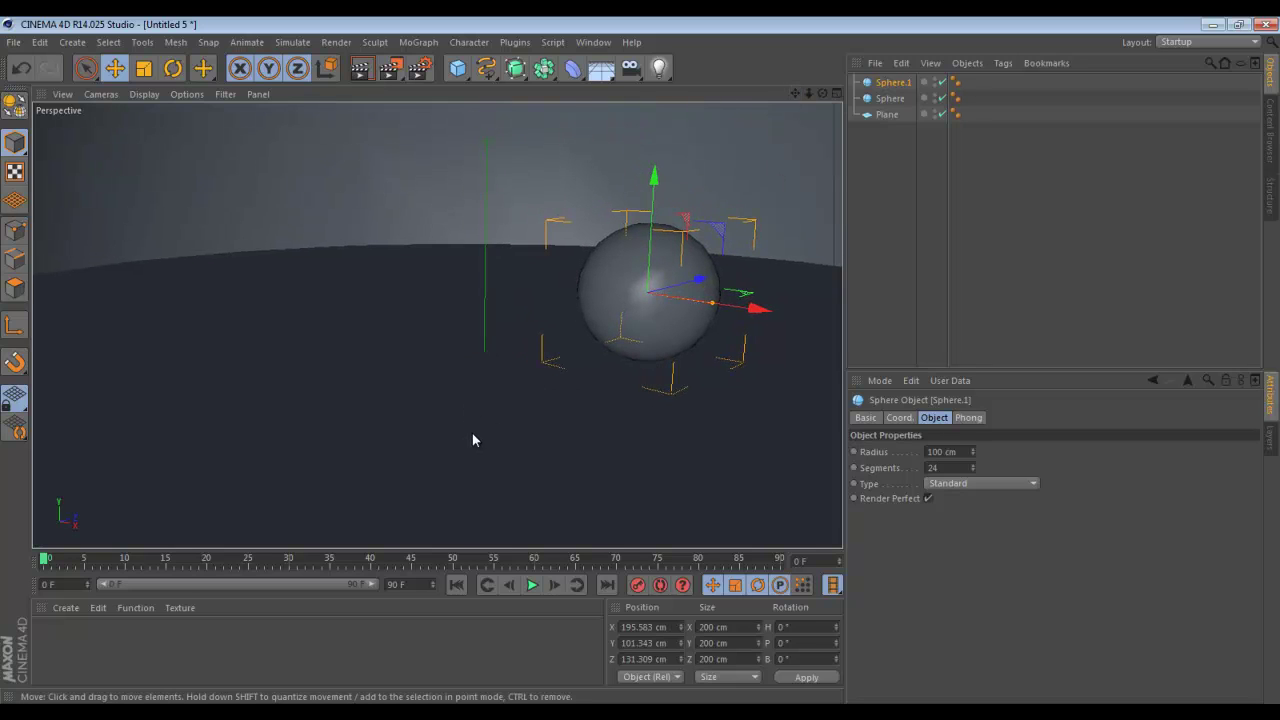
# - Create a new material named Counter
pyautogui.doubleClick(80, 657)
pyautogui.doubleClick(52, 638)
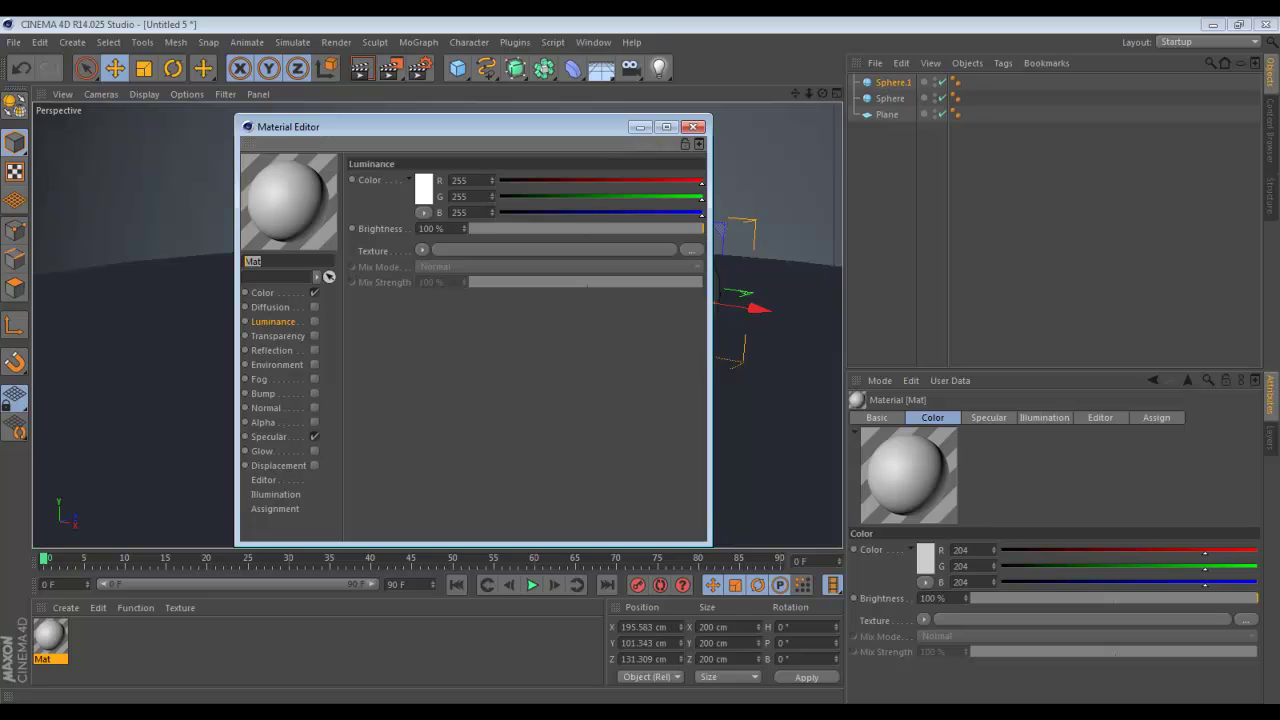
pyautogui.write('Counter')
pyautogui.press('Return')
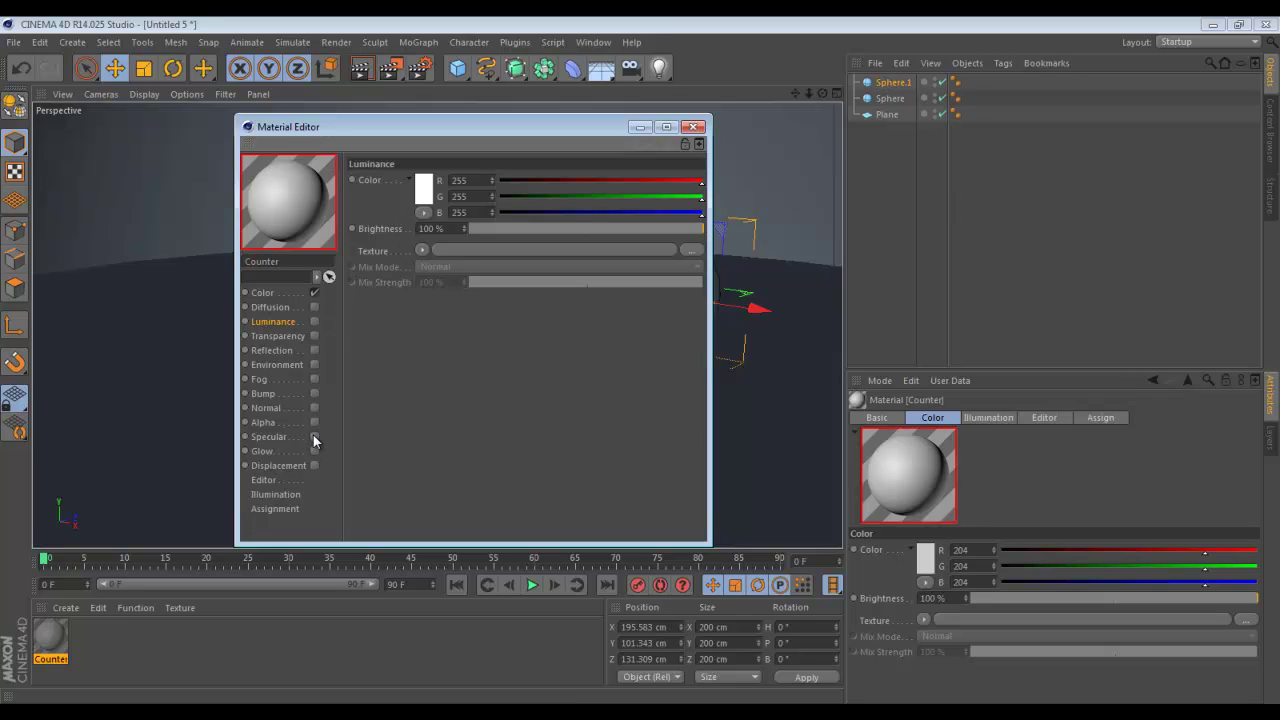
# - Give Counter an FBM Noise bump at about -16% strength with 6 octaves, and apply it to the plane
pyautogui.click(314, 393)
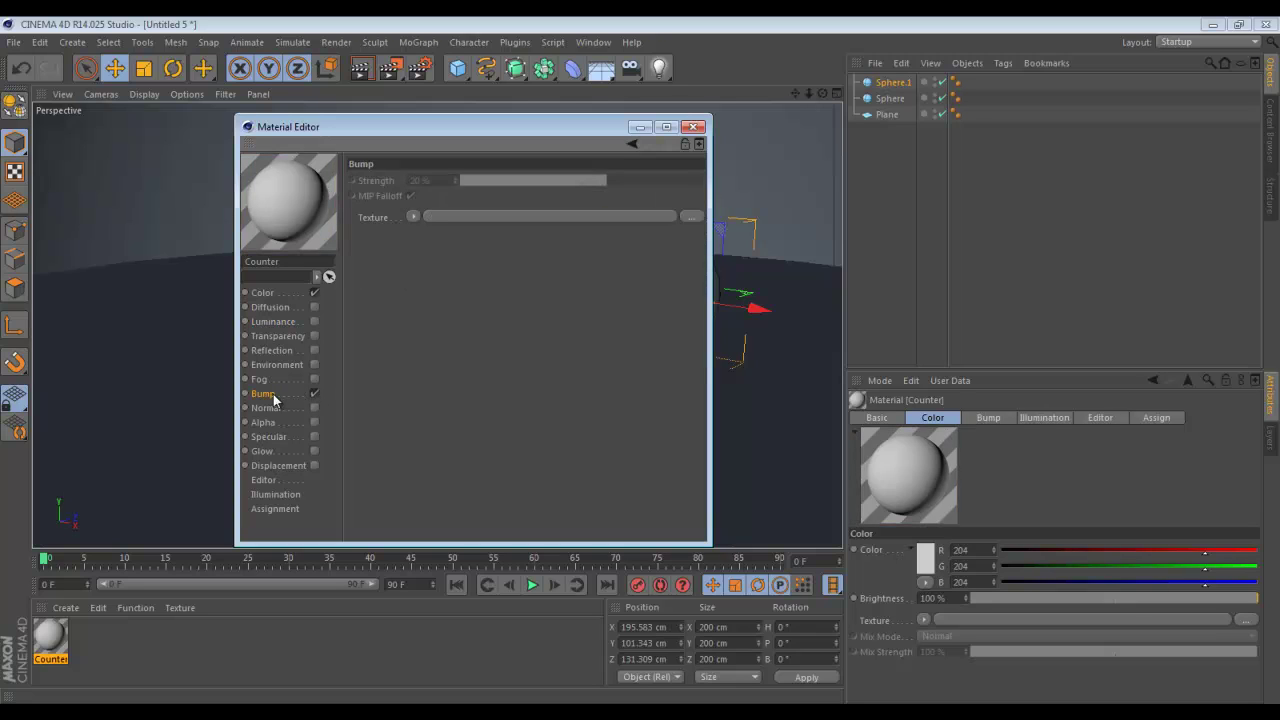
pyautogui.click(410, 216)
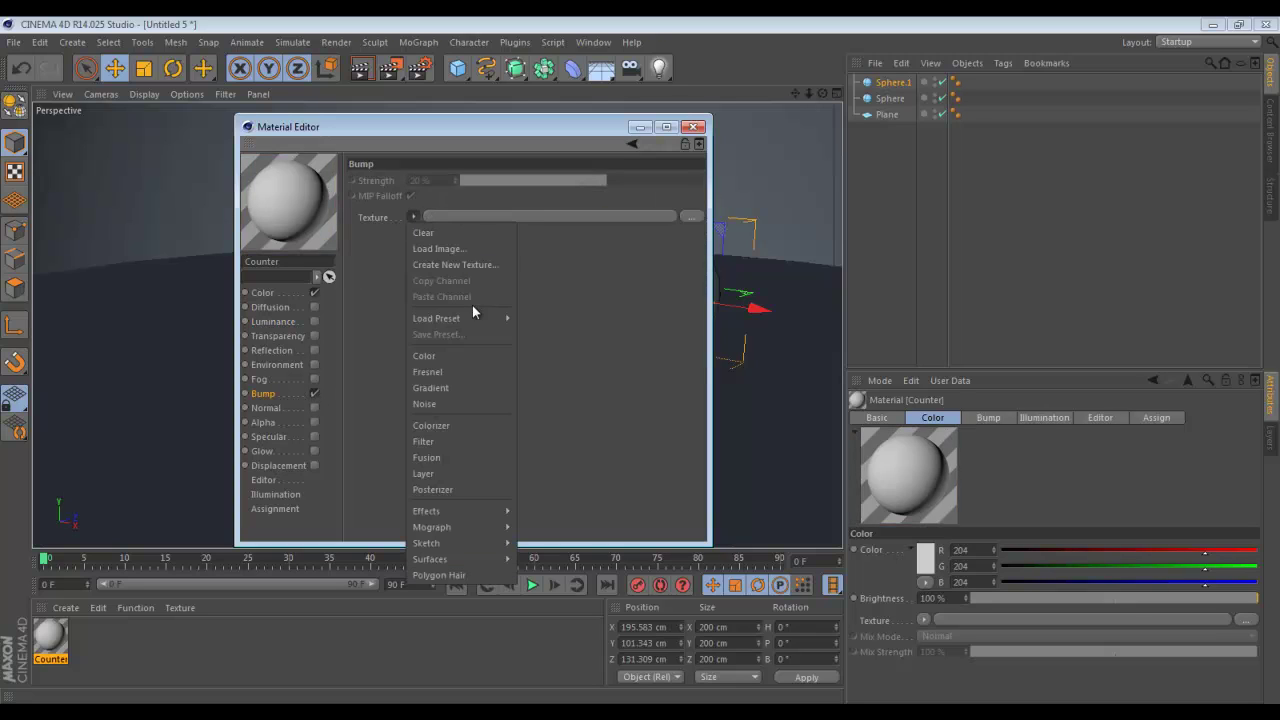
pyautogui.click(431, 402)
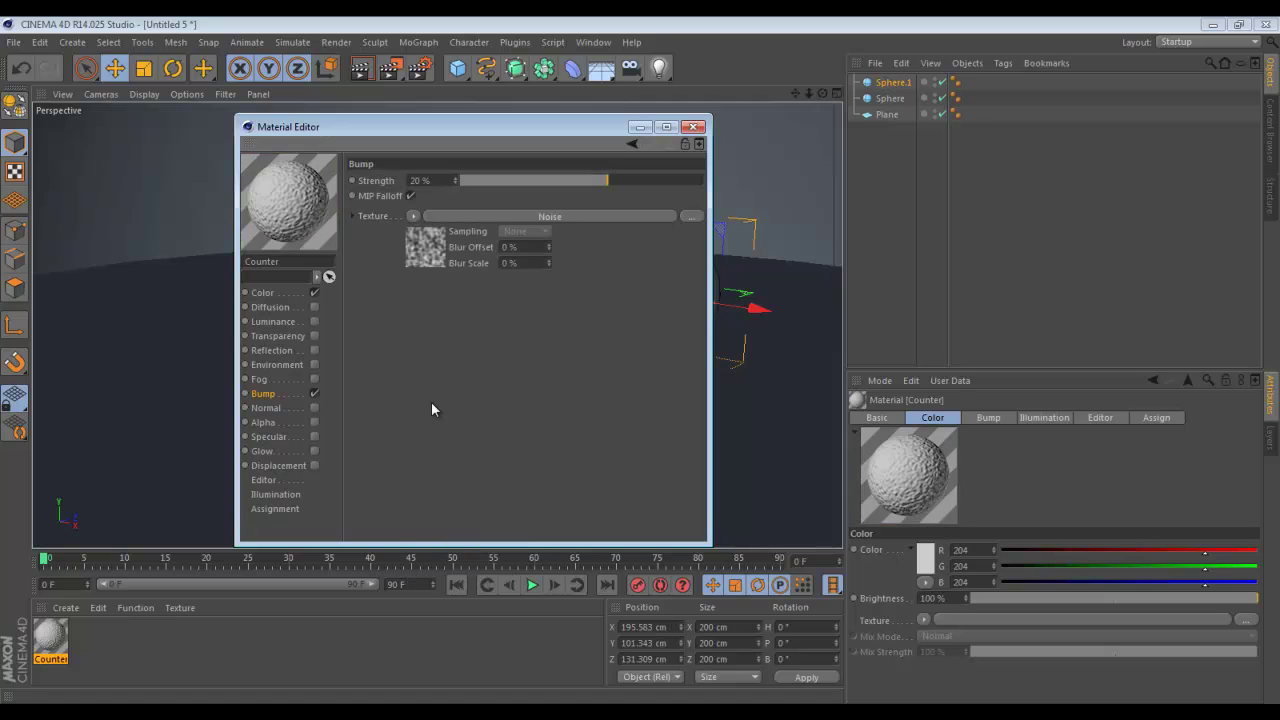
pyautogui.click(351, 216)
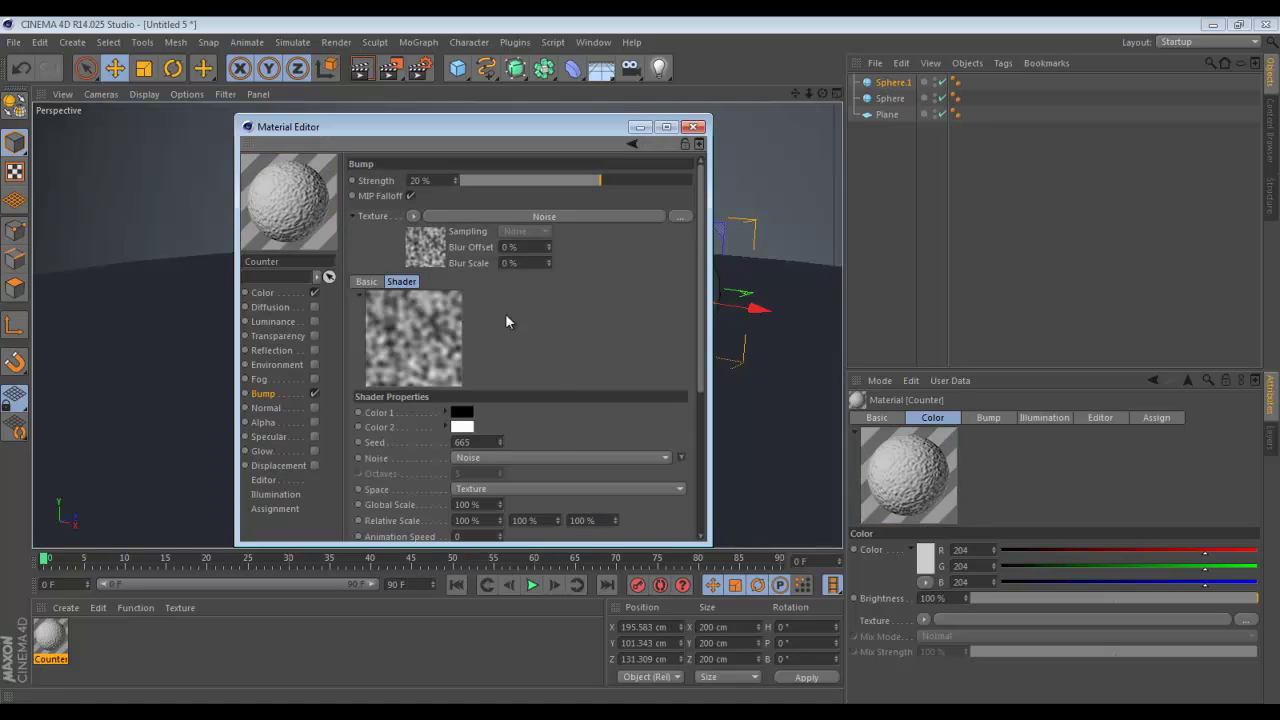
pyautogui.click(495, 457)
pyautogui.click(495, 314)
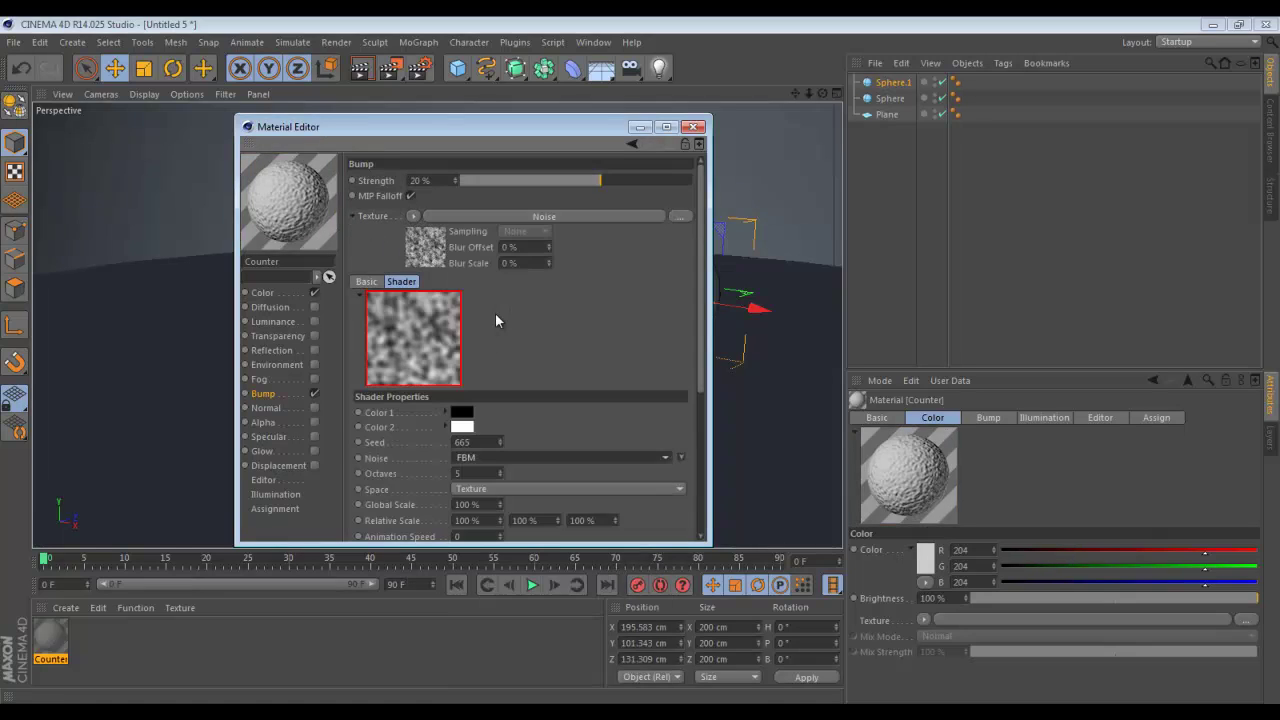
pyautogui.click(560, 181)
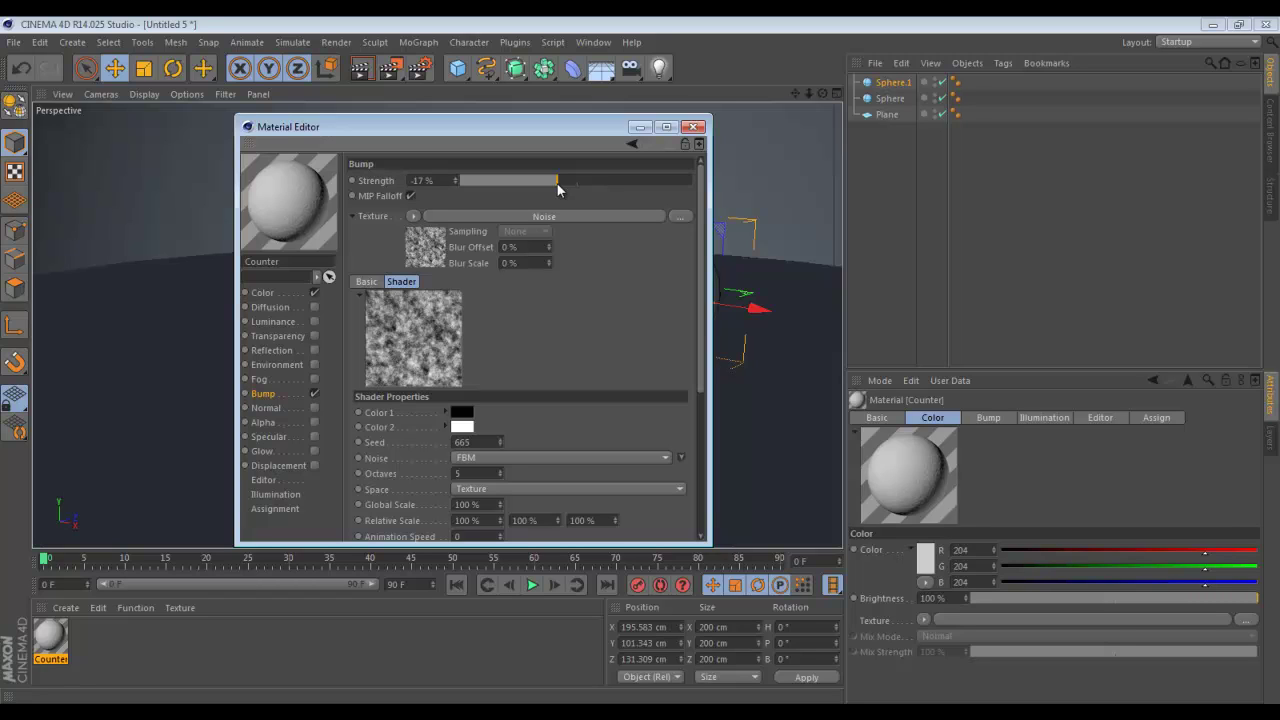
pyautogui.moveTo(558, 189); pyautogui.dragTo(560, 189)
pyautogui.write('3')
pyautogui.write('6')
pyautogui.click(693, 126)
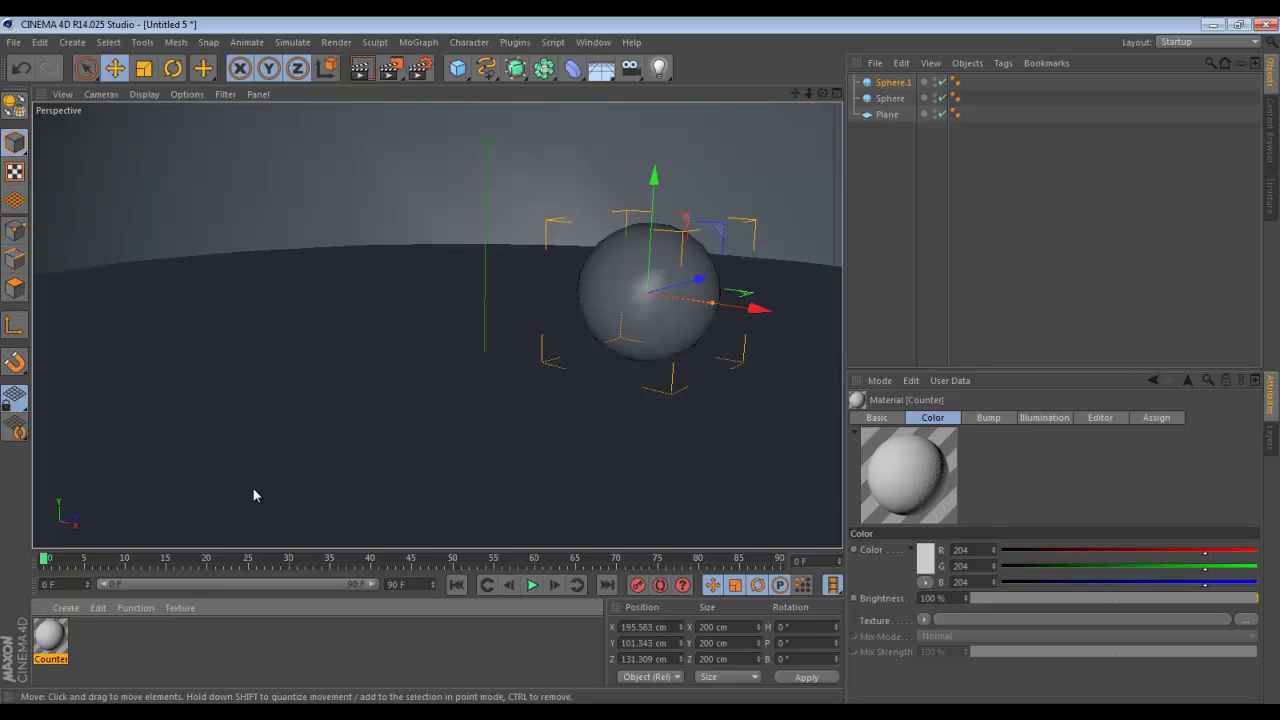
pyautogui.moveTo(50, 636); pyautogui.dragTo(279, 447)
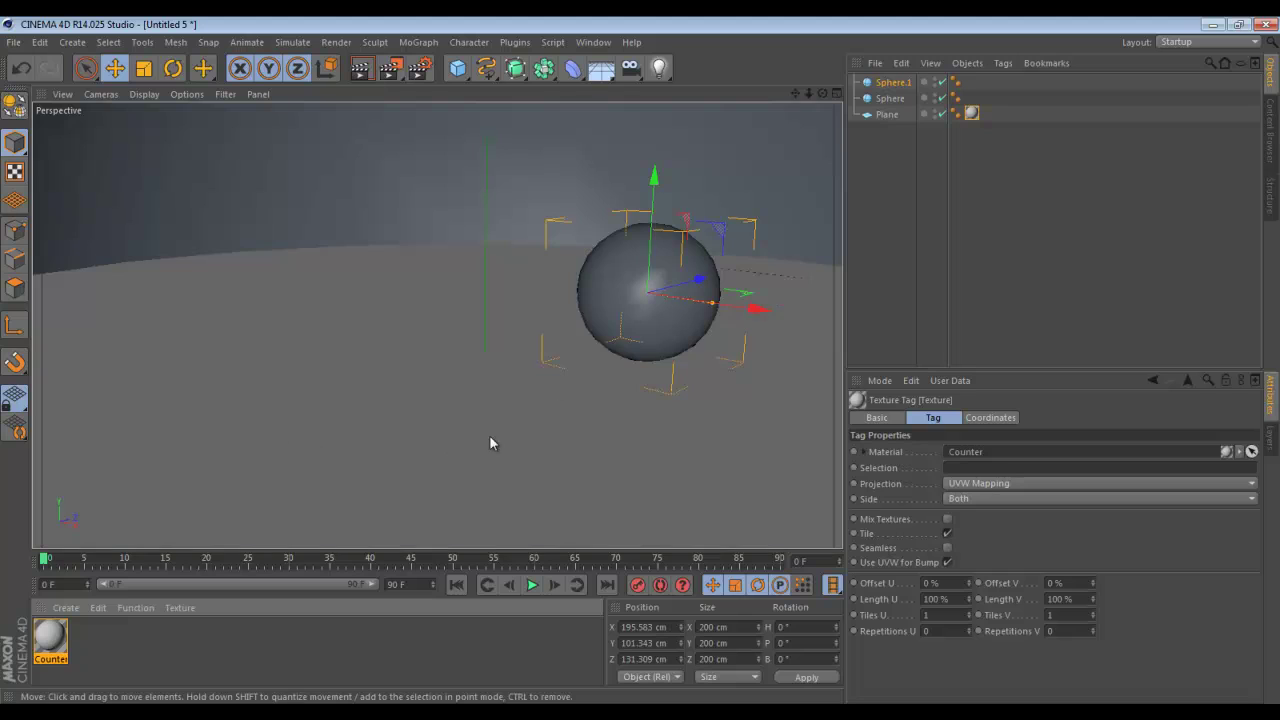
# - Create a new material named Shpere
pyautogui.doubleClick(172, 640)
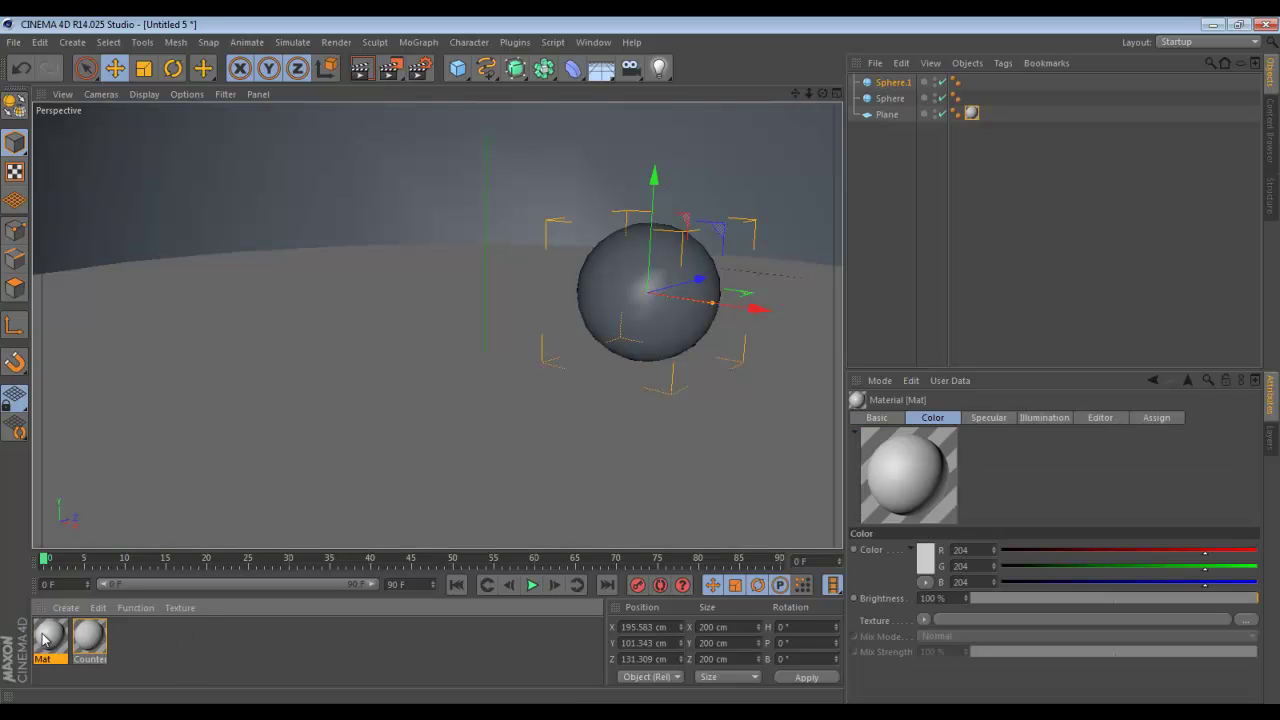
pyautogui.doubleClick(48, 640)
pyautogui.write('Sh')
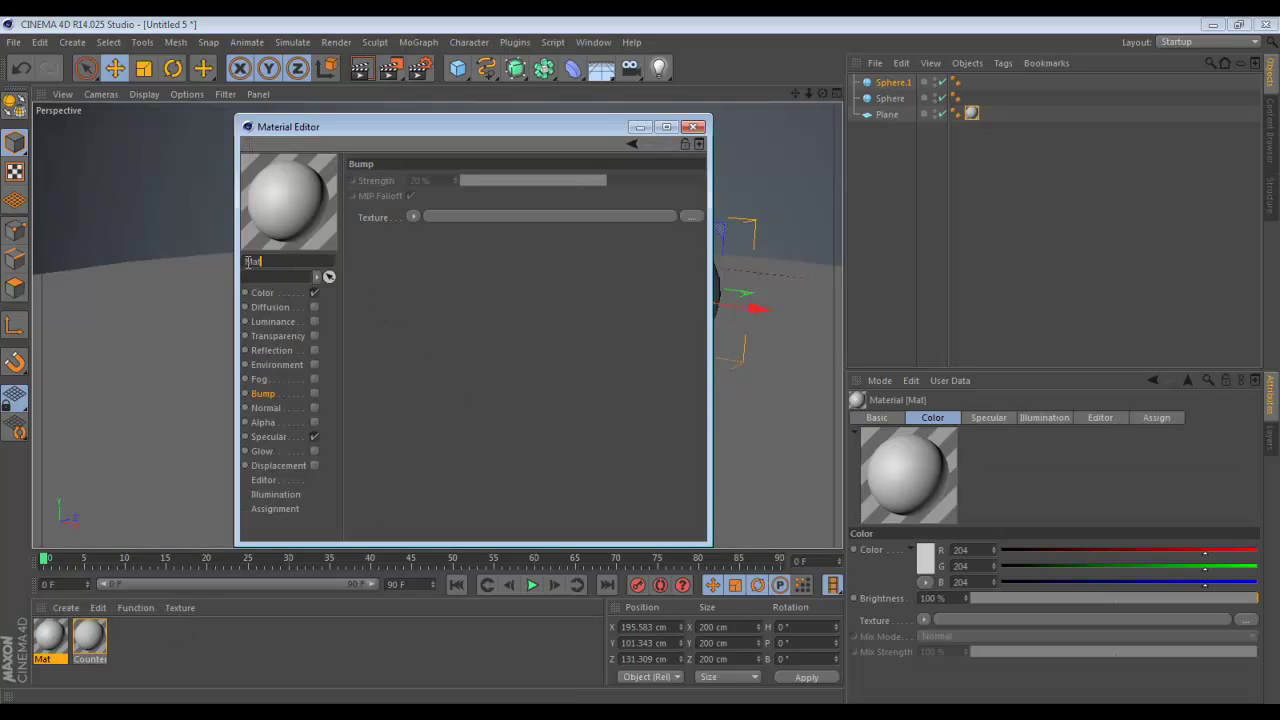
pyautogui.write('pe')
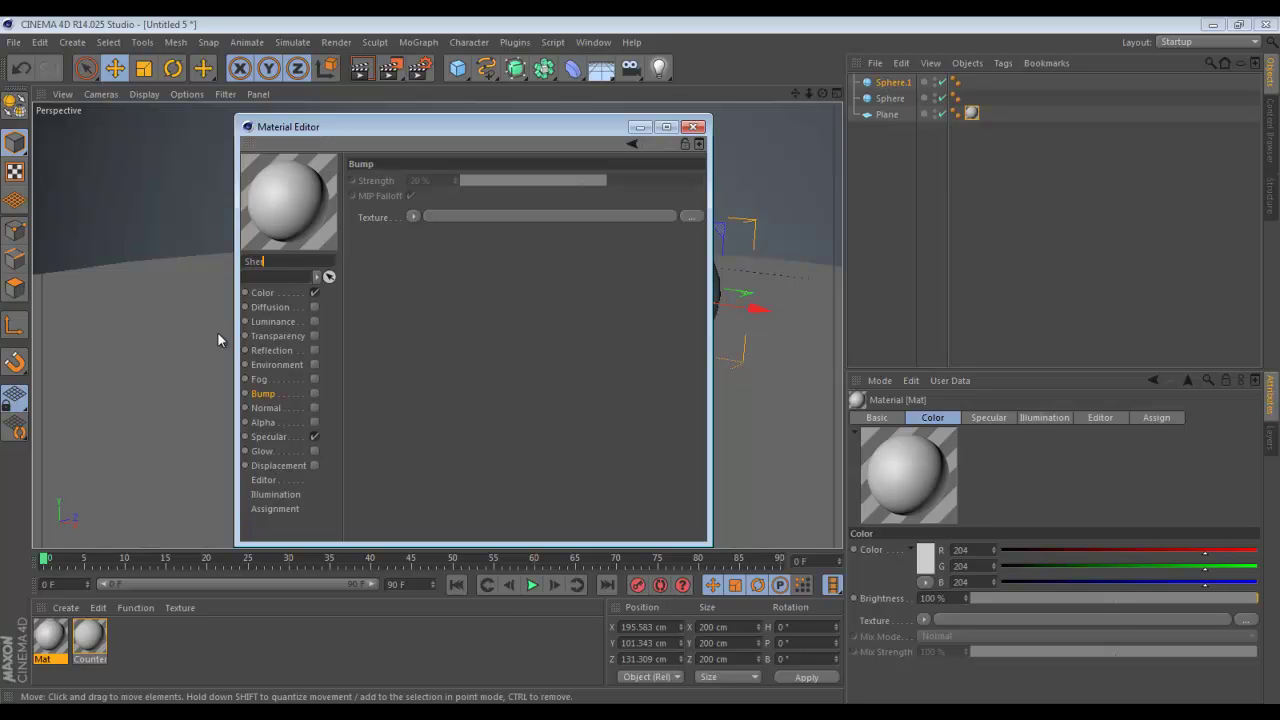
pyautogui.write('re')
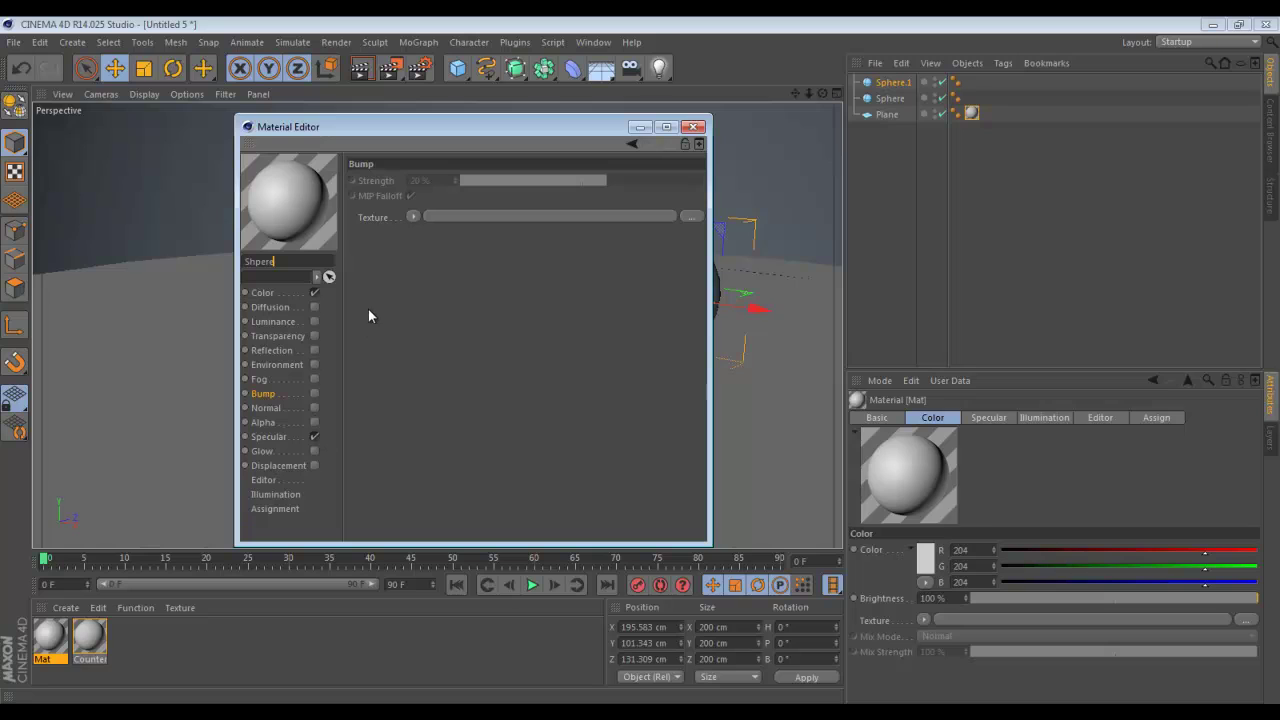
# - Leave Specular off and enable Reflection at 18% brightness on the Shpere material
pyautogui.click(313, 435)
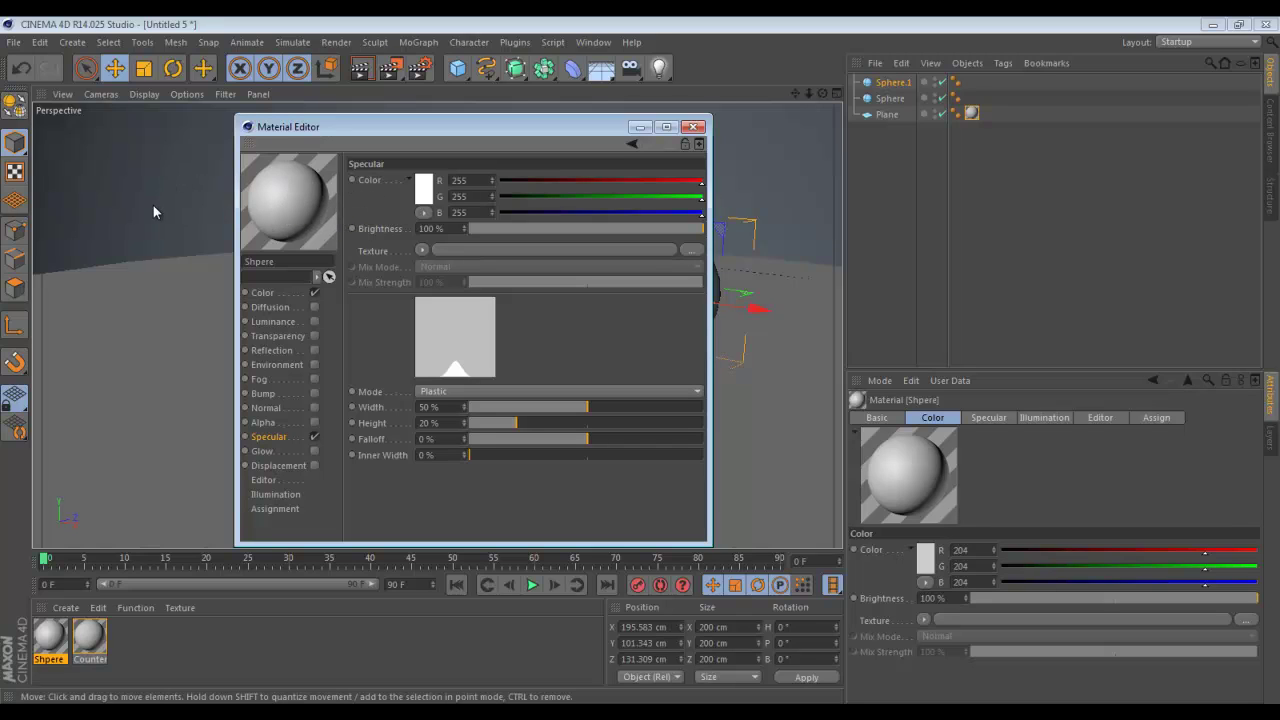
pyautogui.click(315, 437)
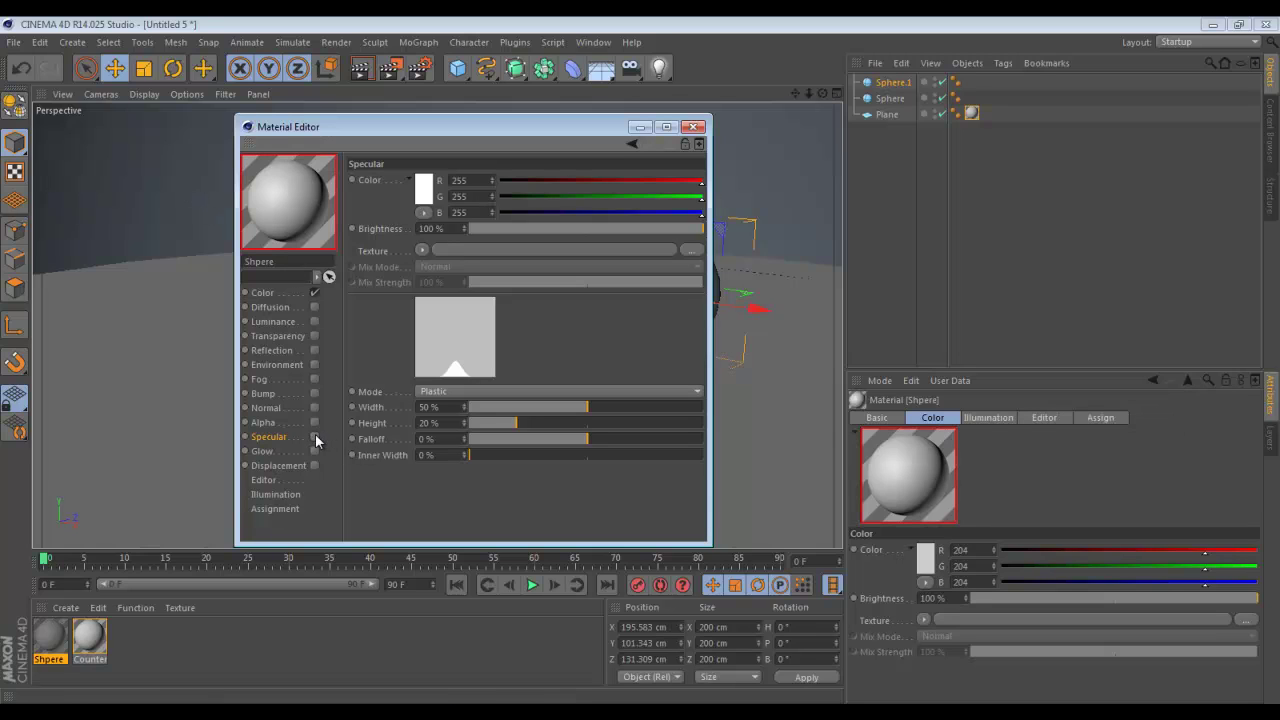
pyautogui.click(314, 350)
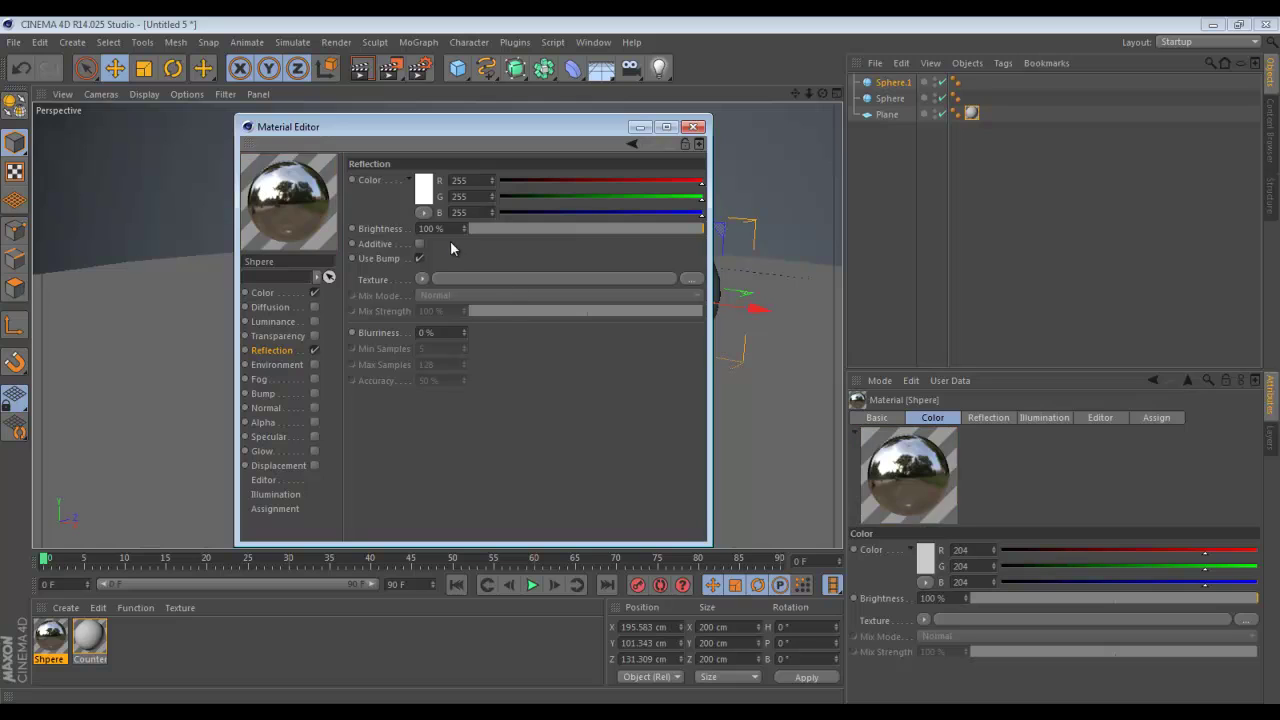
pyautogui.click(421, 280)
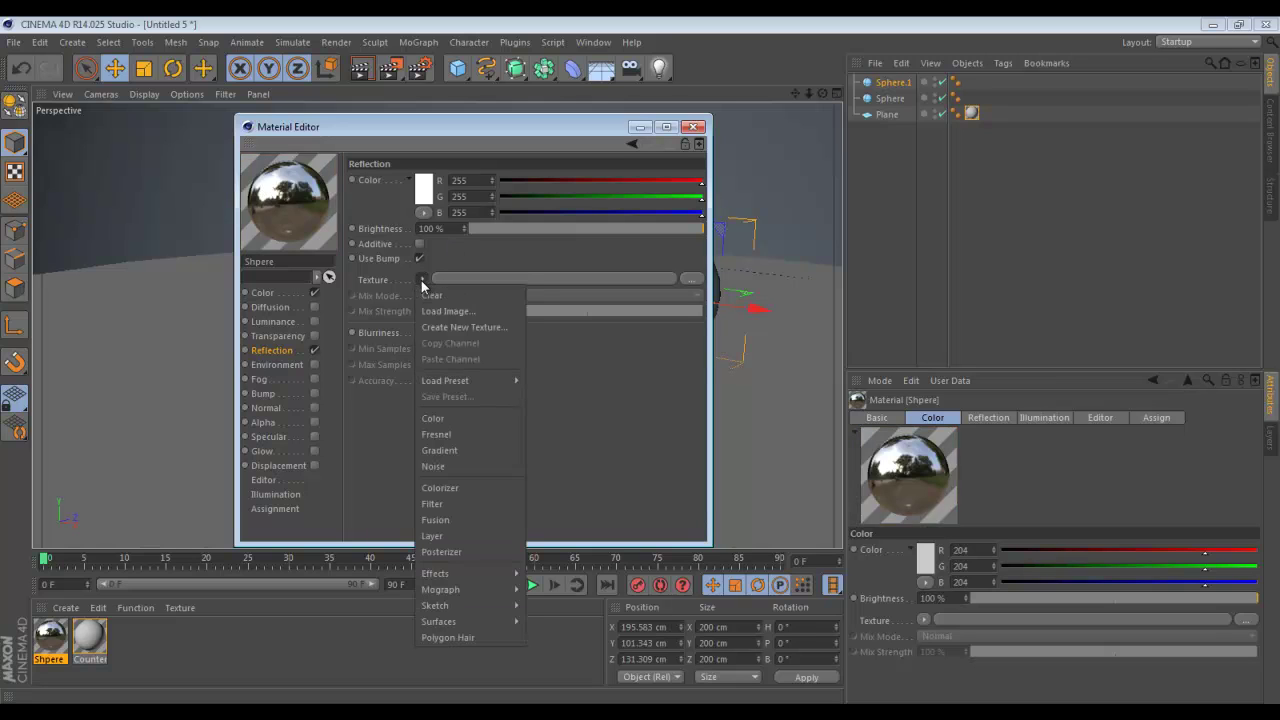
pyautogui.click(474, 310)
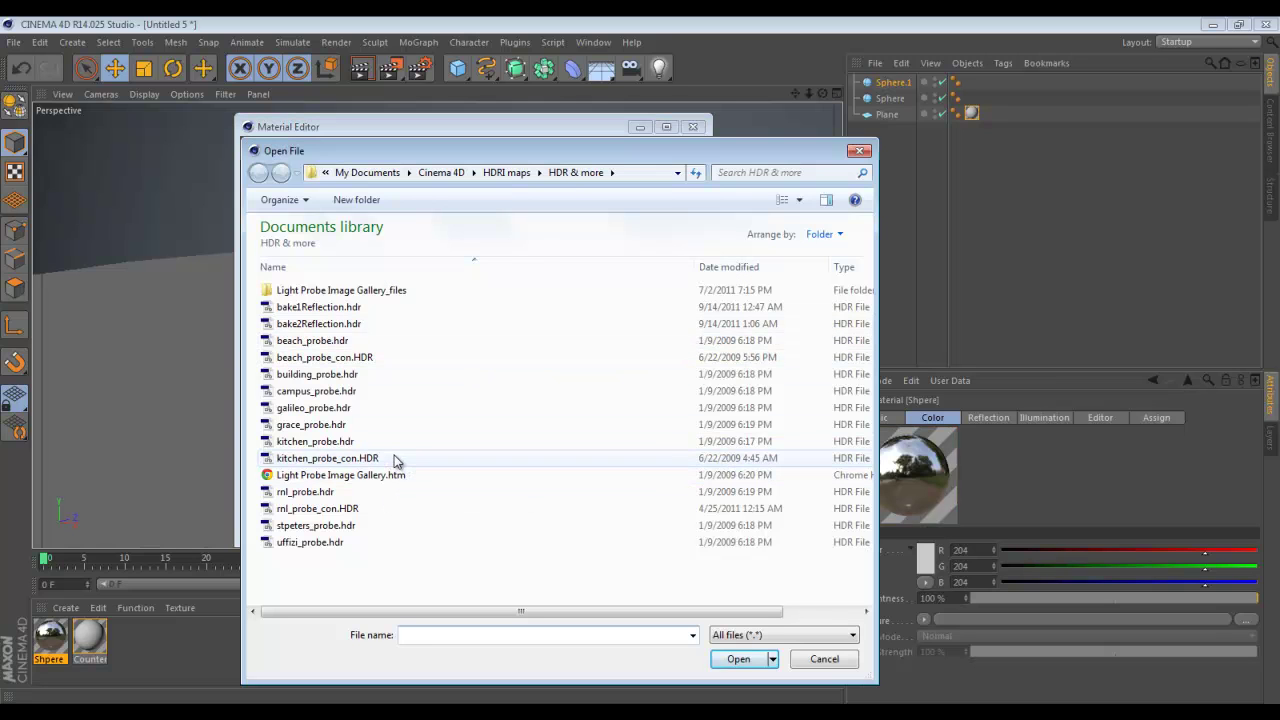
pyautogui.click(859, 150)
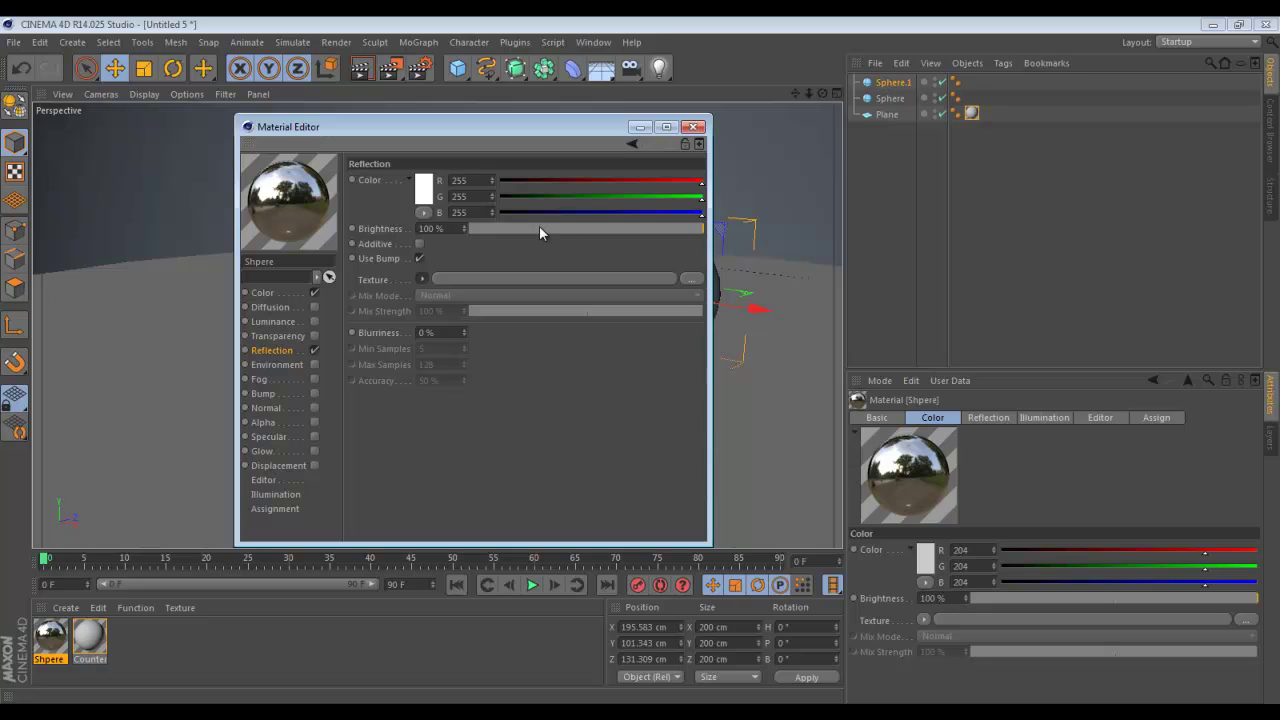
pyautogui.click(521, 229)
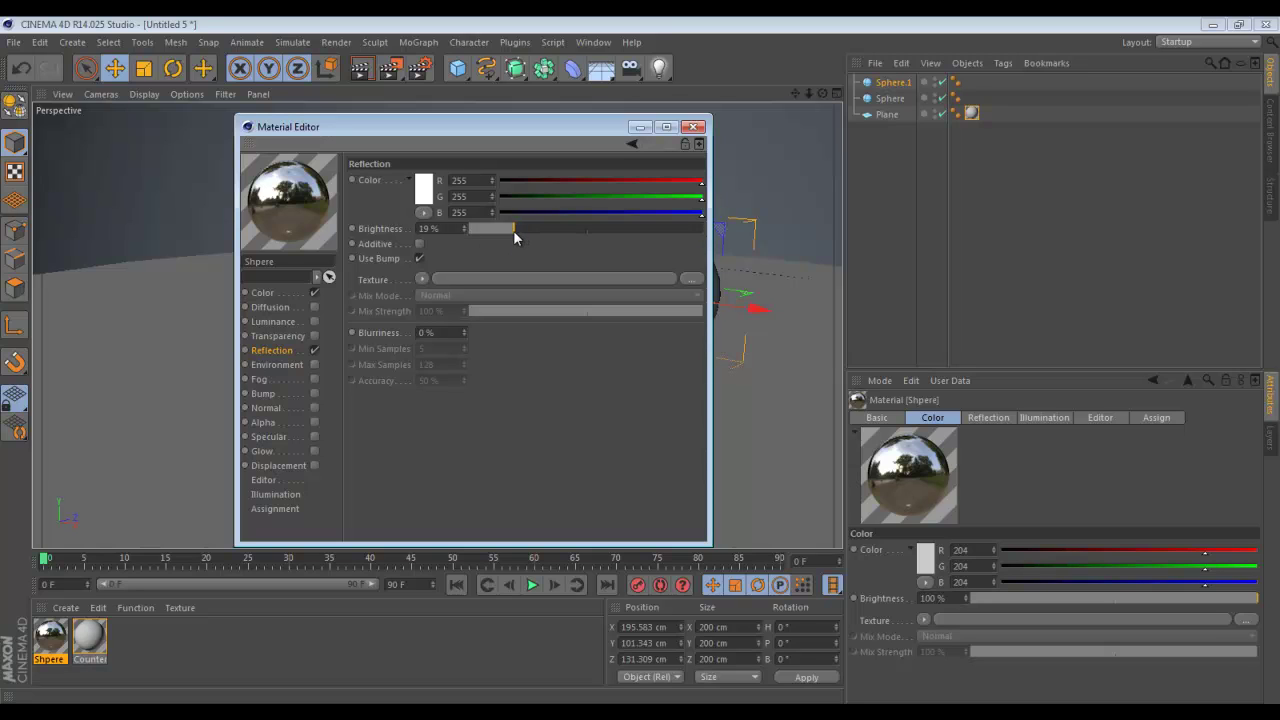
pyautogui.moveTo(513, 230); pyautogui.dragTo(512, 230)
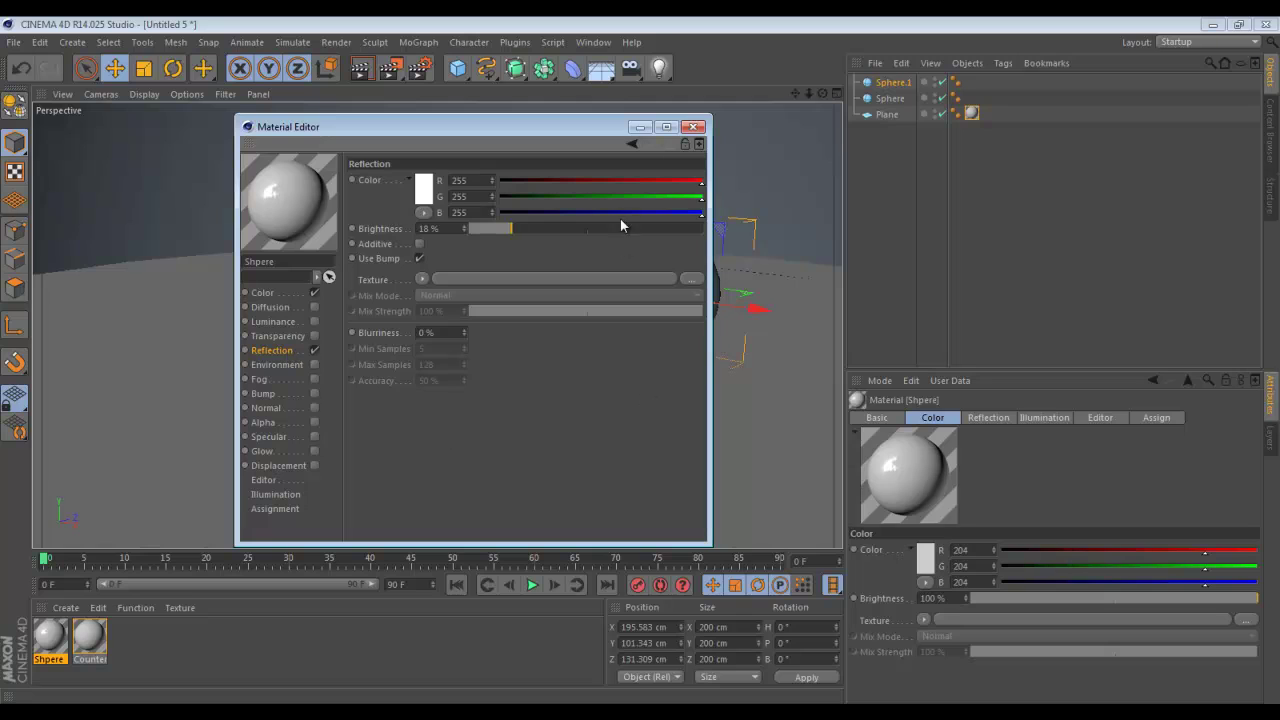
pyautogui.click(694, 127)
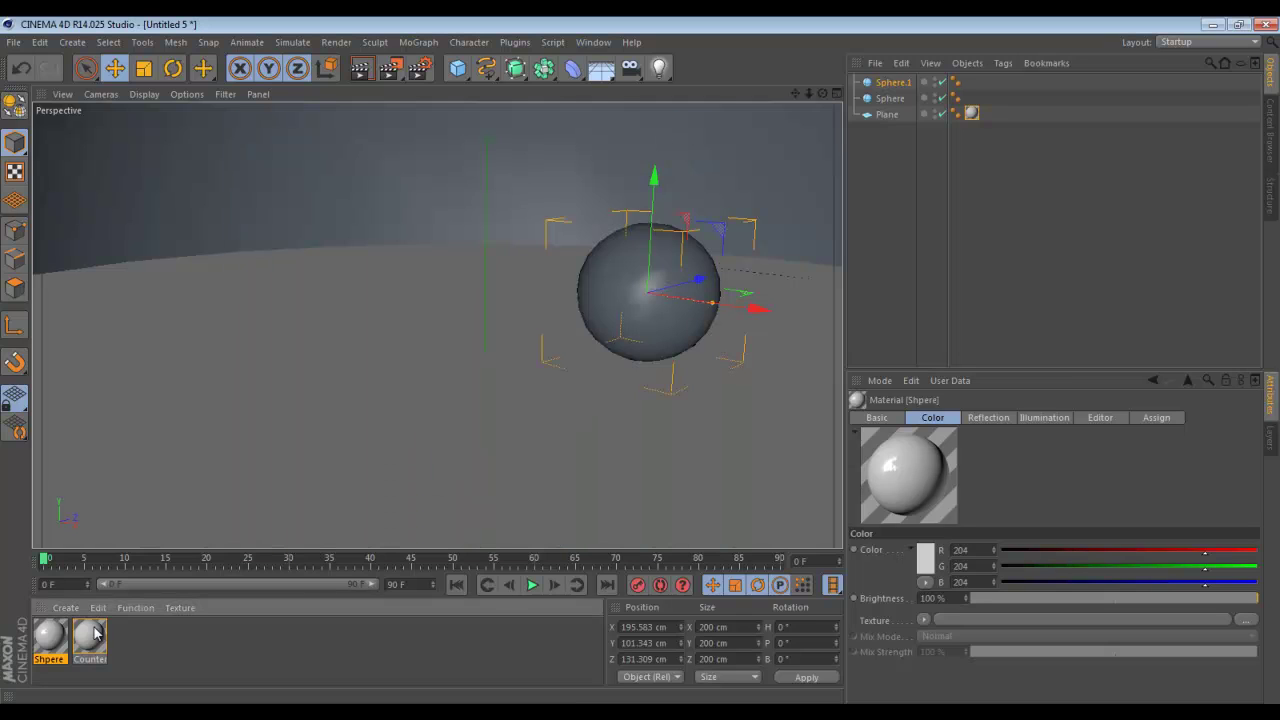
# - Apply Shpere to the ball, move it below the large sphere, and rename it Sphere
pyautogui.moveTo(600, 337); pyautogui.dragTo(625, 263)
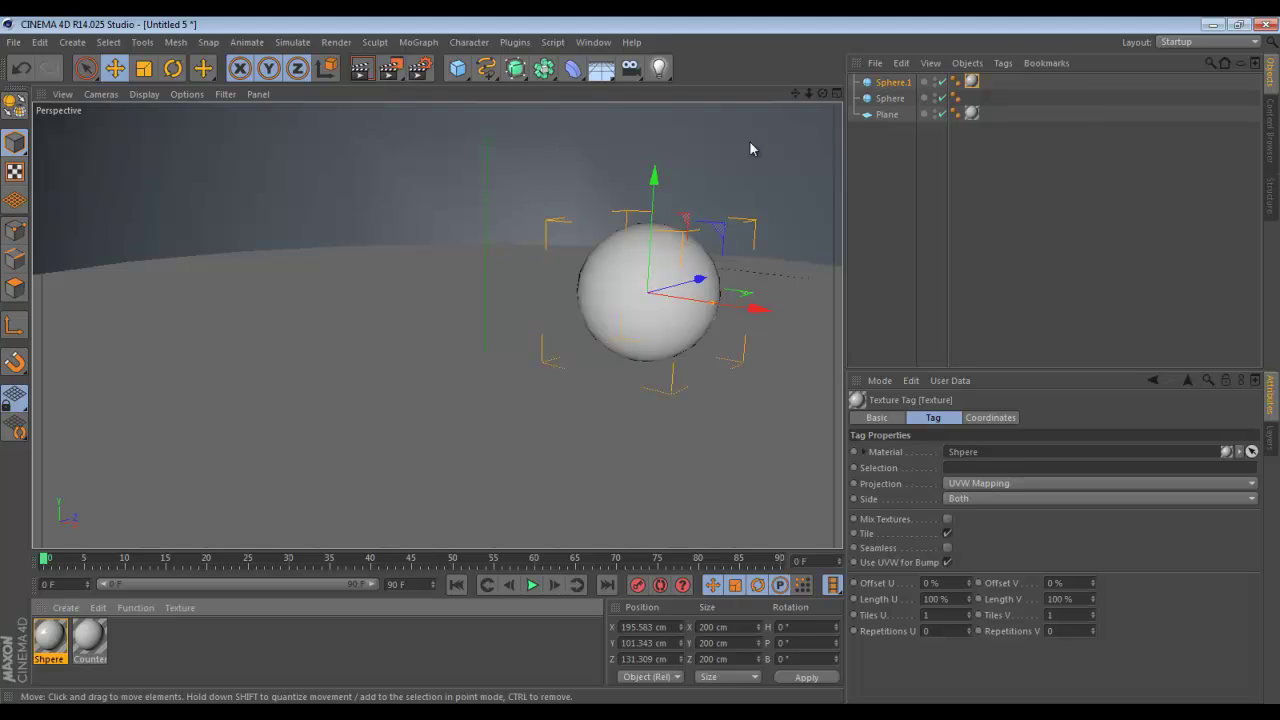
pyautogui.moveTo(890, 84); pyautogui.dragTo(902, 106)
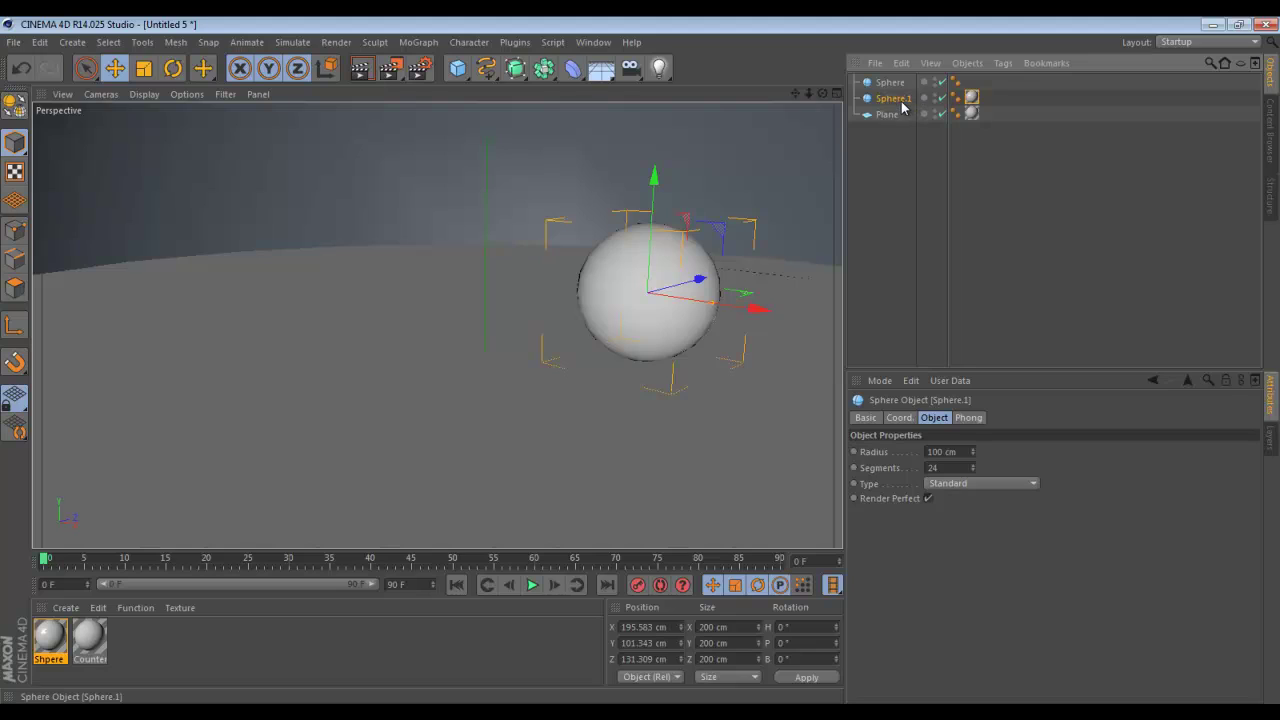
pyautogui.doubleClick(908, 98)
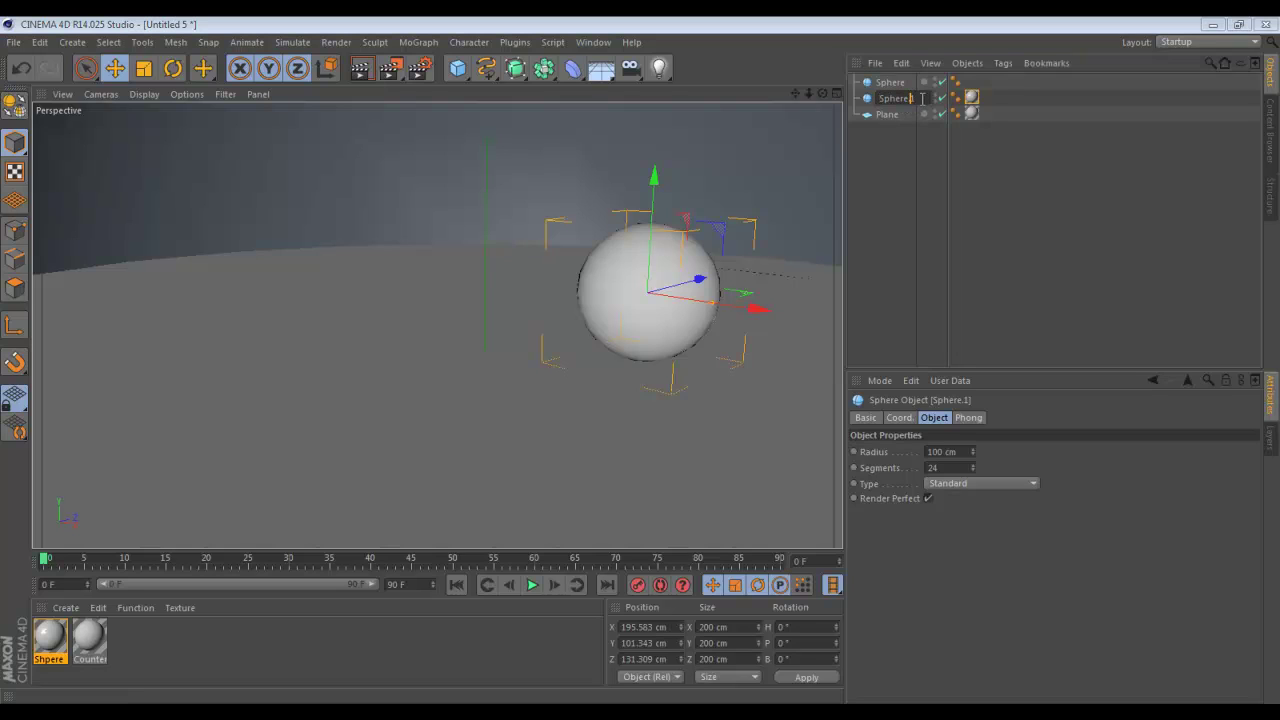
pyautogui.press('BackSpace')
pyautogui.press('BackSpace')
pyautogui.click(895, 84)
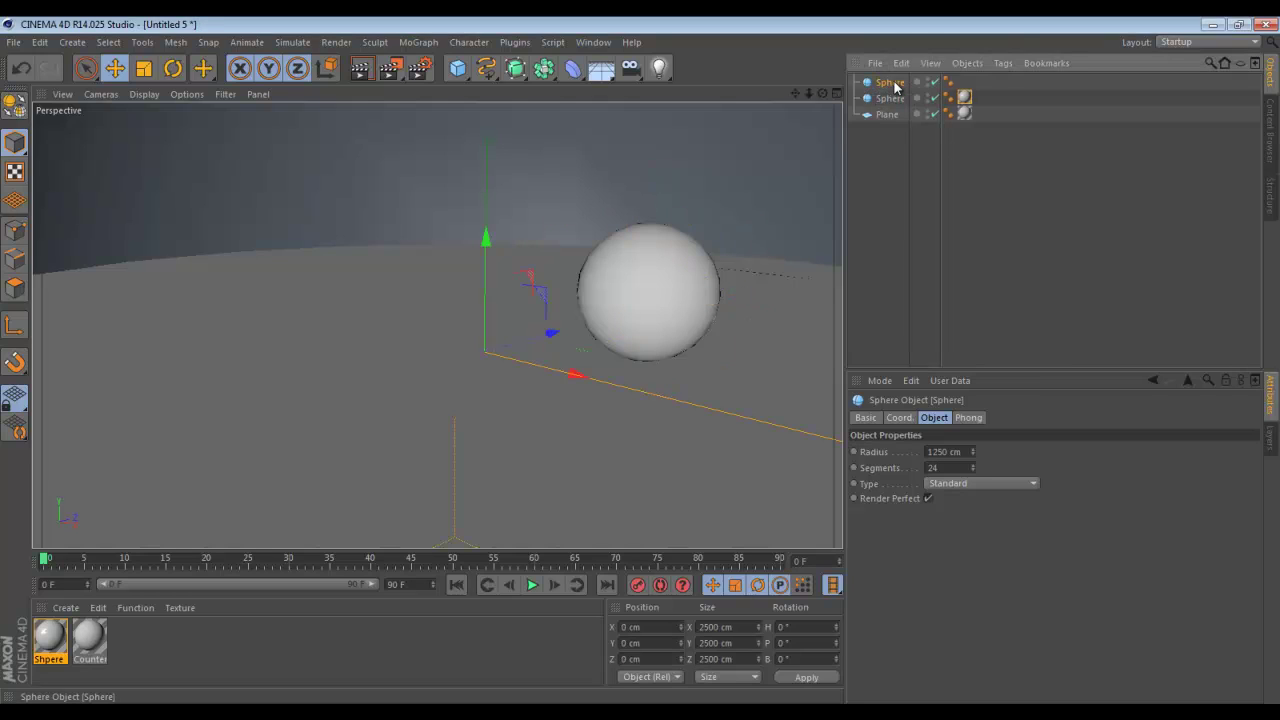
# - Rename the large surrounding sphere to GI
pyautogui.doubleClick(893, 83)
pyautogui.press('BackSpace')
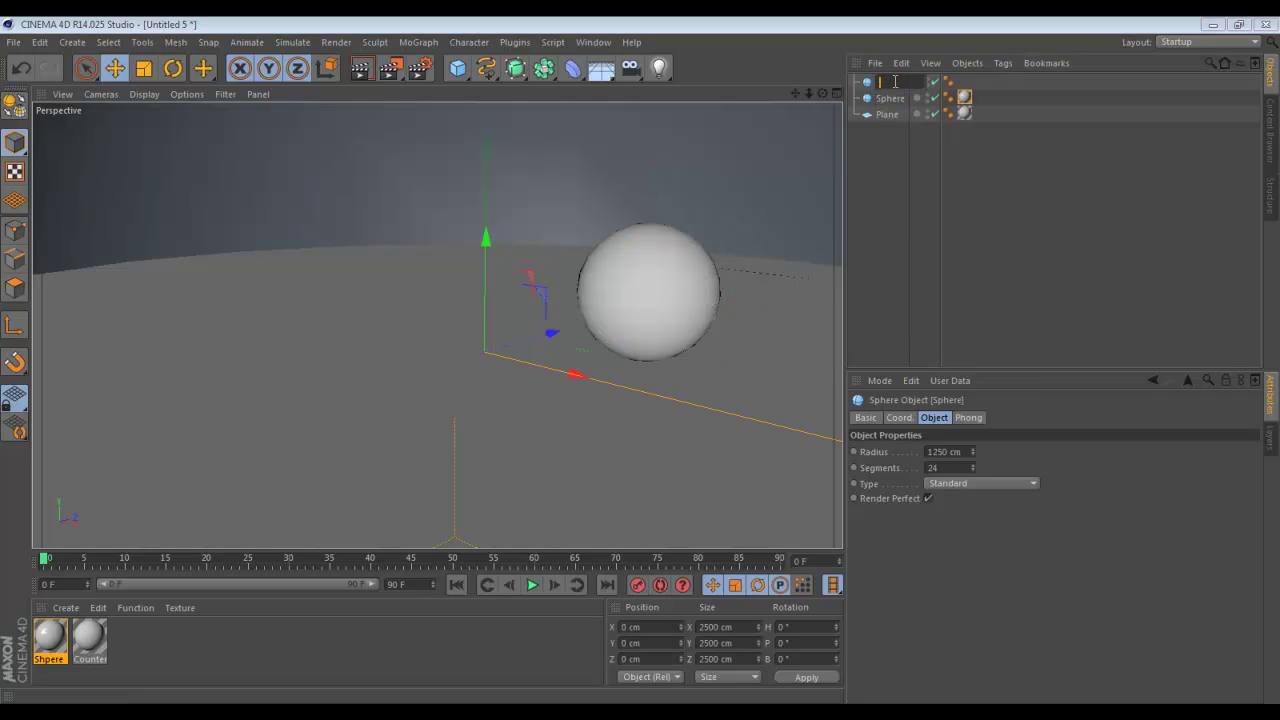
pyautogui.write('GI')
pyautogui.press('Return')
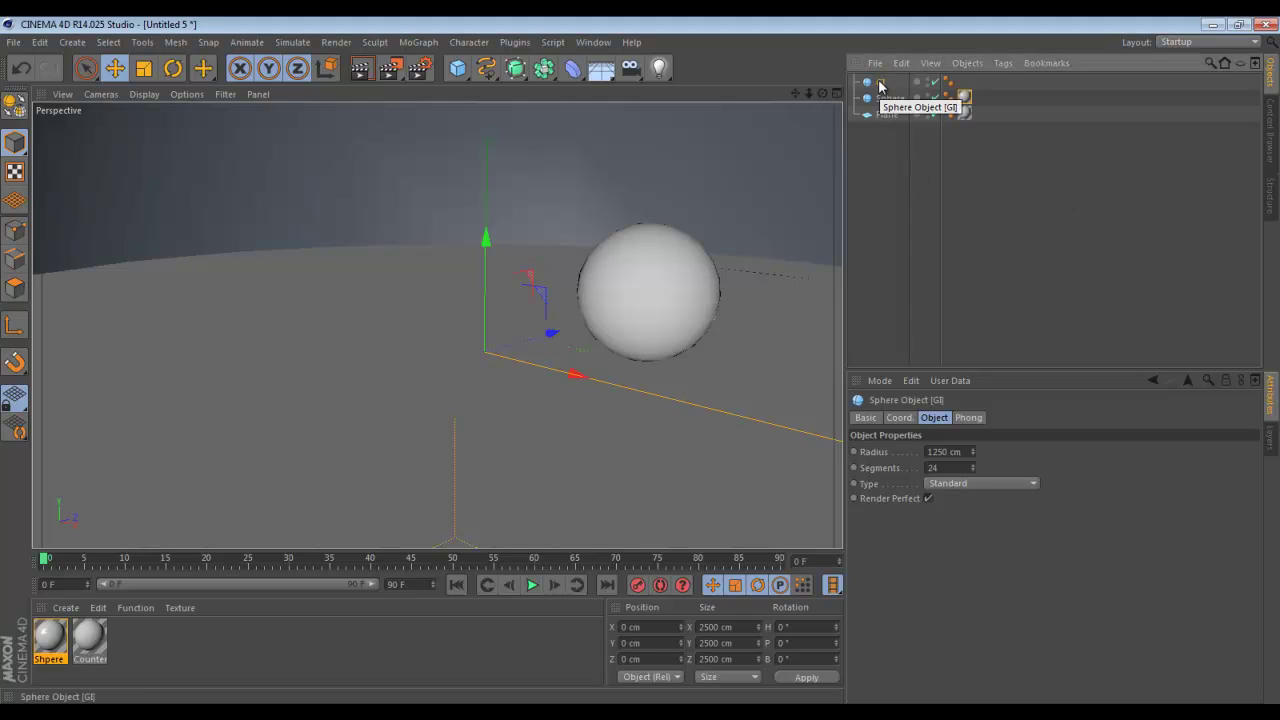
# - Duplicate GI as a copy named Visible, hide Visible in the editor and keep GI on
pyautogui.keyDown('ctrl'); pyautogui.moveTo(880, 87); pyautogui.dragTo(894, 102); pyautogui.keyUp('ctrl')
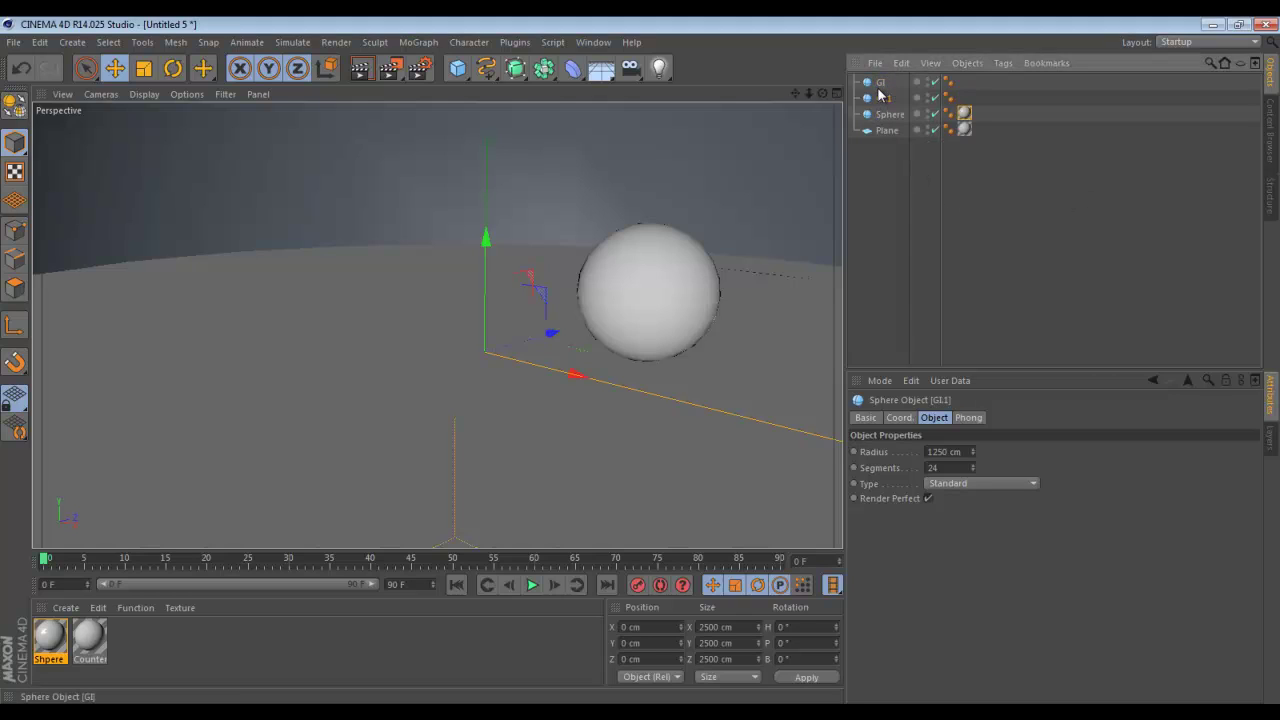
pyautogui.doubleClick(886, 98)
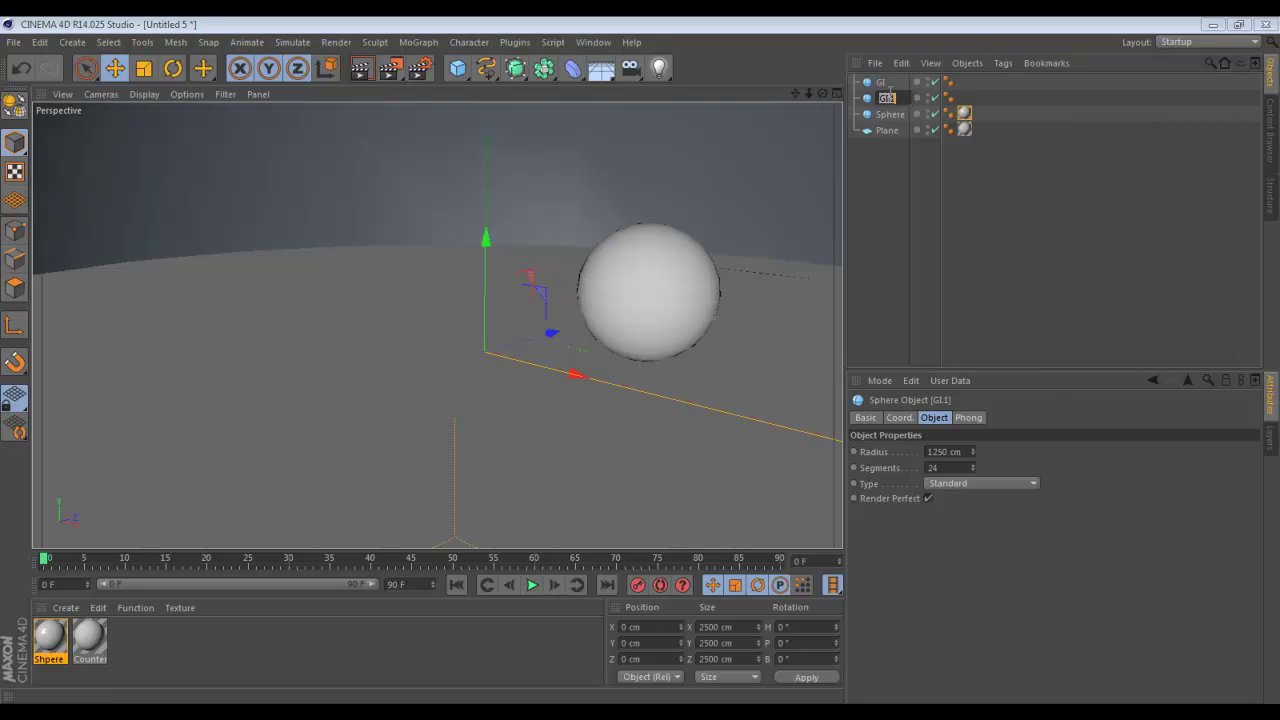
pyautogui.press('BackSpace')
pyautogui.write('Visible')
pyautogui.press('Return')
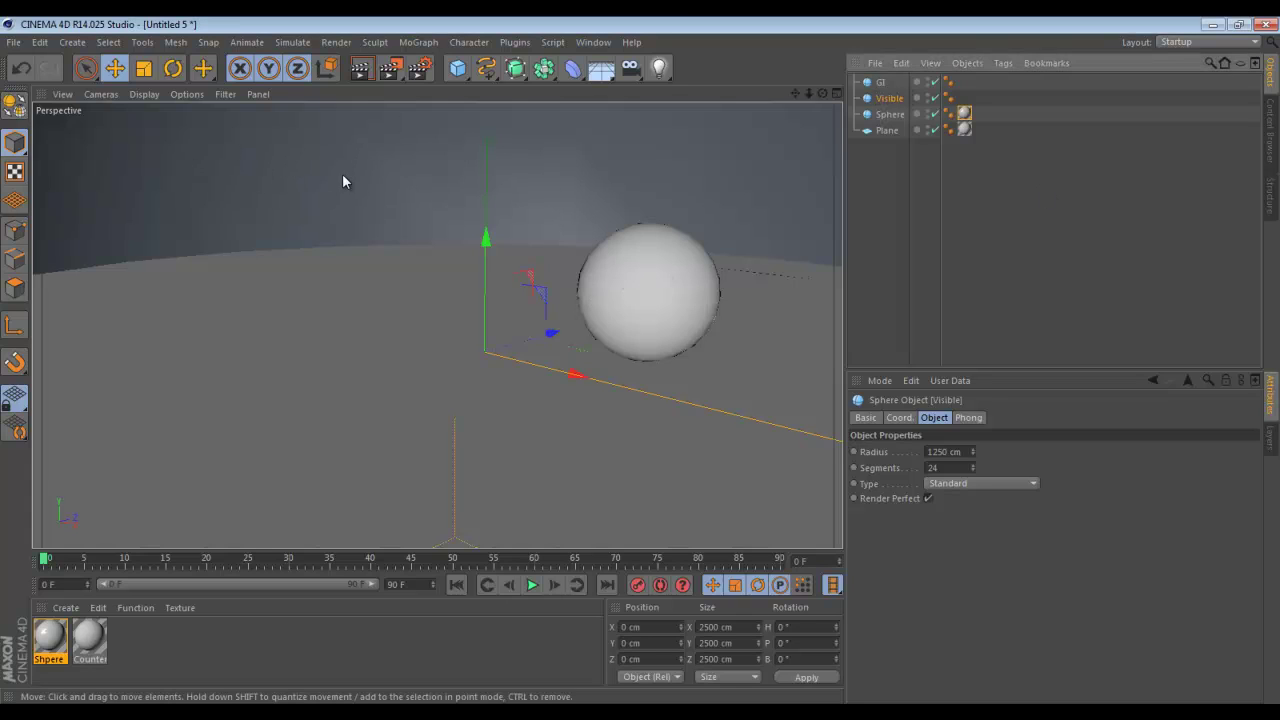
pyautogui.click(936, 97)
pyautogui.click(931, 82)
# - Create a new material with Color and Specular off and Luminance on
pyautogui.click(162, 640)
pyautogui.doubleClick(161, 636)
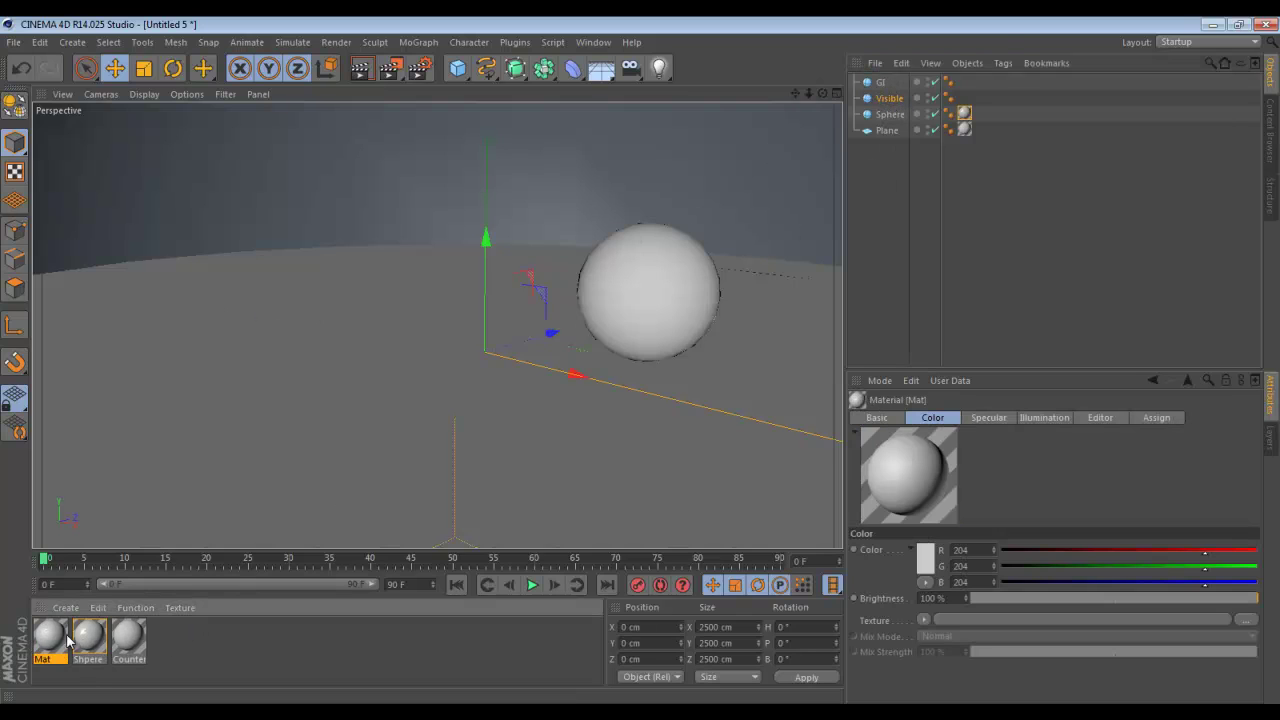
pyautogui.doubleClick(57, 642)
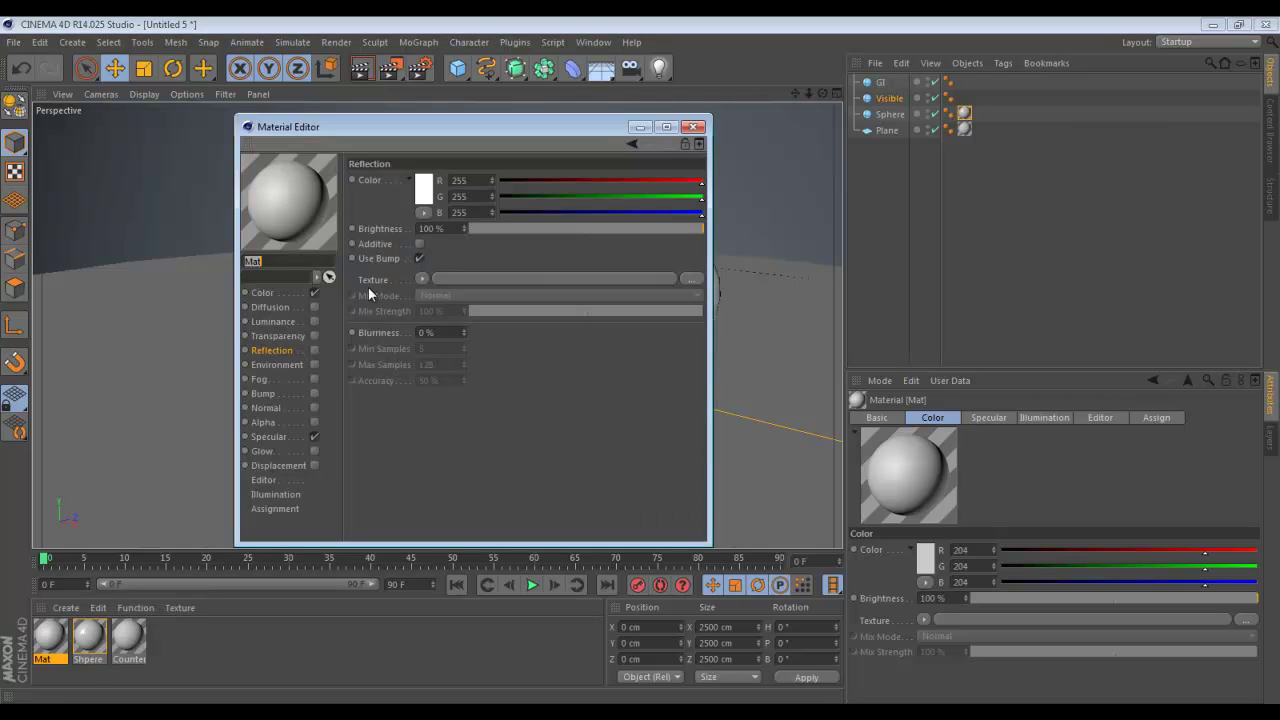
pyautogui.click(313, 436)
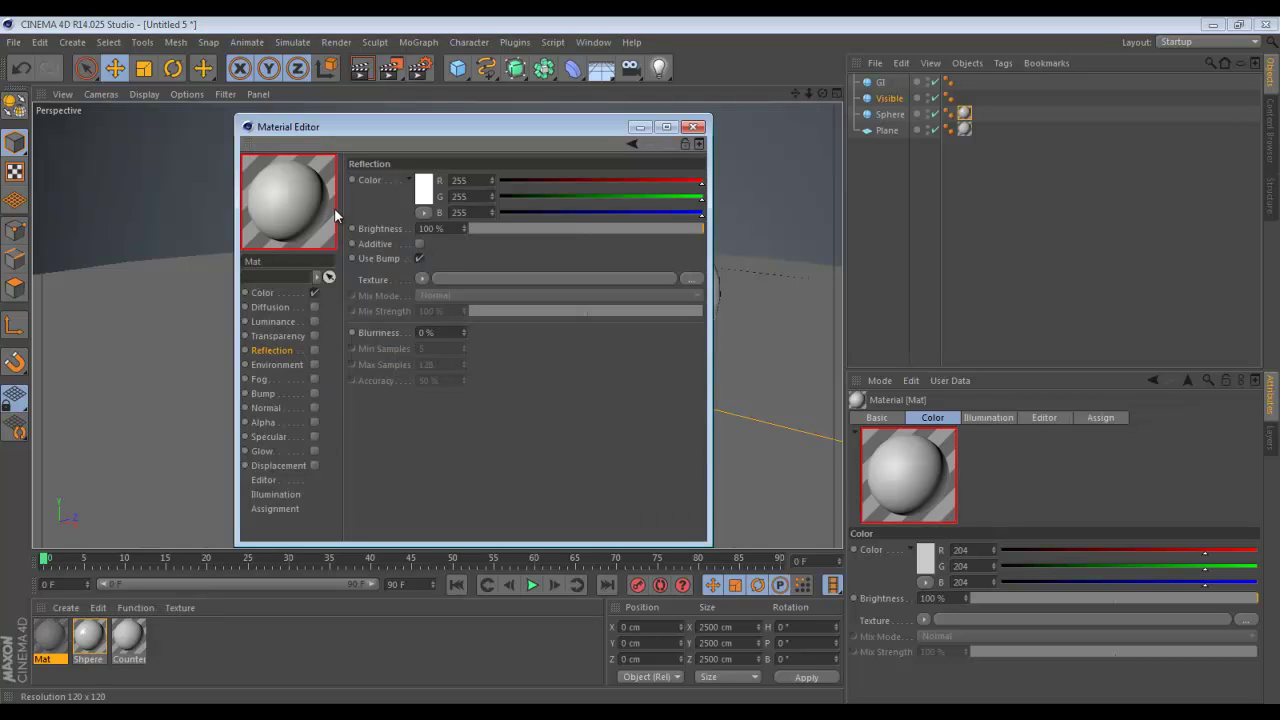
pyautogui.click(315, 292)
pyautogui.click(314, 321)
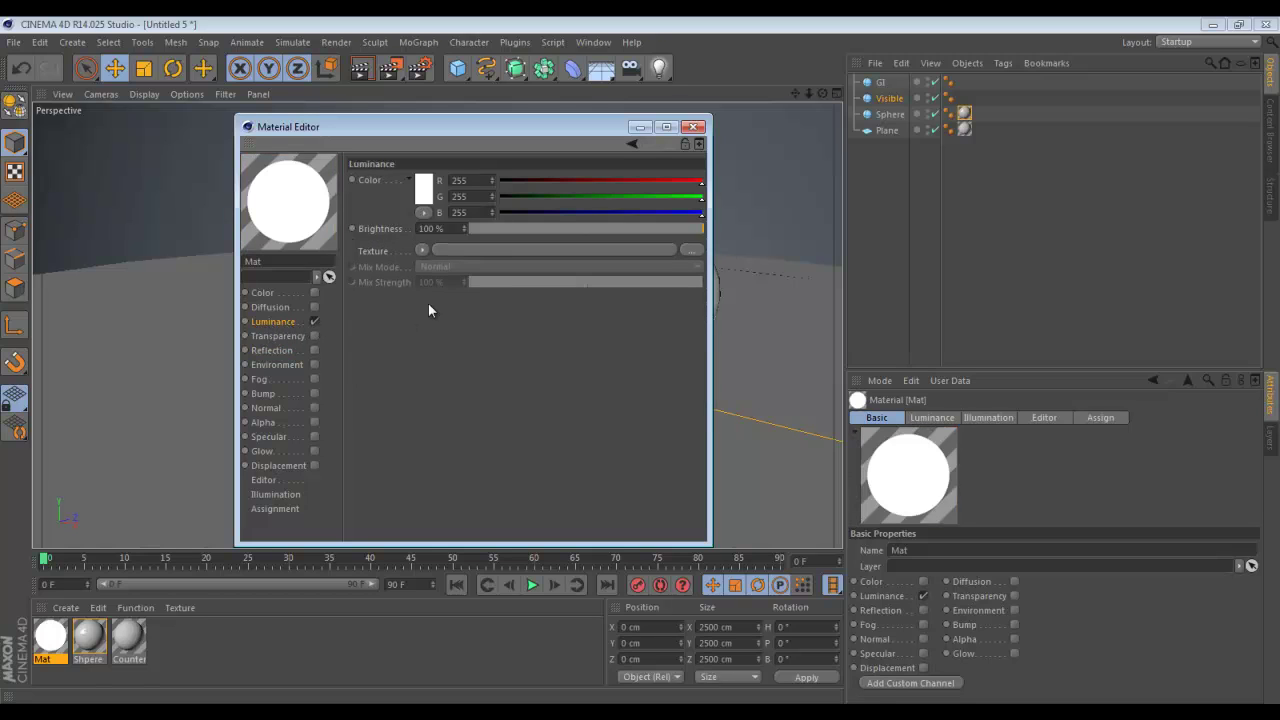
# - Load kitchen_probe_con.HDR as luminance at 0% brightness and 50% mix, and name it Vis Mat
pyautogui.click(422, 250)
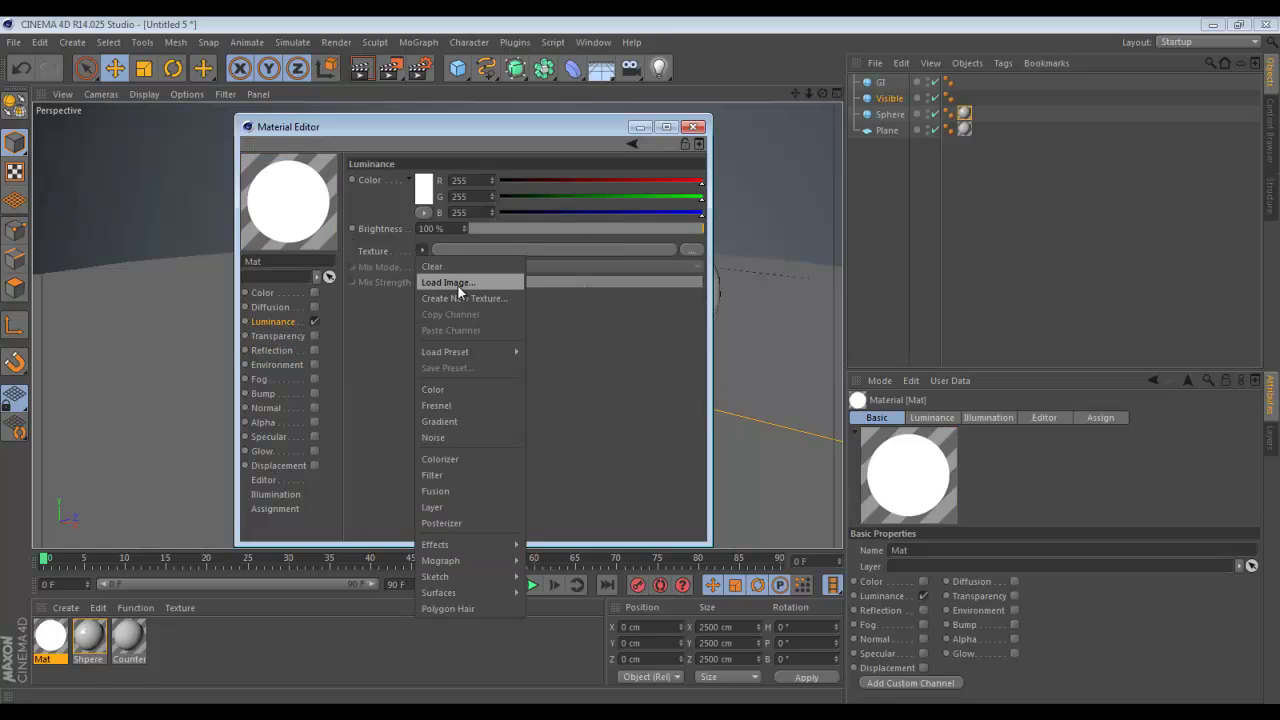
pyautogui.click(457, 284)
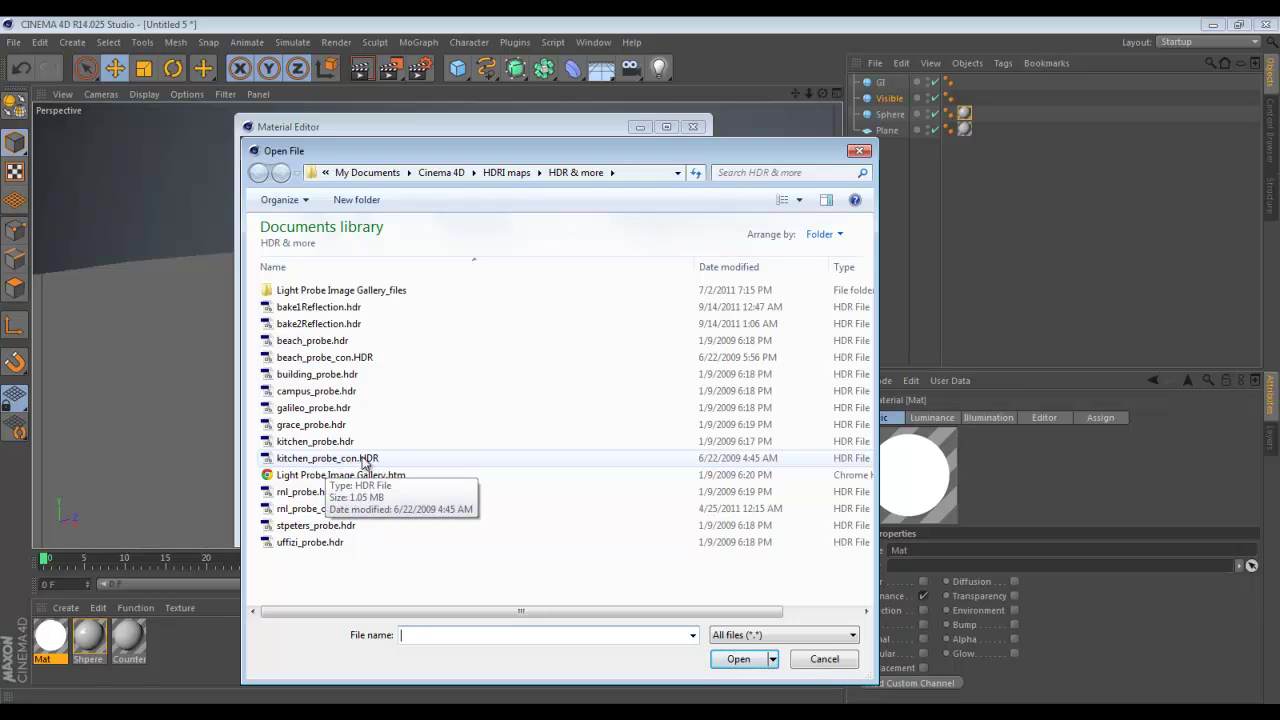
pyautogui.doubleClick(355, 460)
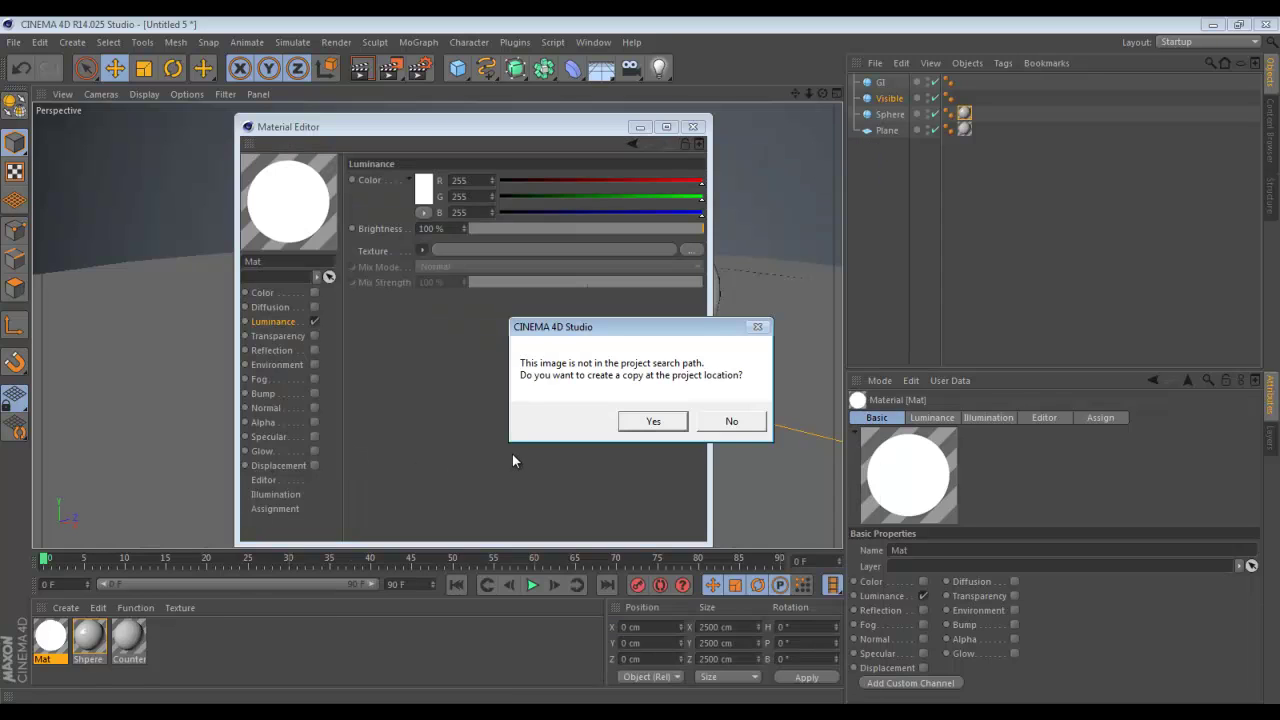
pyautogui.click(732, 421)
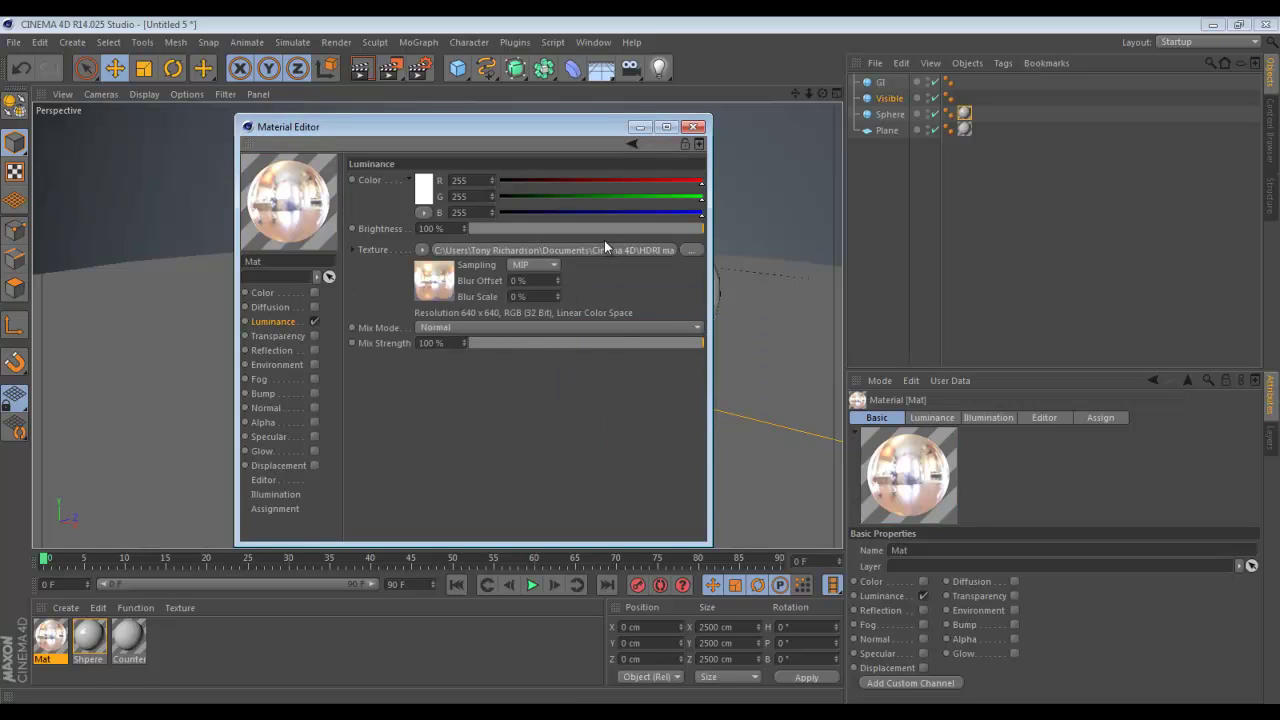
pyautogui.moveTo(619, 226); pyautogui.dragTo(460, 228)
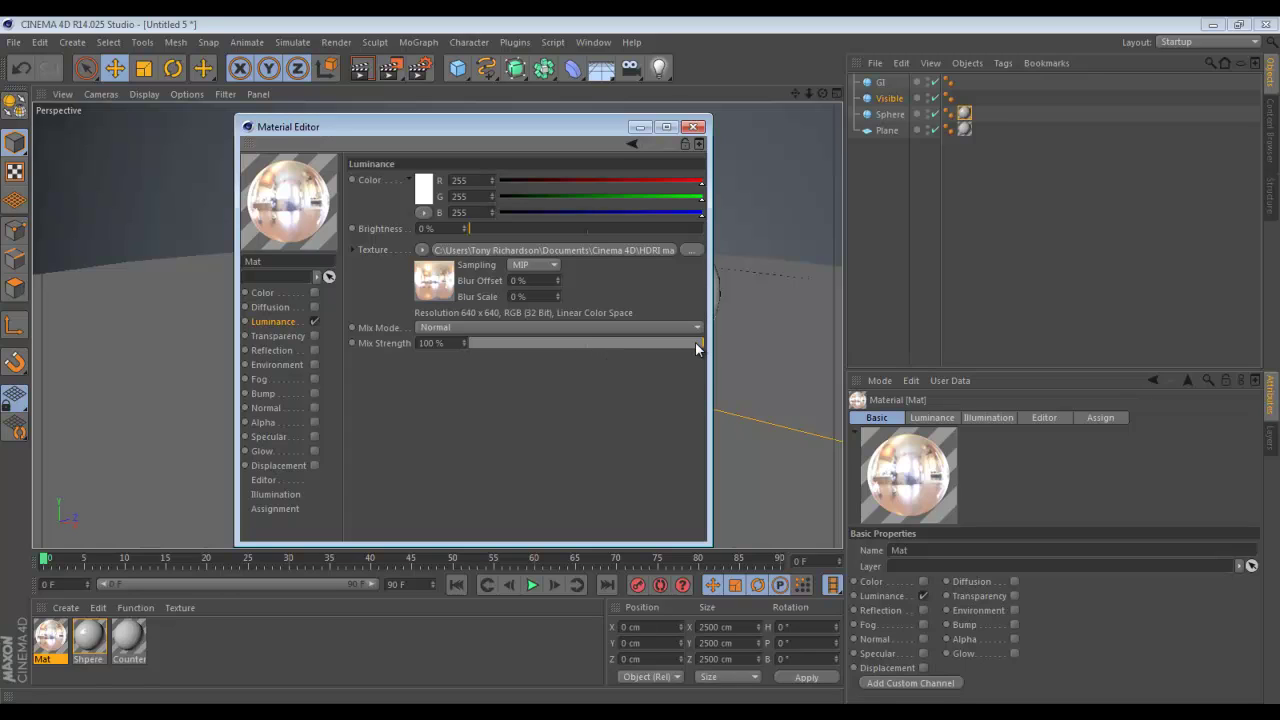
pyautogui.moveTo(695, 342); pyautogui.dragTo(670, 344)
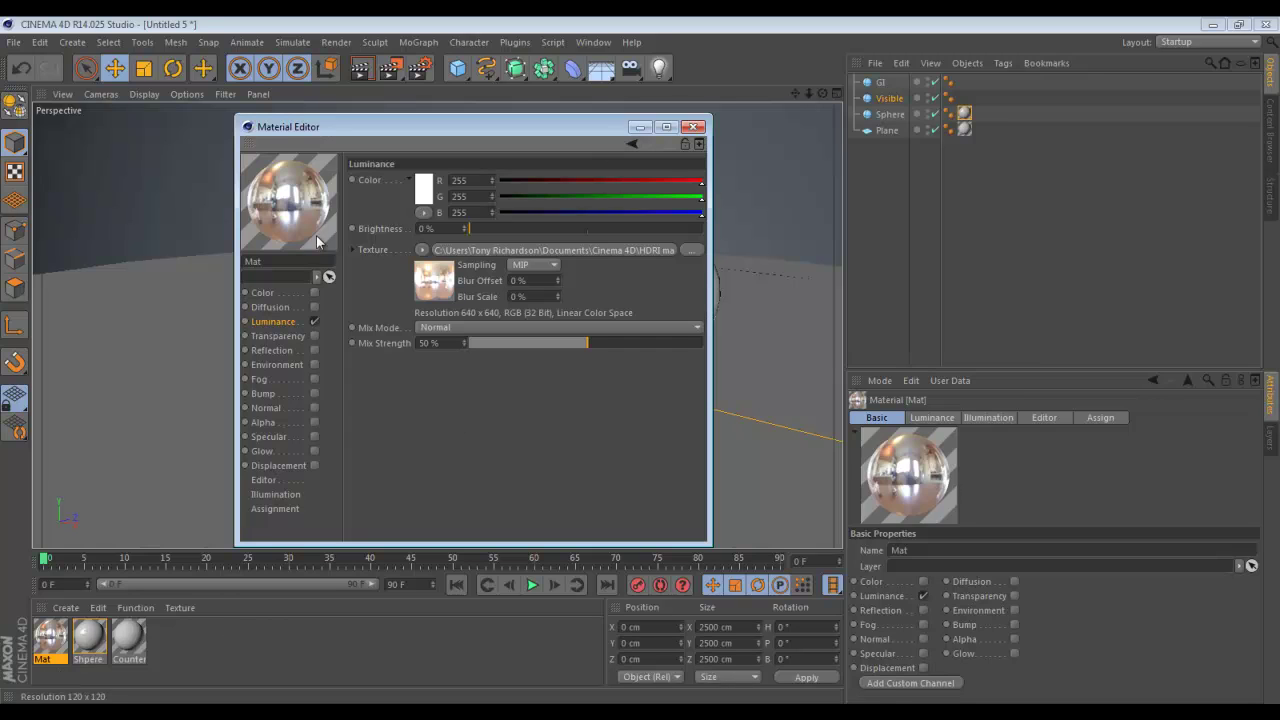
pyautogui.doubleClick(280, 261)
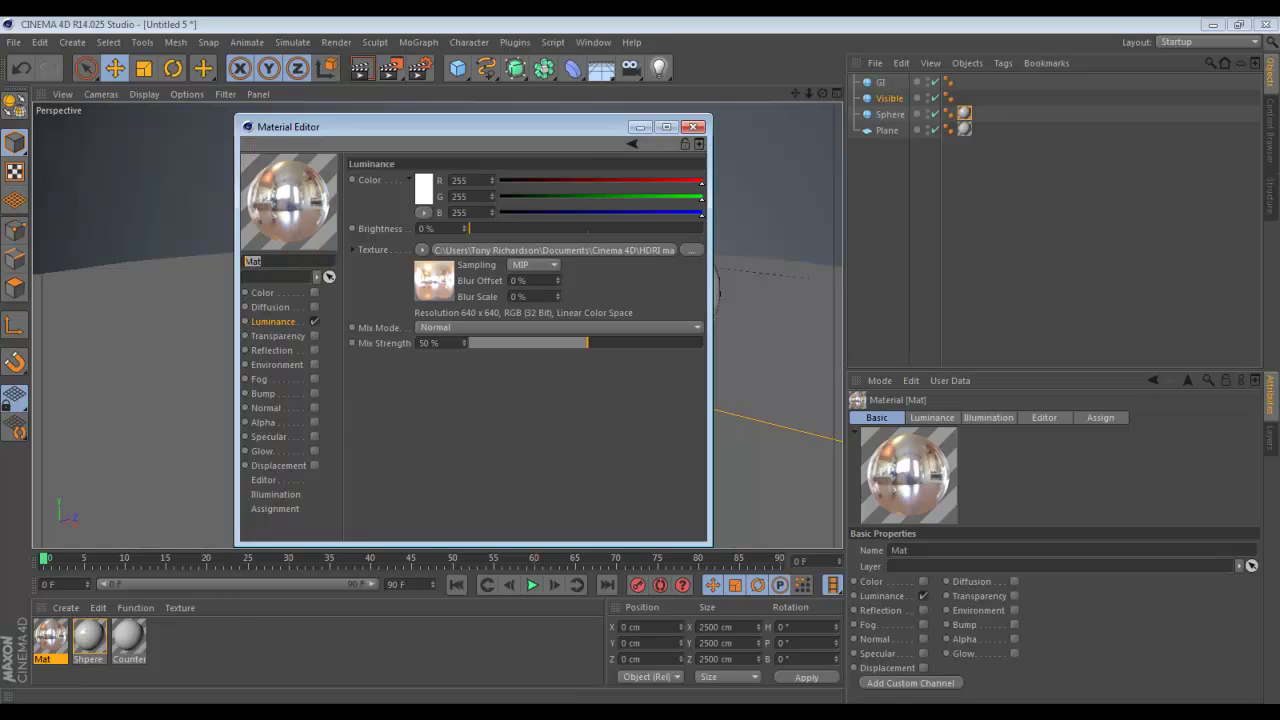
pyautogui.write('Vis Mat')
# - Apply Vis Mat to the Visible sphere, then select the GI sphere
pyautogui.click(696, 128)
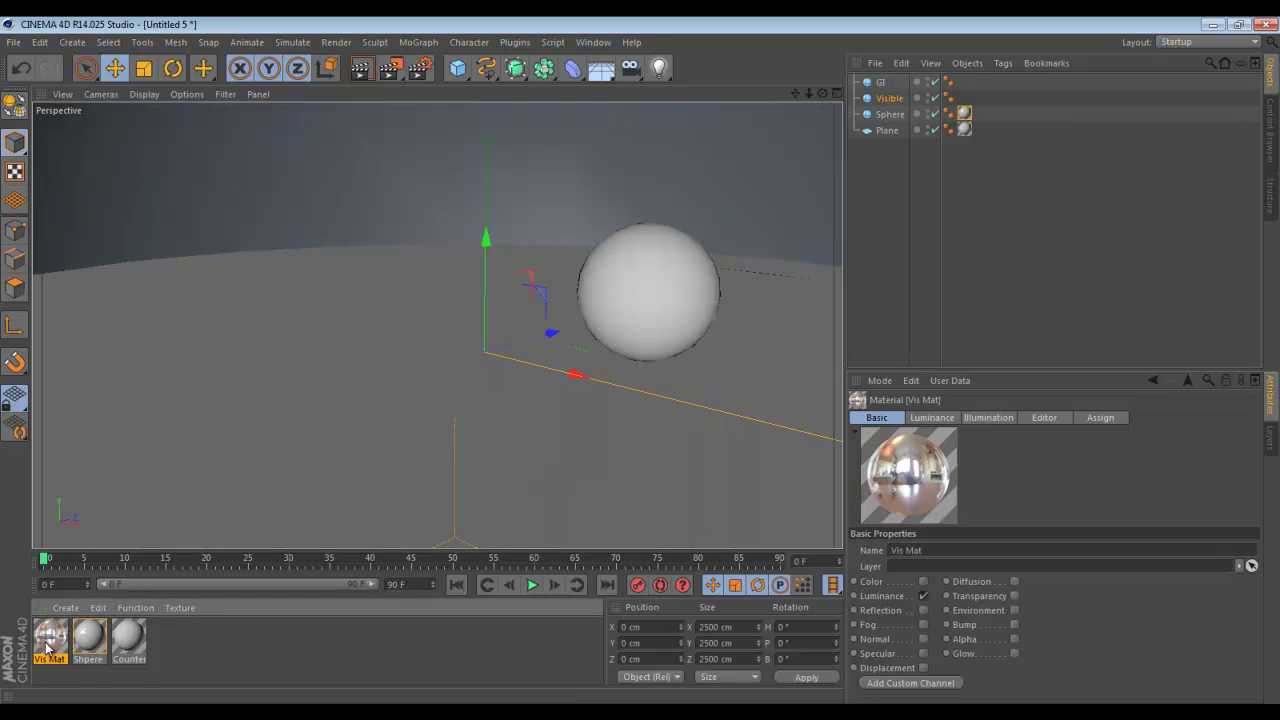
pyautogui.moveTo(47, 648); pyautogui.dragTo(885, 107)
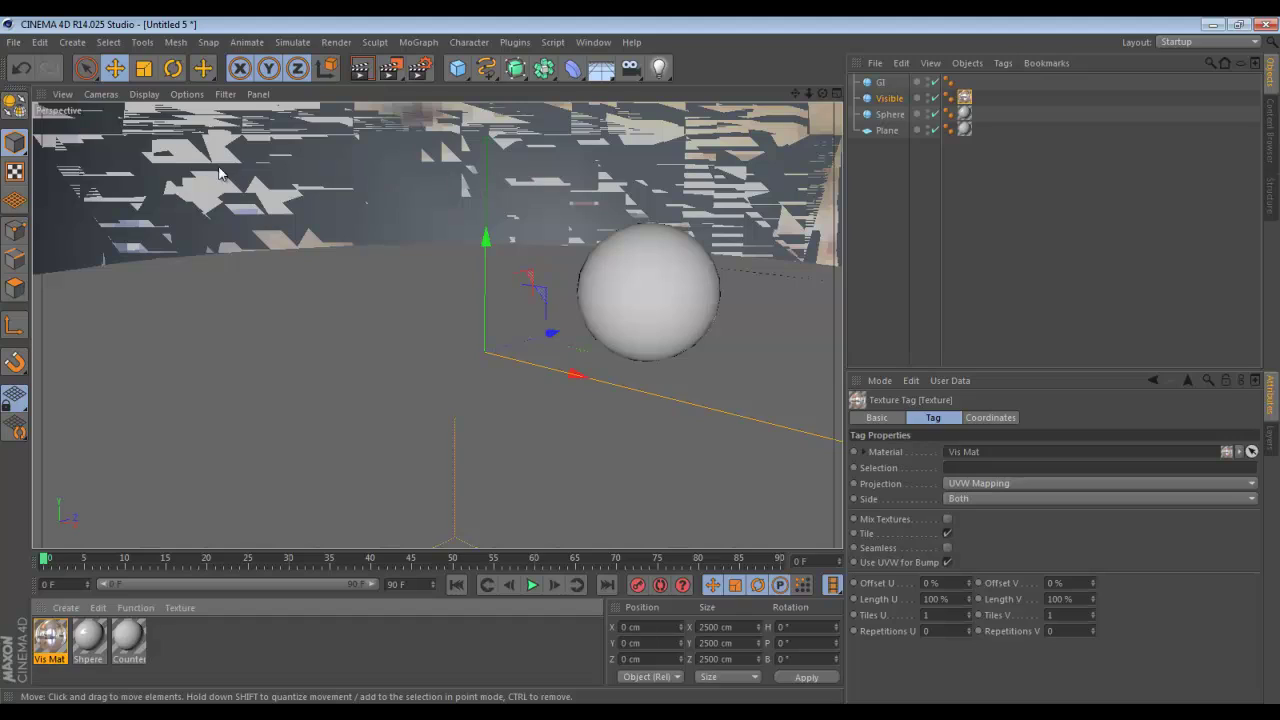
pyautogui.click(879, 84)
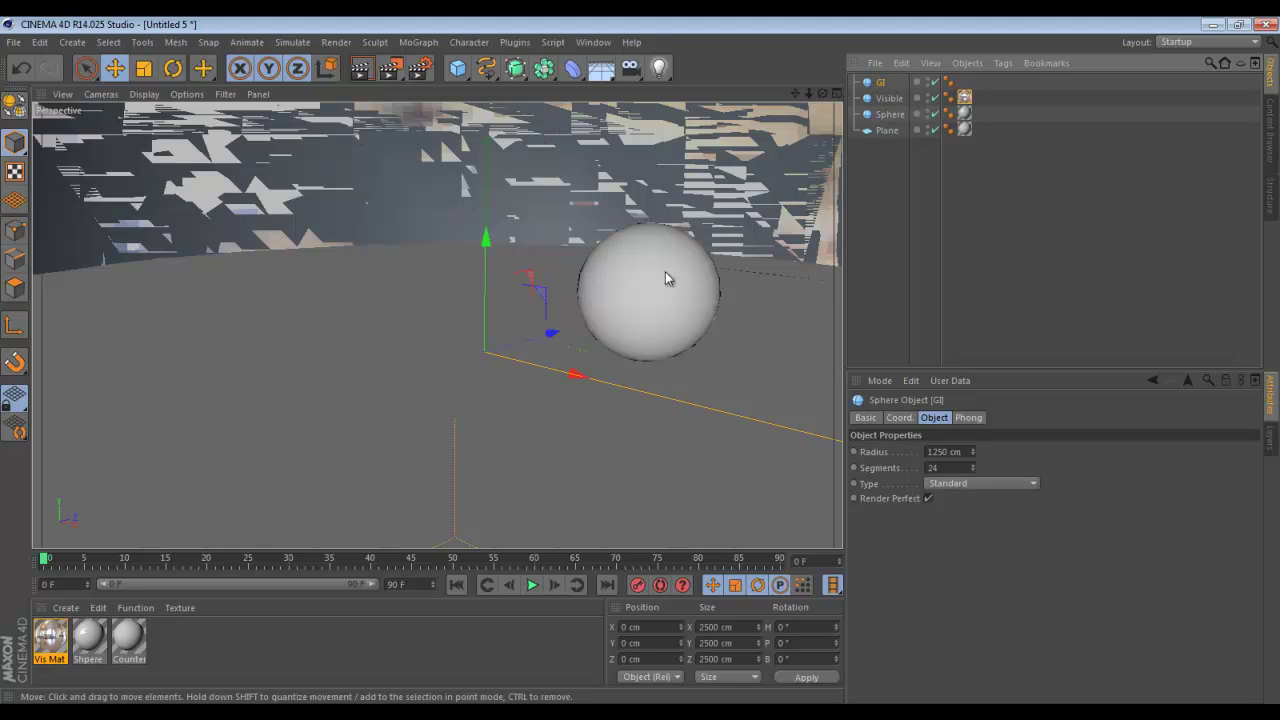
# - Create a material named GI Mat with Color and Specular off and Luminance on
pyautogui.doubleClick(188, 654)
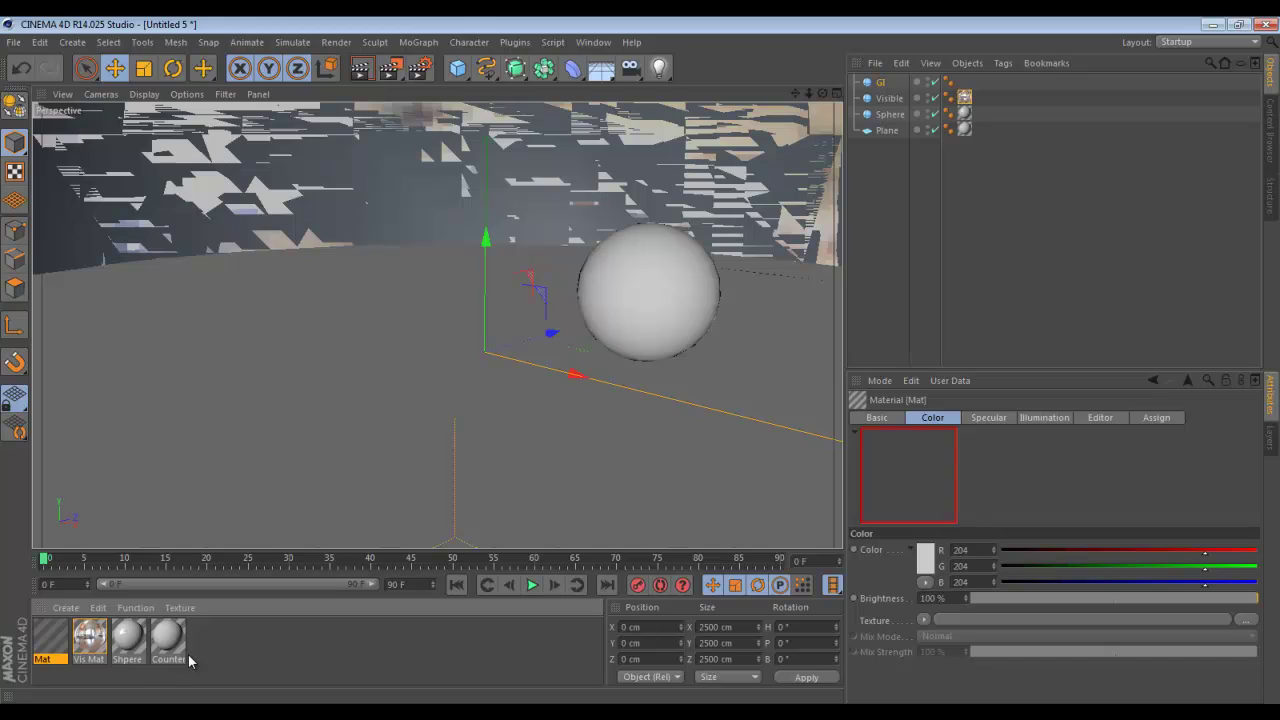
pyautogui.doubleClick(52, 643)
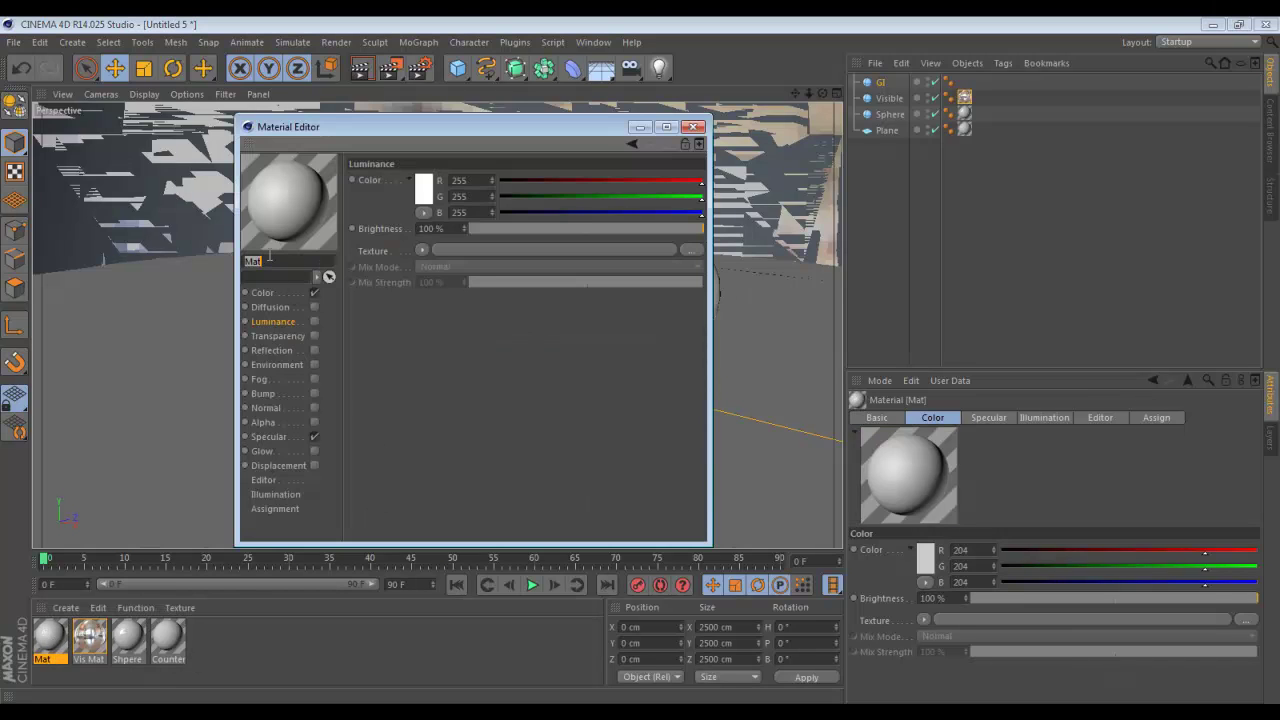
pyautogui.write('GI Mat')
pyautogui.click(314, 292)
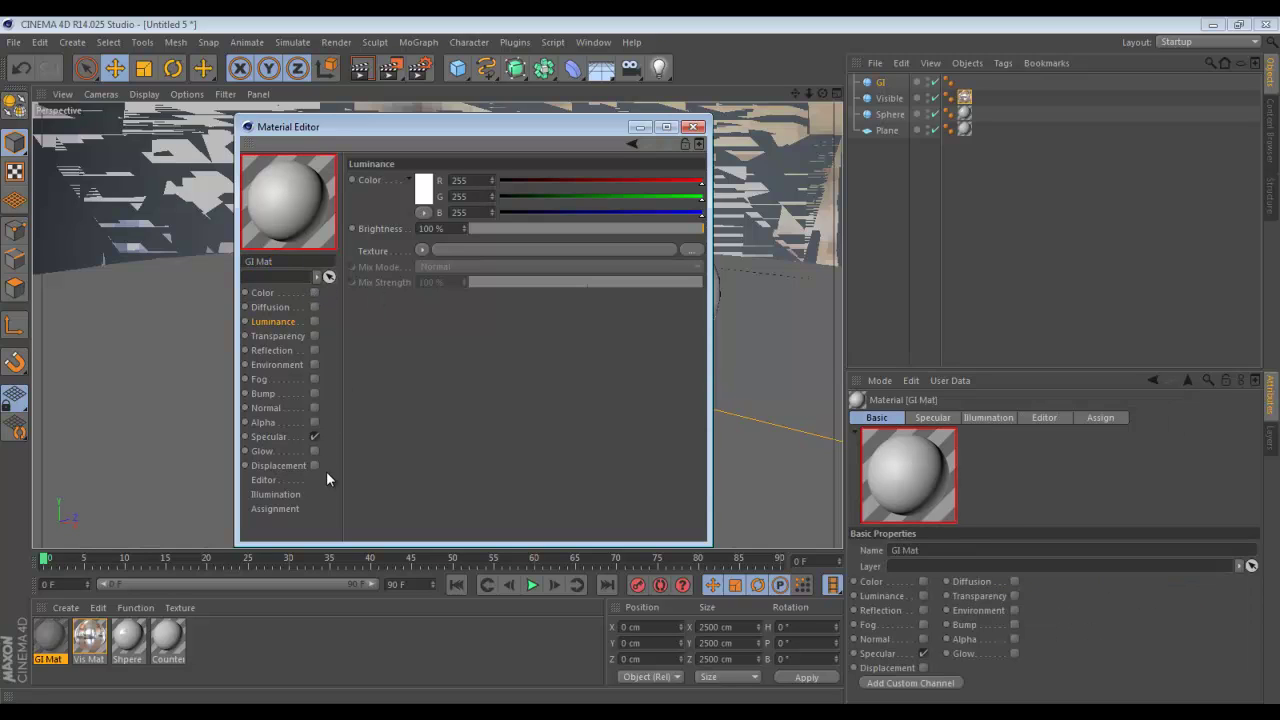
pyautogui.click(314, 436)
pyautogui.click(314, 321)
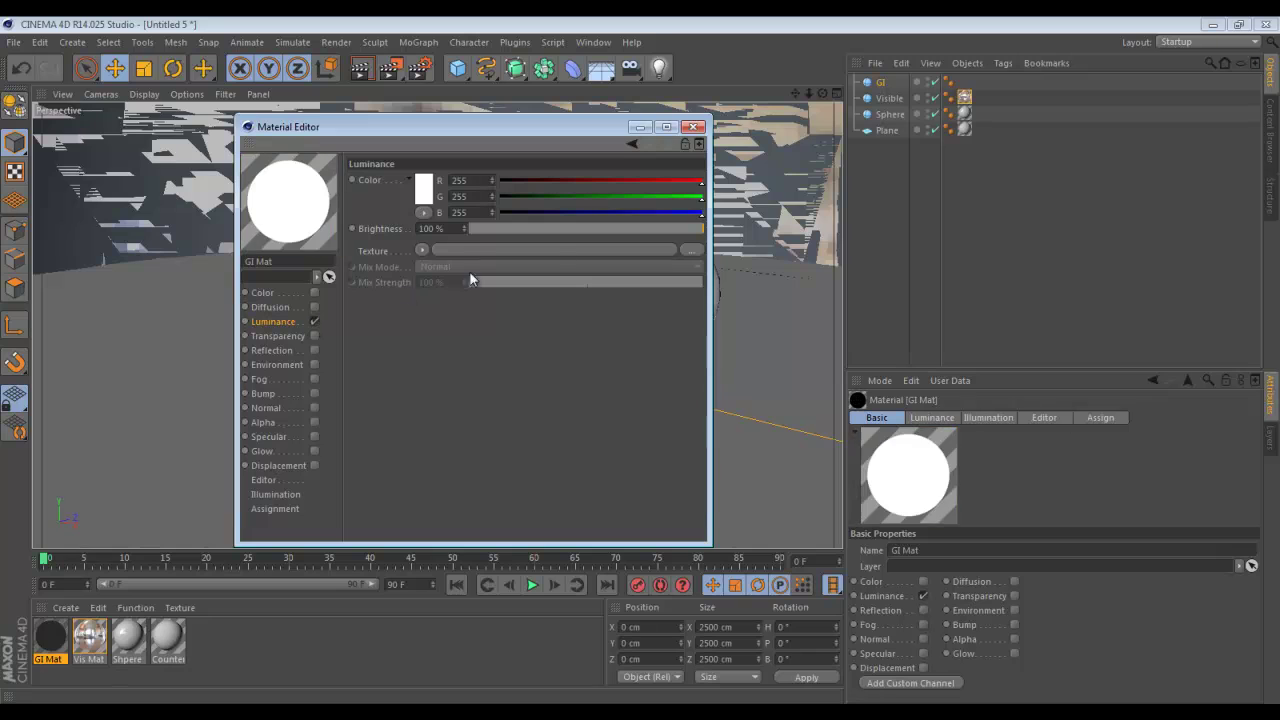
# - Use kitchen_probe_con.HDR as GI Mat's luminance texture at 0% brightness and 50% mix
pyautogui.click(421, 250)
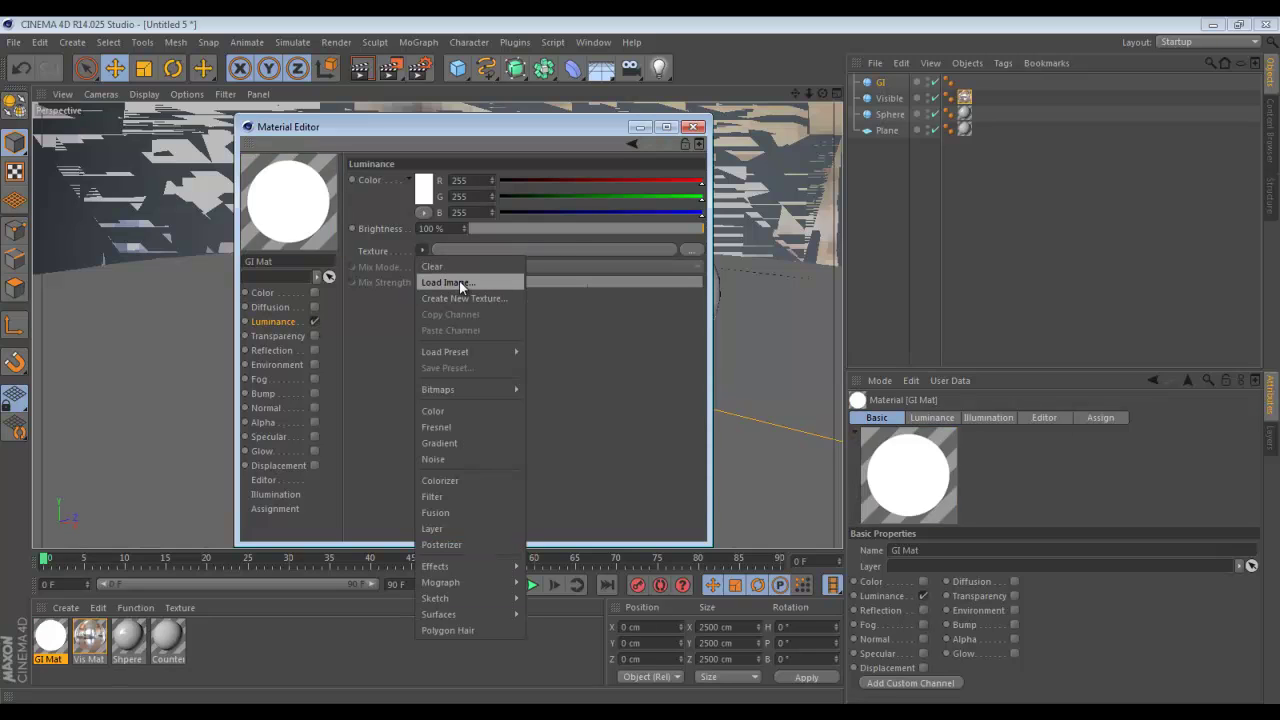
pyautogui.click(459, 282)
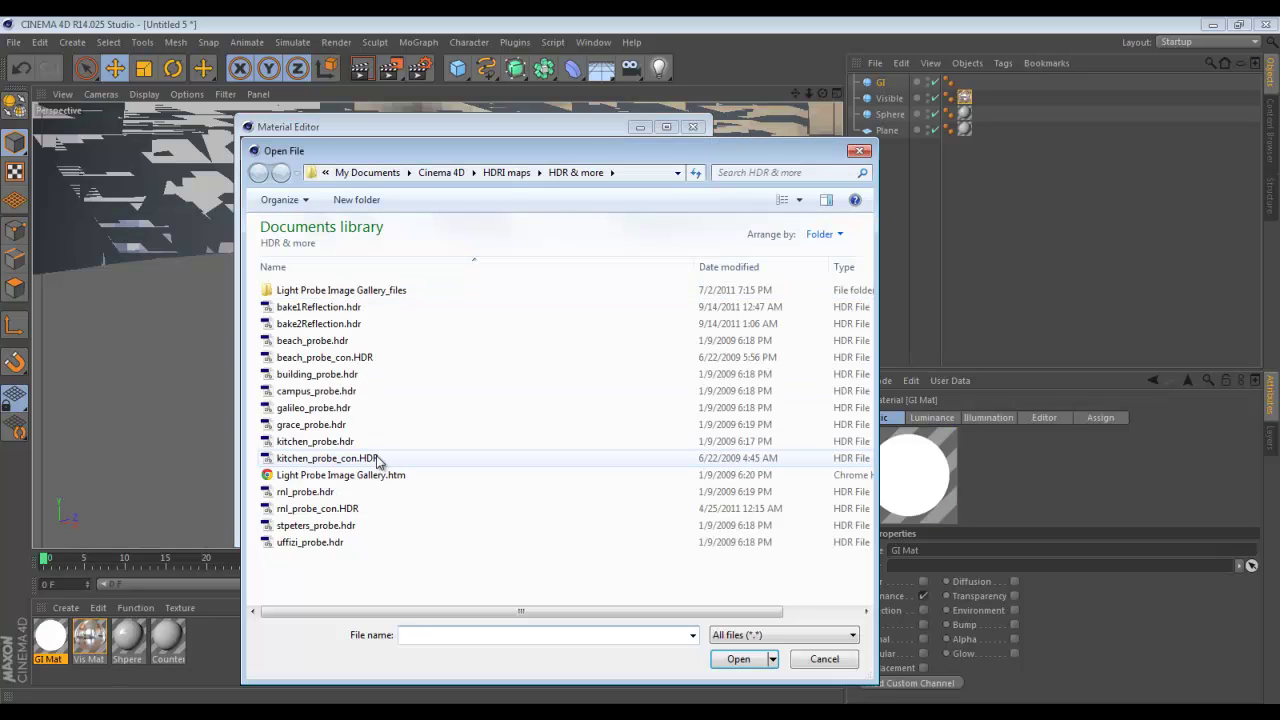
pyautogui.click(372, 458)
pyautogui.doubleClick(372, 458)
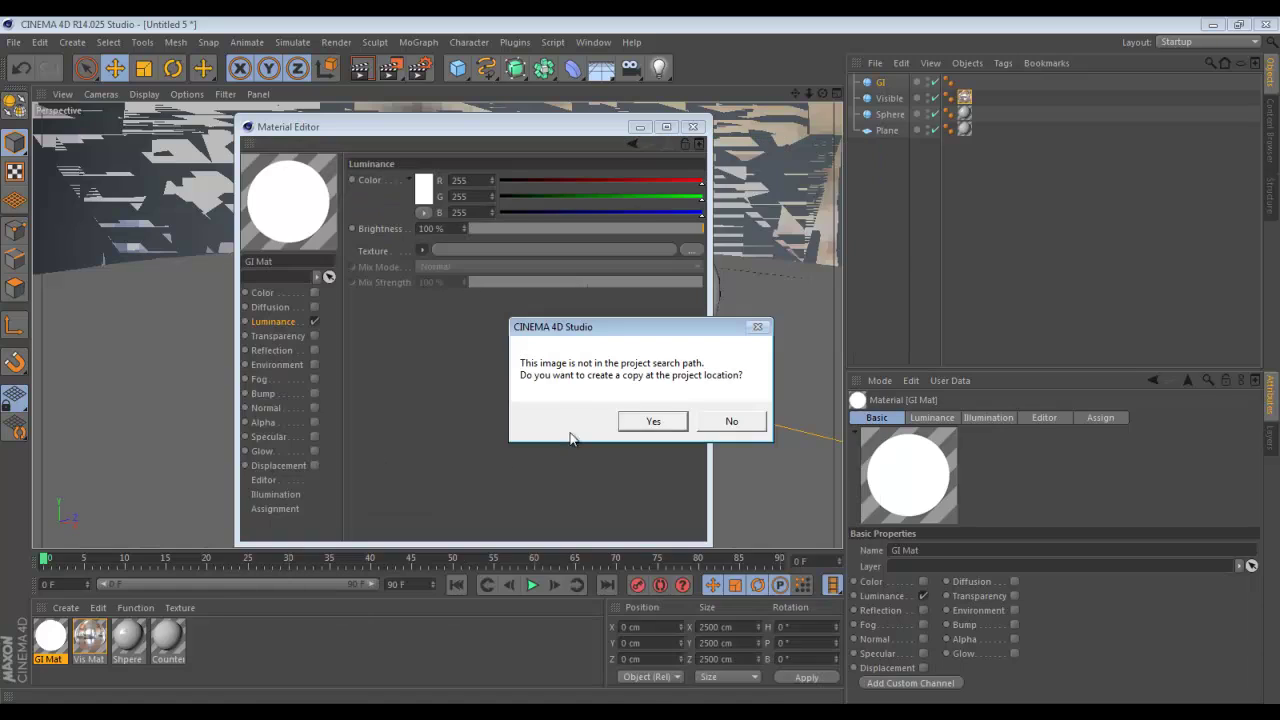
pyautogui.click(729, 421)
pyautogui.moveTo(497, 228); pyautogui.dragTo(404, 225)
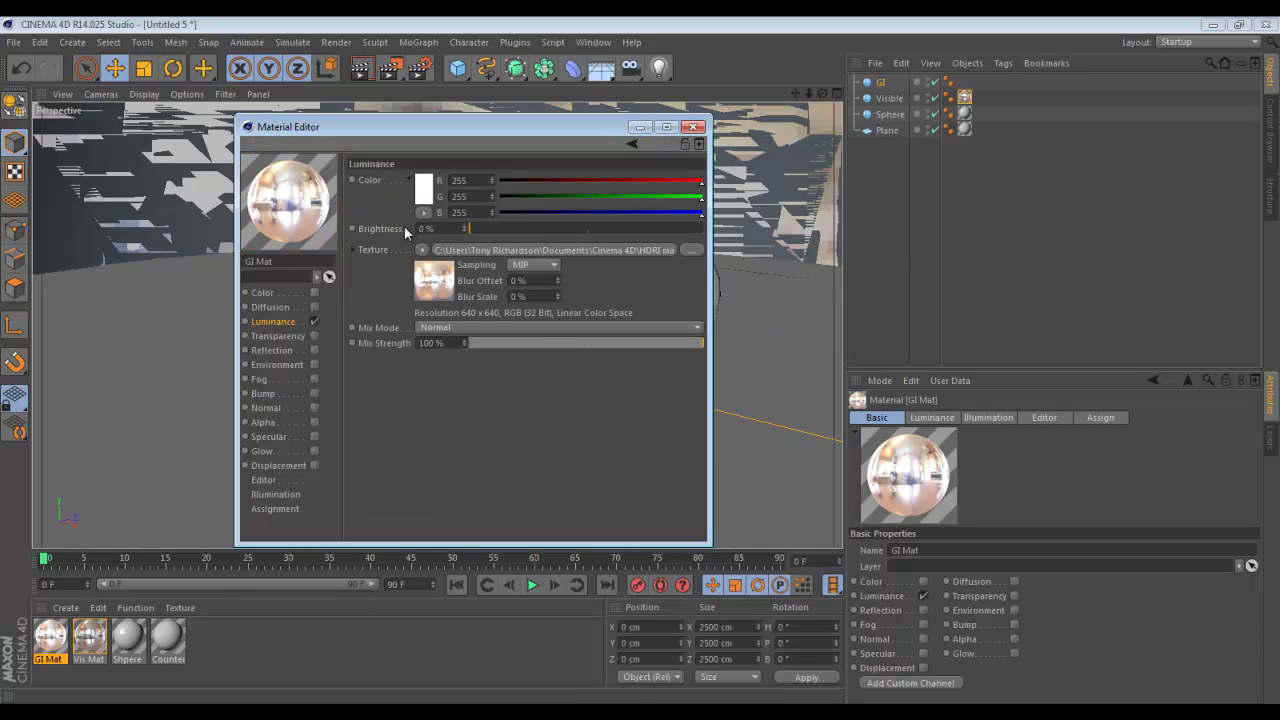
pyautogui.click(587, 345)
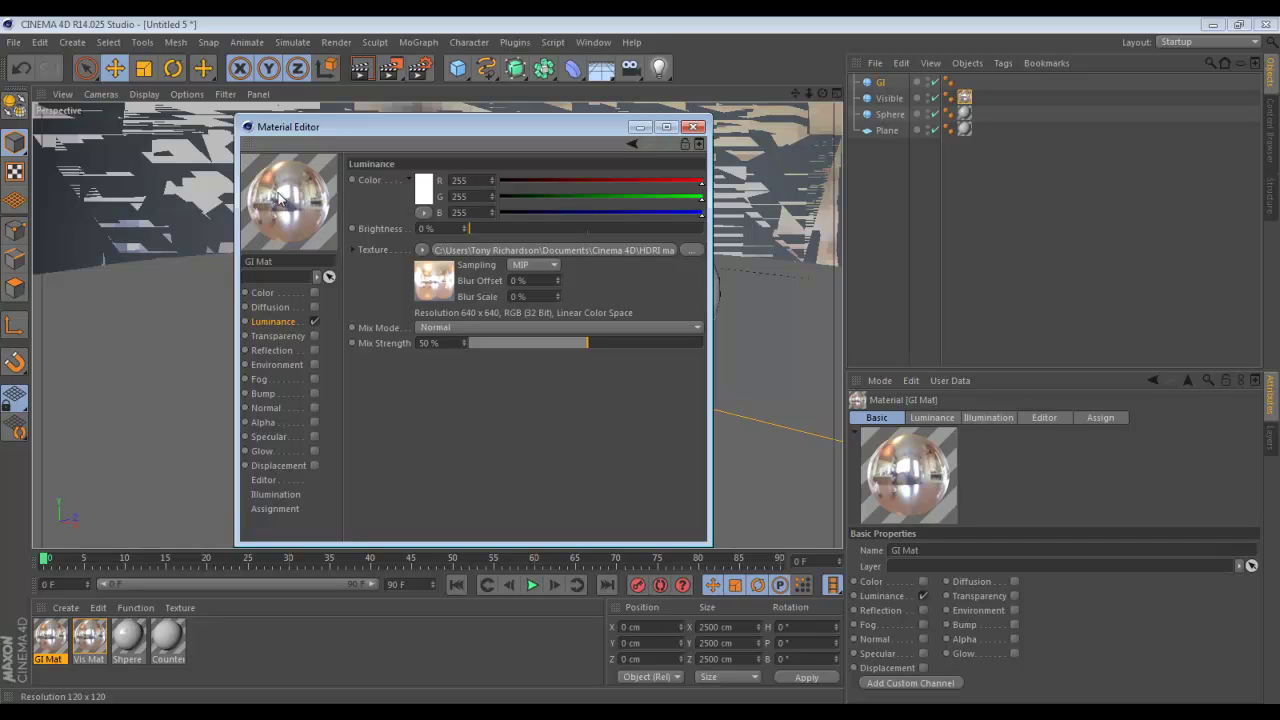
# - Raise the texture blur offset to 10% and apply GI Mat to the GI sphere
pyautogui.moveTo(276, 203)
pyautogui.mouseDown()
pyautogui.moveTo(309, 184)
pyautogui.moveTo(286, 205)
pyautogui.moveTo(276, 189)
pyautogui.moveTo(291, 200)
pyautogui.mouseUp()
pyautogui.click(558, 279)
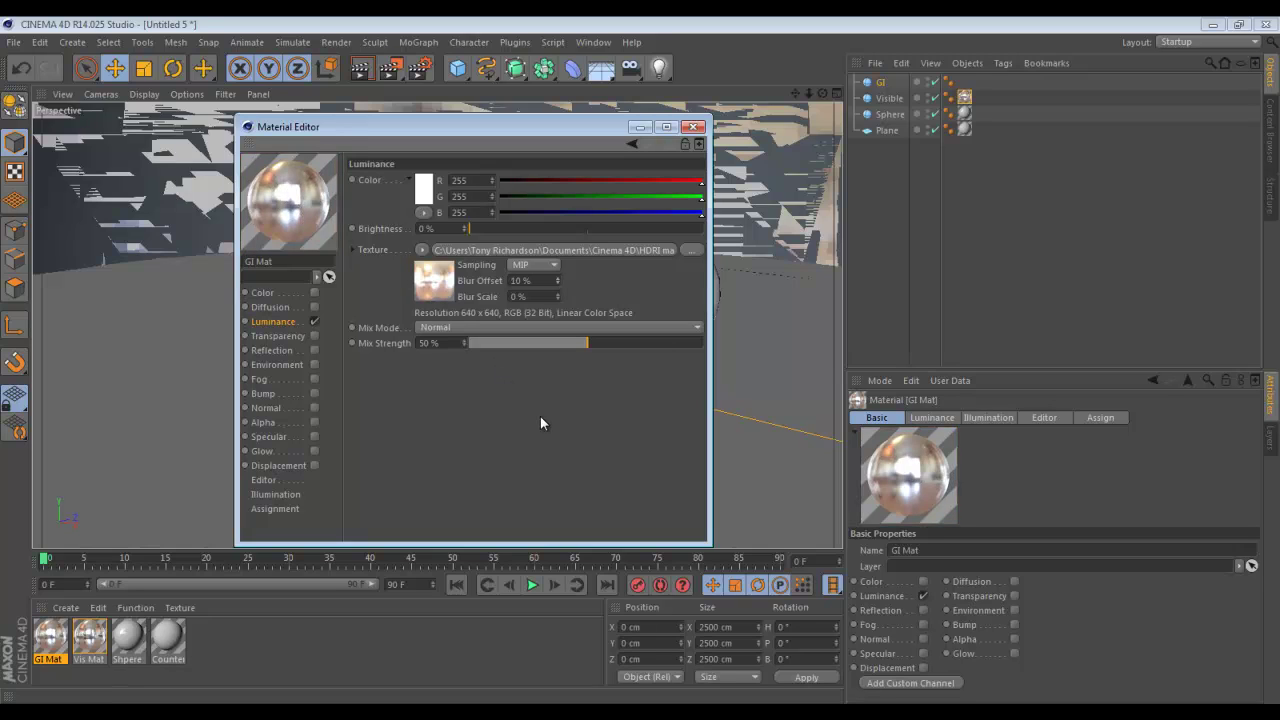
pyautogui.click(693, 126)
pyautogui.moveTo(50, 641); pyautogui.dragTo(882, 84)
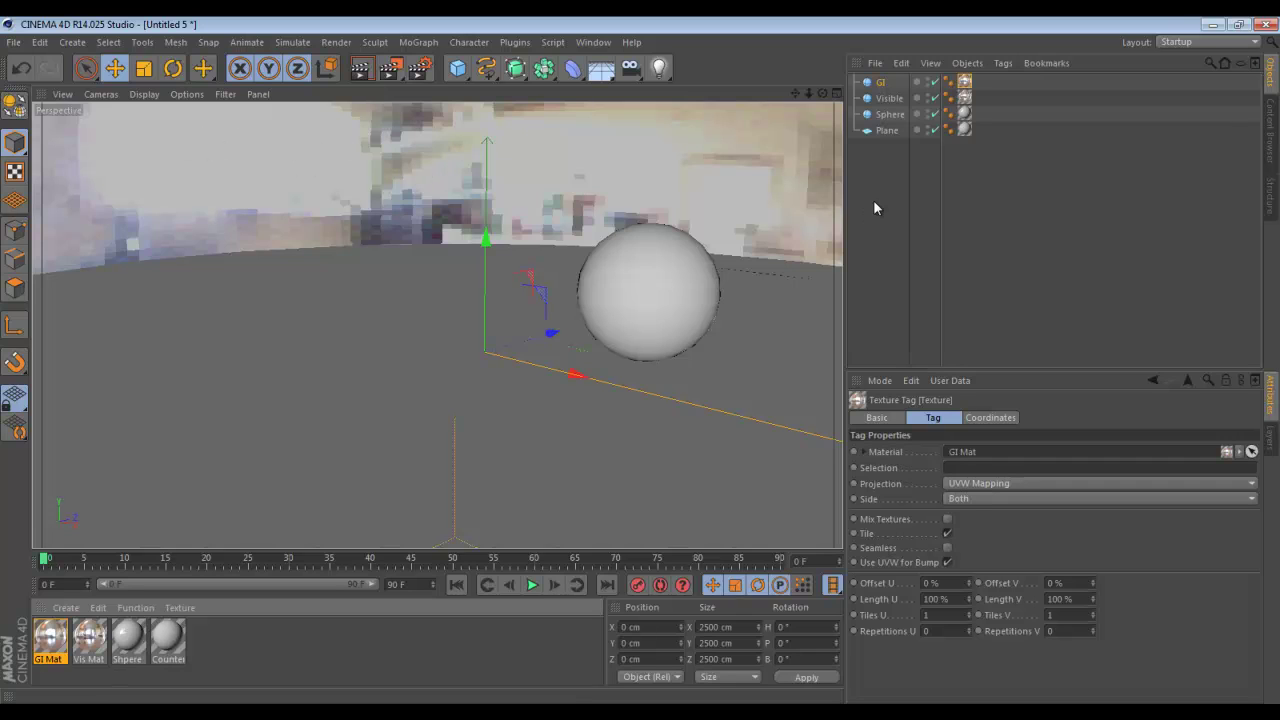
# - Add a Compositing tag to the GI sphere
pyautogui.click(1002, 63)
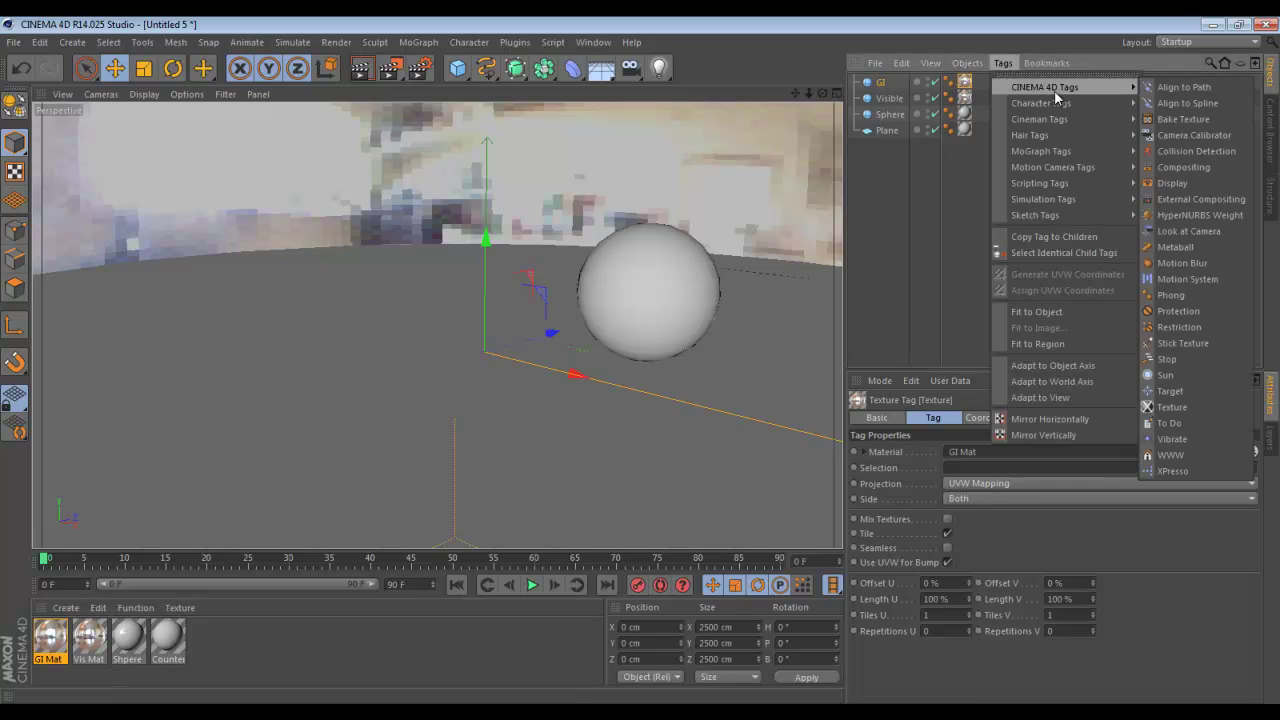
pyautogui.moveTo(974, 64)
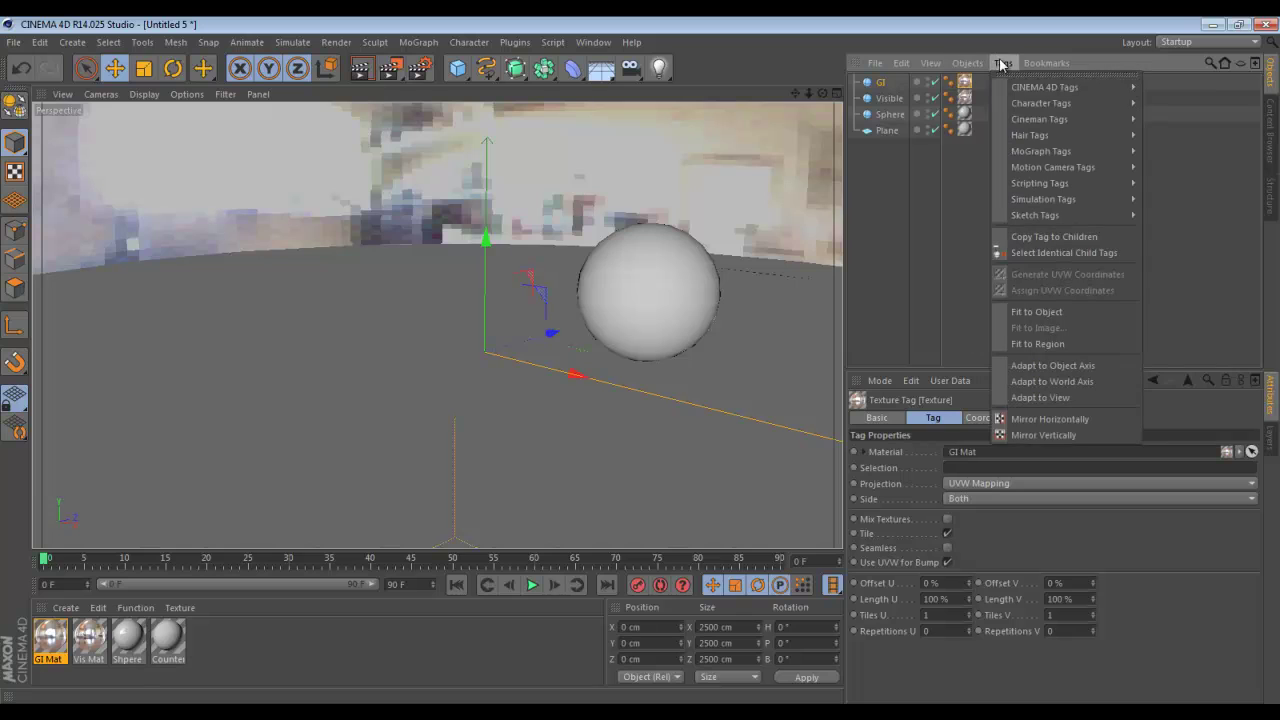
pyautogui.moveTo(1093, 88)
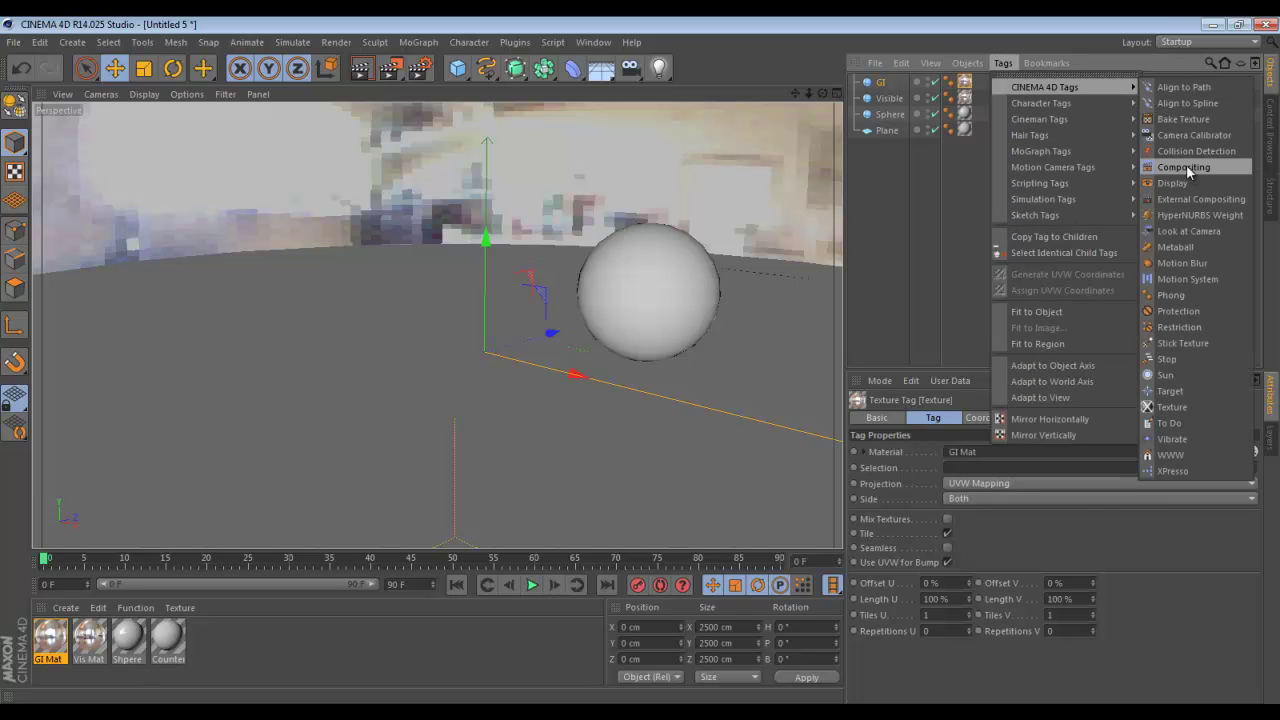
pyautogui.click(1186, 166)
# - Add a Compositing tag to the Visible sphere with Cast Shadows and Seen by AO disabled
pyautogui.click(884, 99)
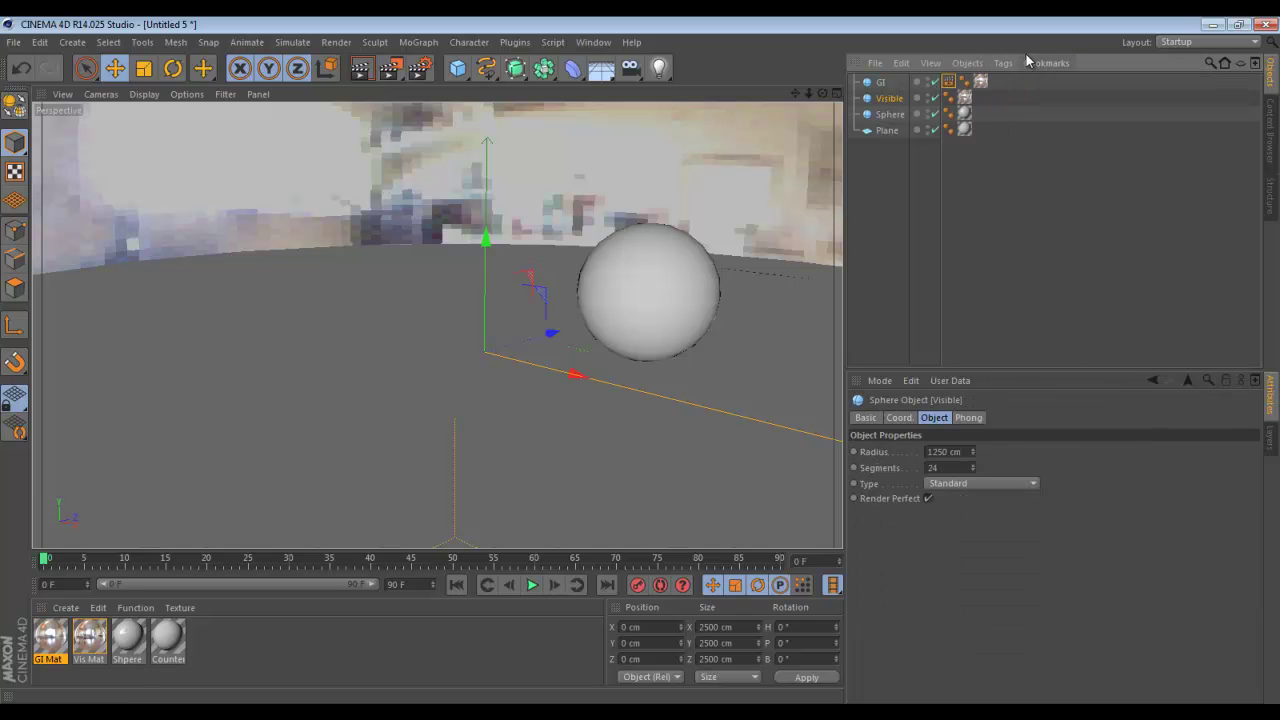
pyautogui.click(1003, 63)
pyautogui.moveTo(1049, 88)
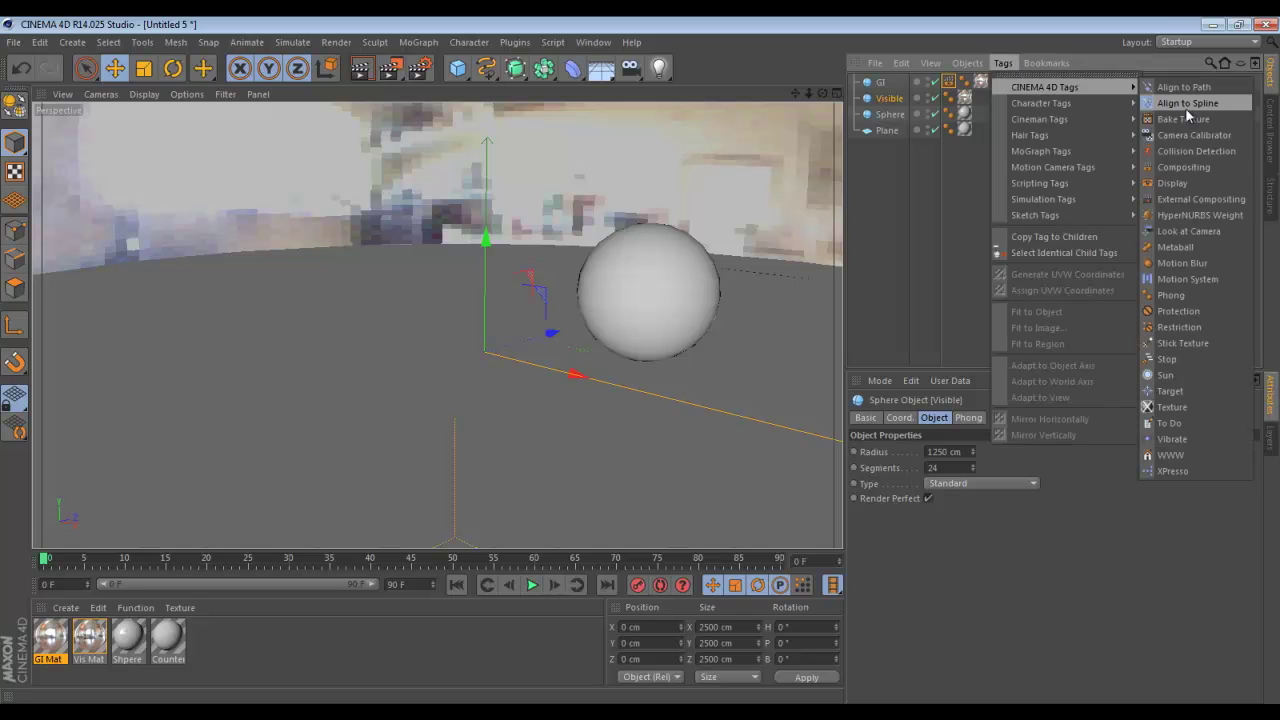
pyautogui.click(1193, 168)
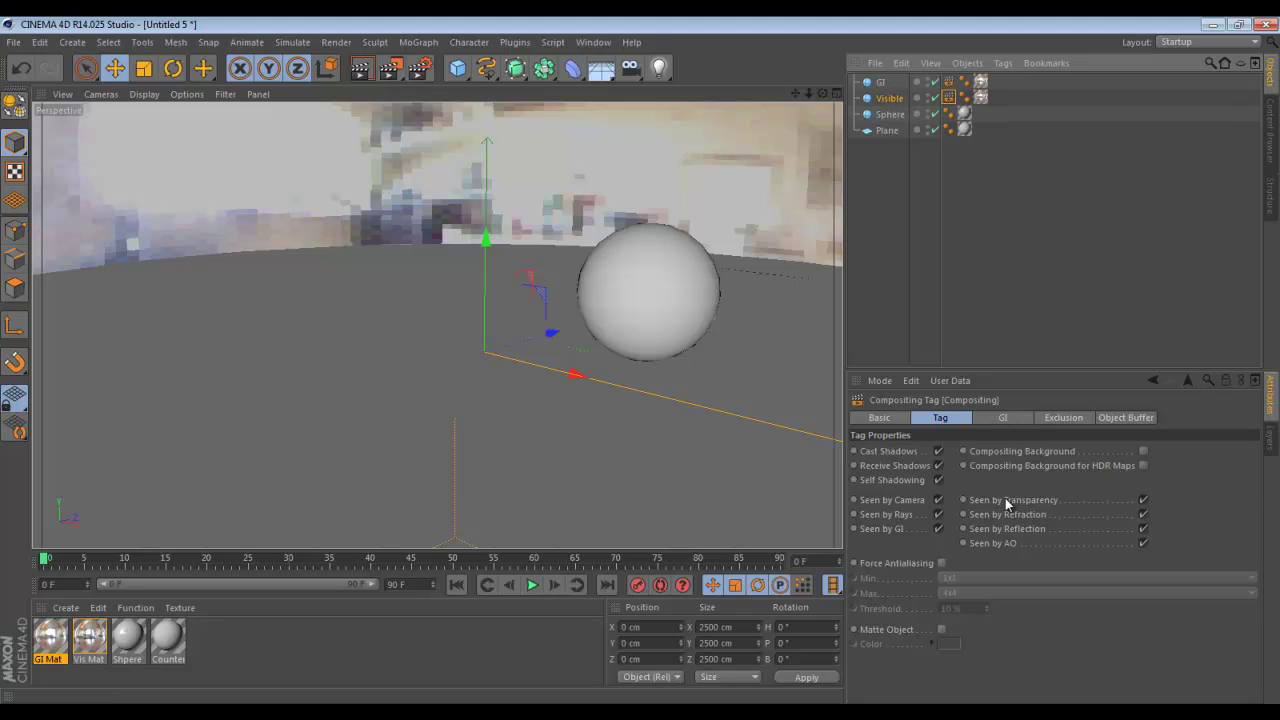
pyautogui.click(938, 452)
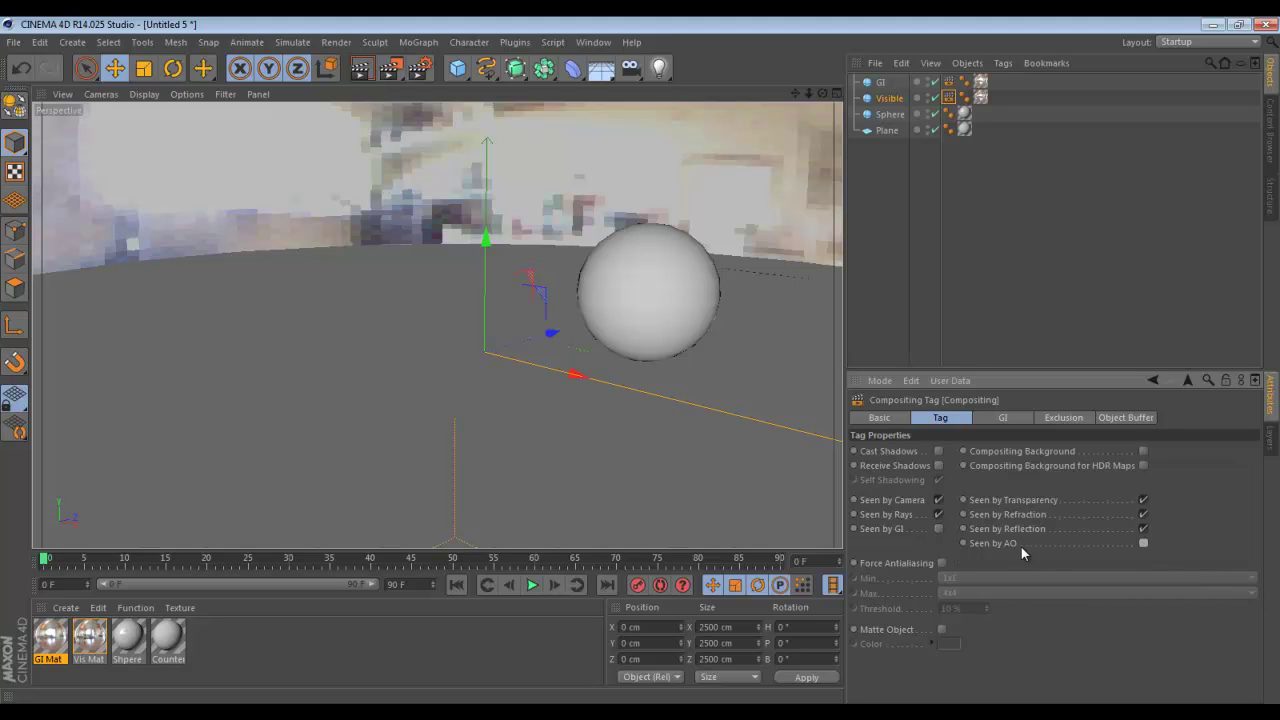
pyautogui.click(1143, 514)
# - Turn off Cast Shadows, Receive Shadows, Seen by Camera and Seen by Rays in GI's Compositing tag
pyautogui.click(880, 84)
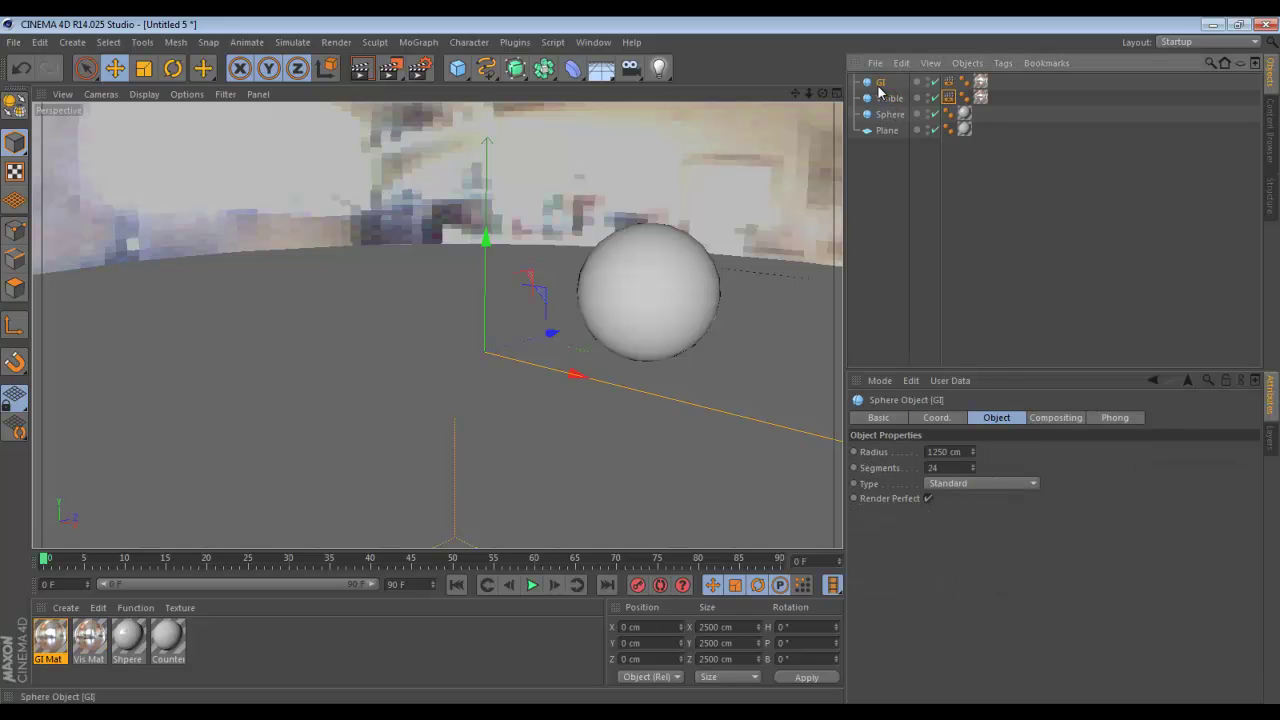
pyautogui.click(949, 82)
pyautogui.click(938, 451)
pyautogui.click(938, 465)
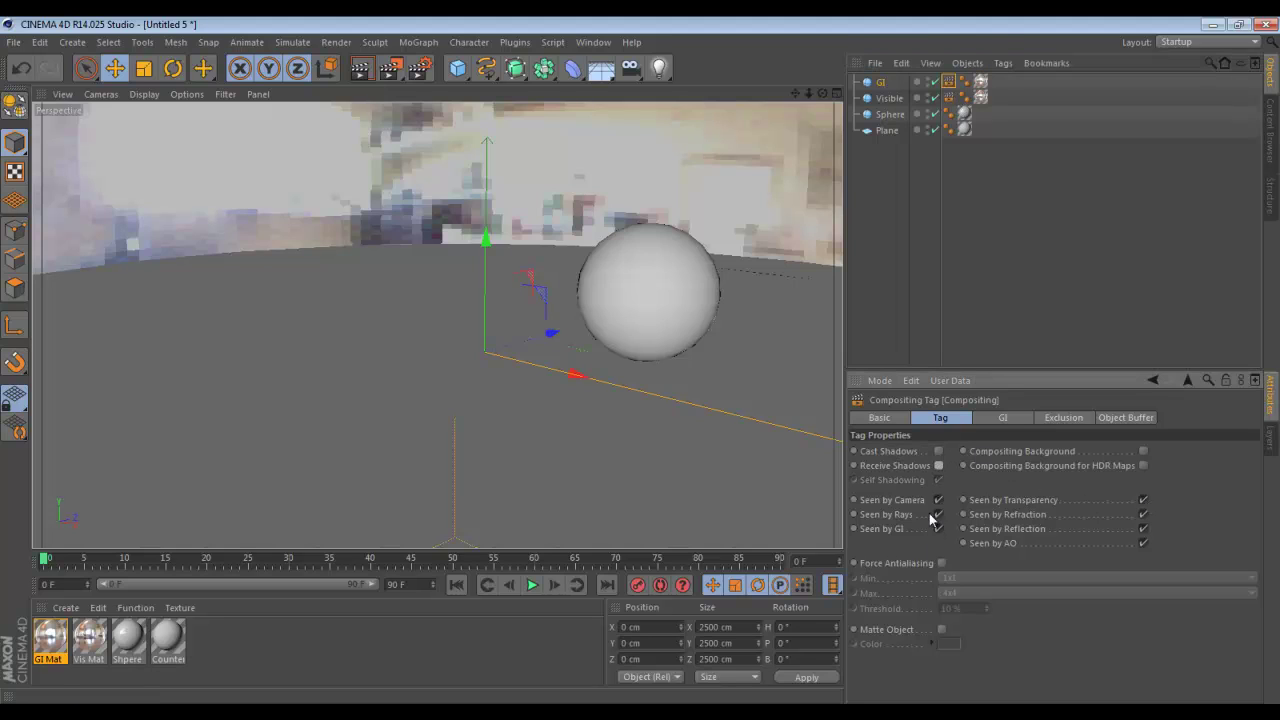
pyautogui.click(938, 499)
pyautogui.click(938, 514)
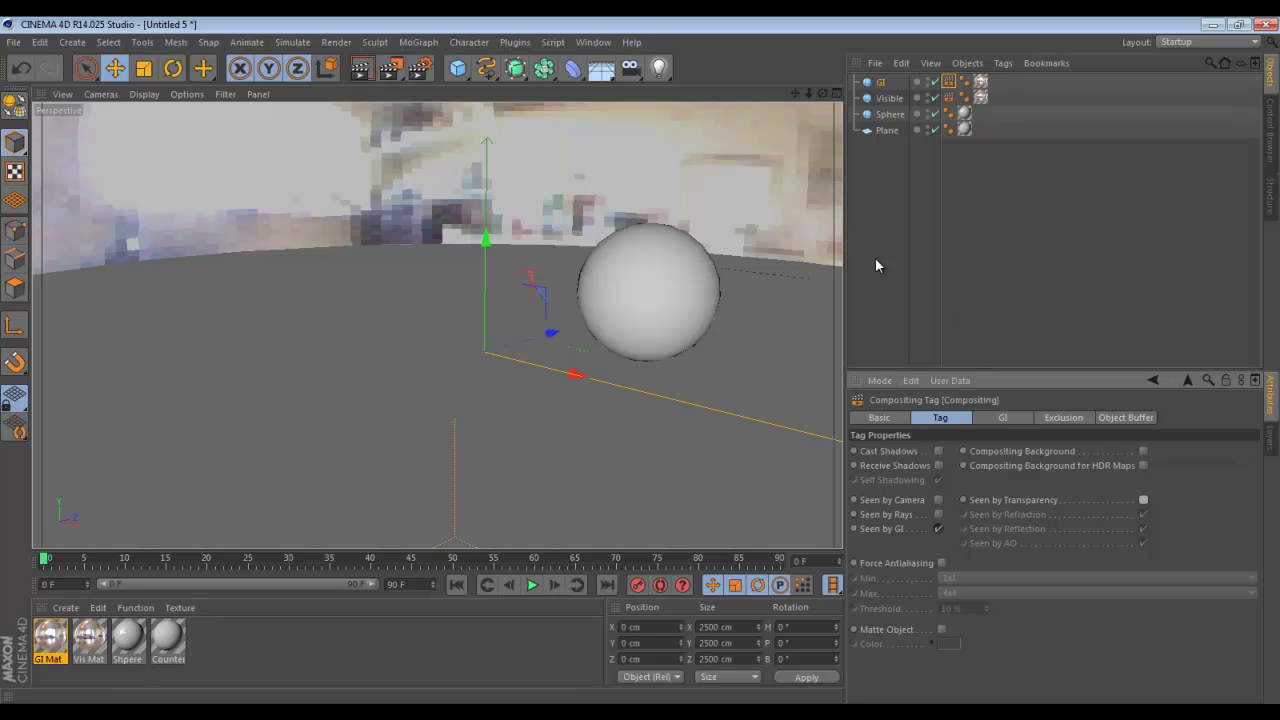
pyautogui.click(419, 67)
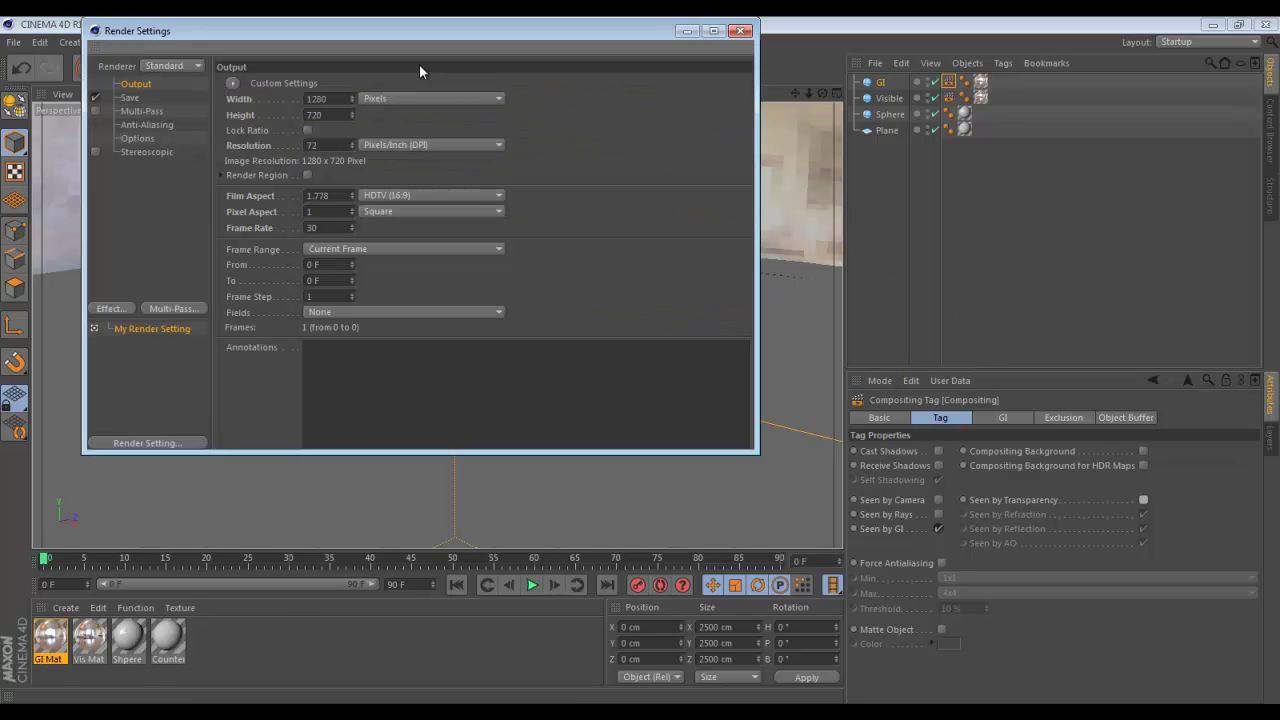
# - Add the Global Illumination render effect in IR + QMC (Still Image) mode, then close Render Settings
pyautogui.click(112, 308)
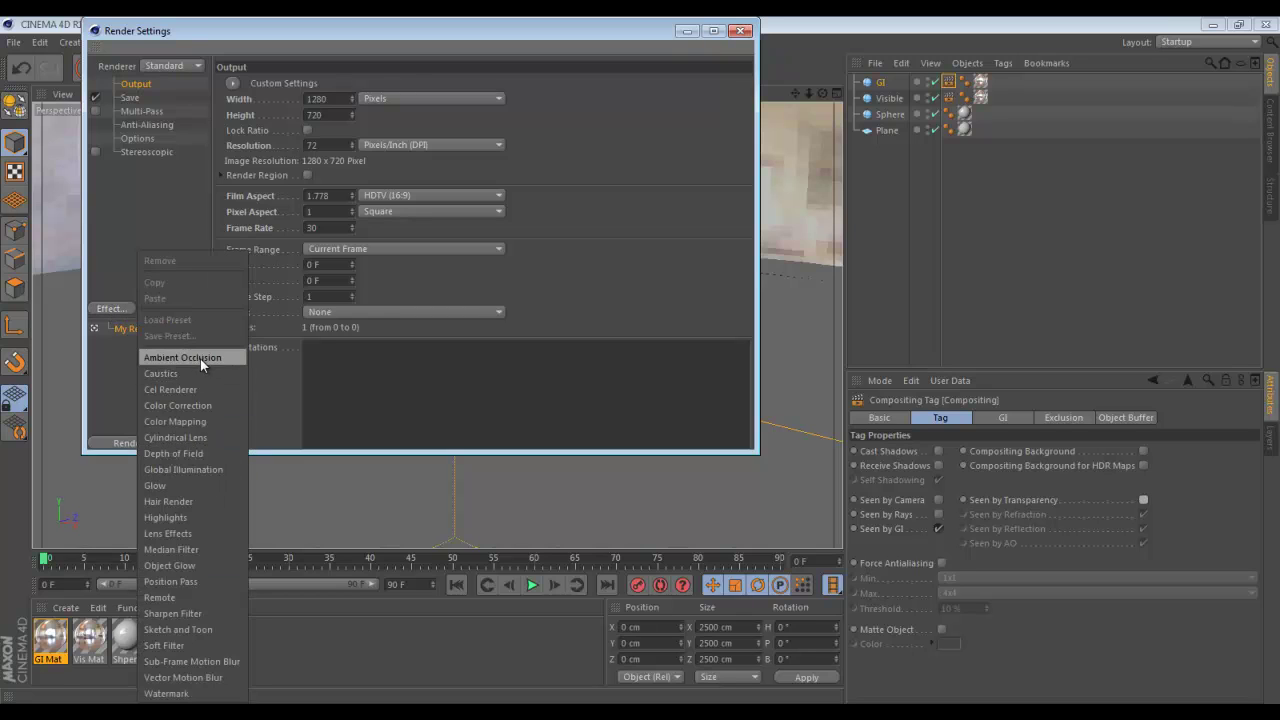
pyautogui.click(199, 471)
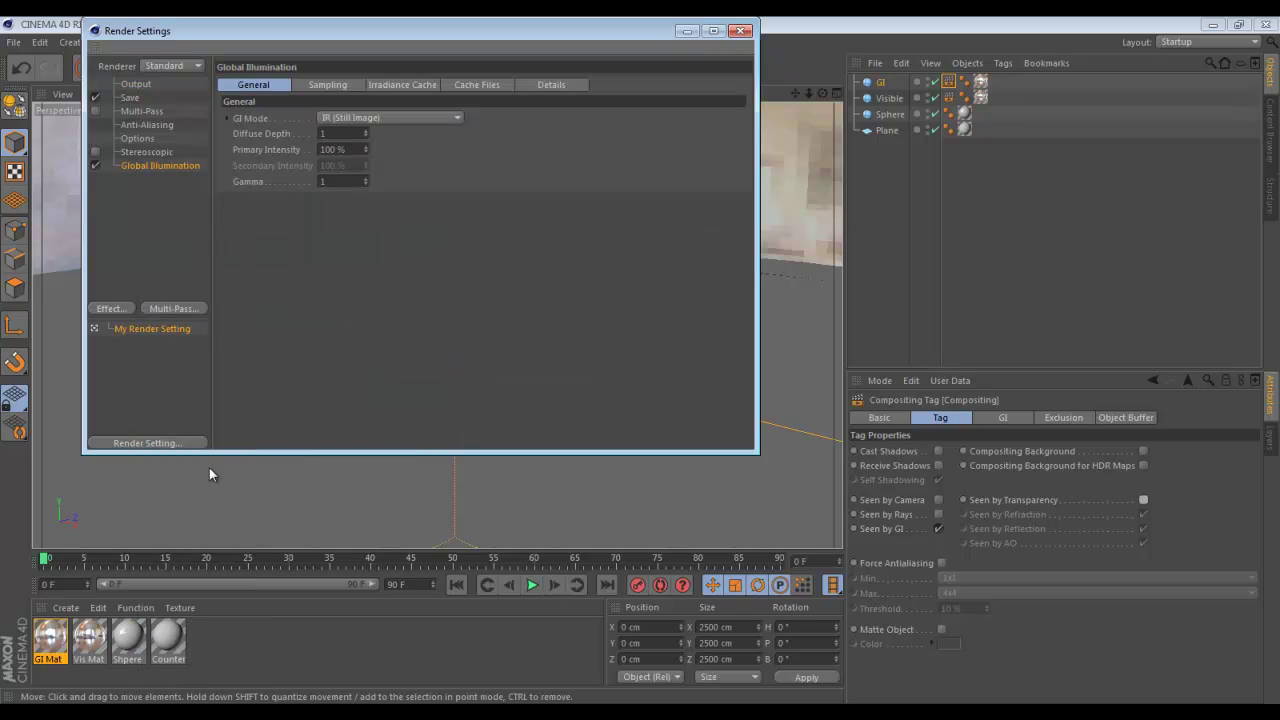
pyautogui.click(227, 118)
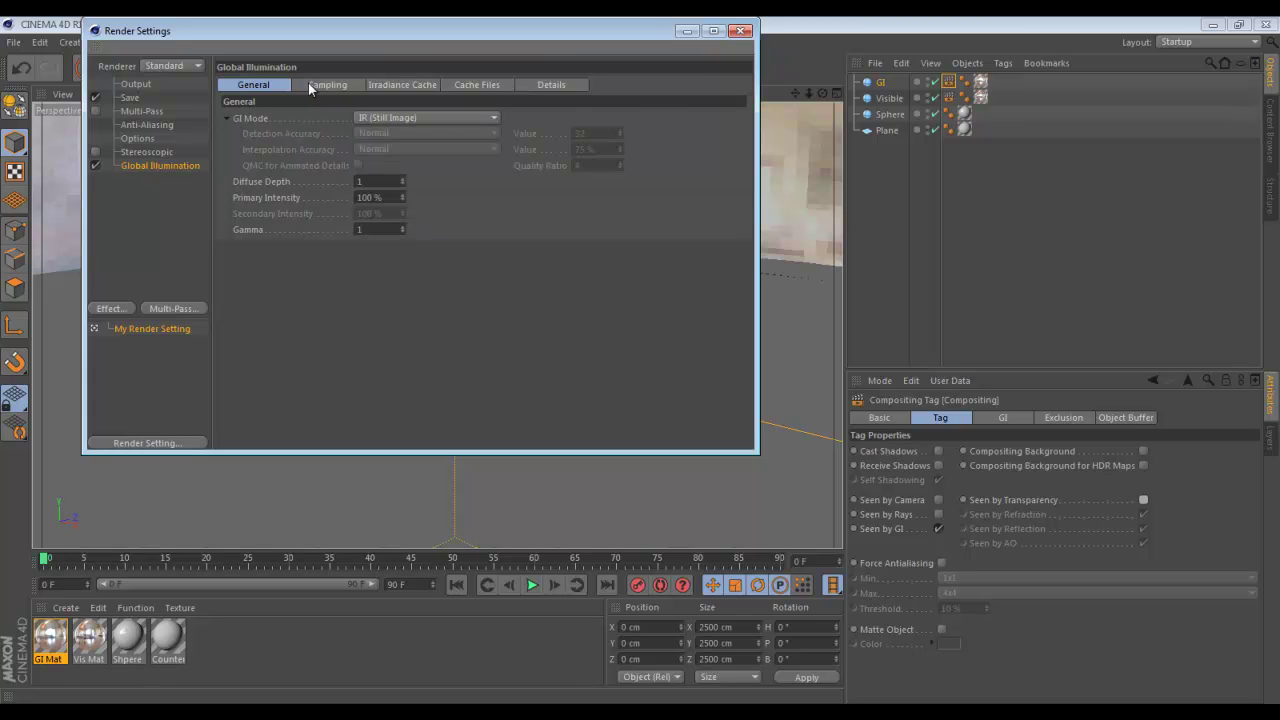
pyautogui.click(416, 120)
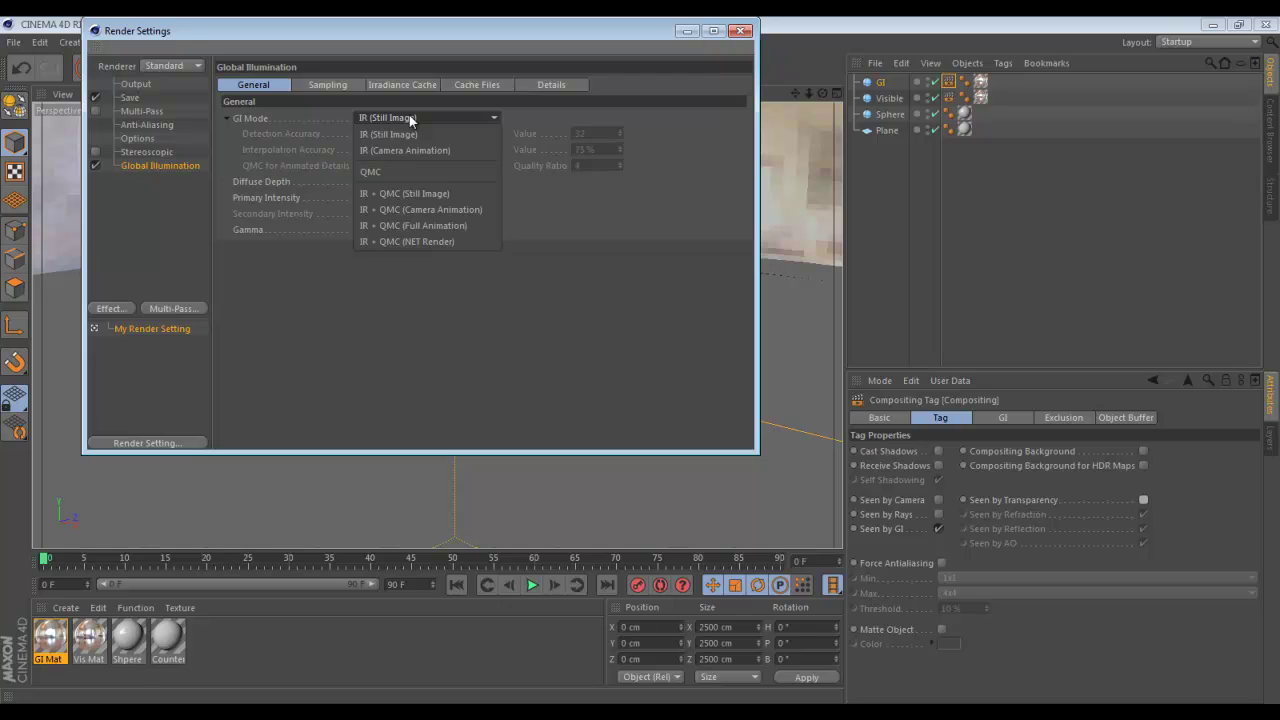
pyautogui.click(415, 195)
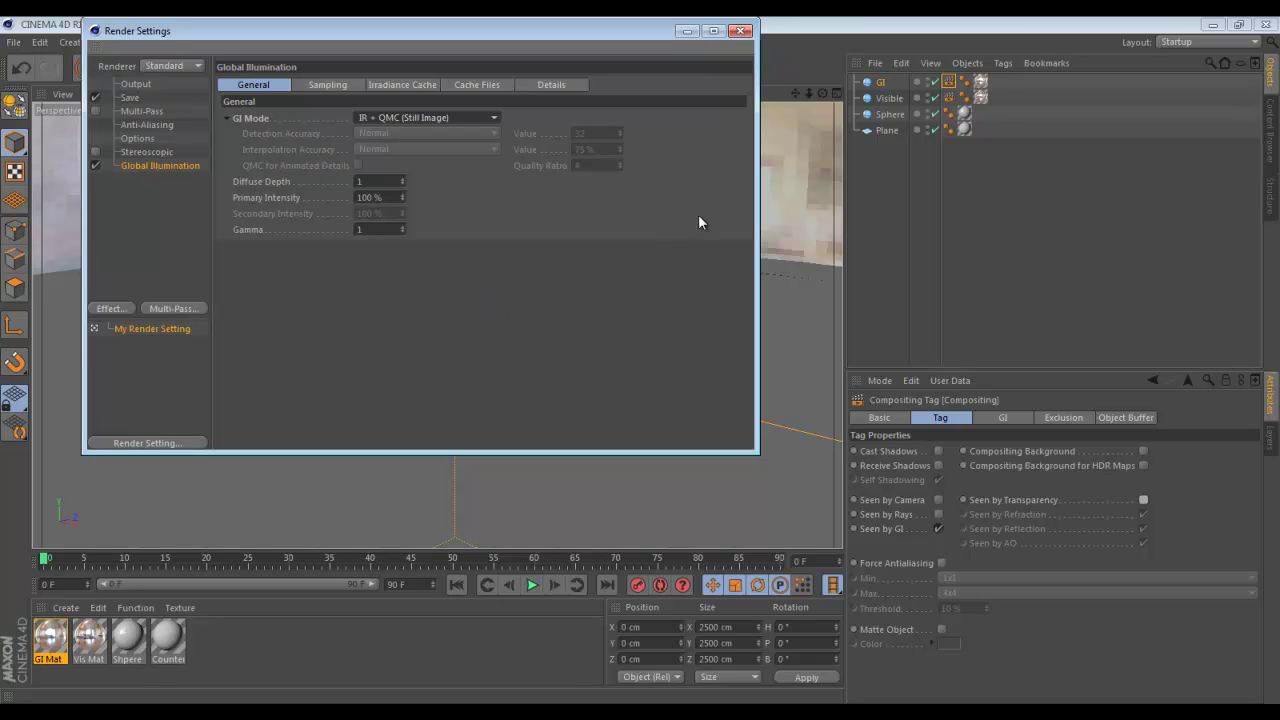
pyautogui.click(741, 30)
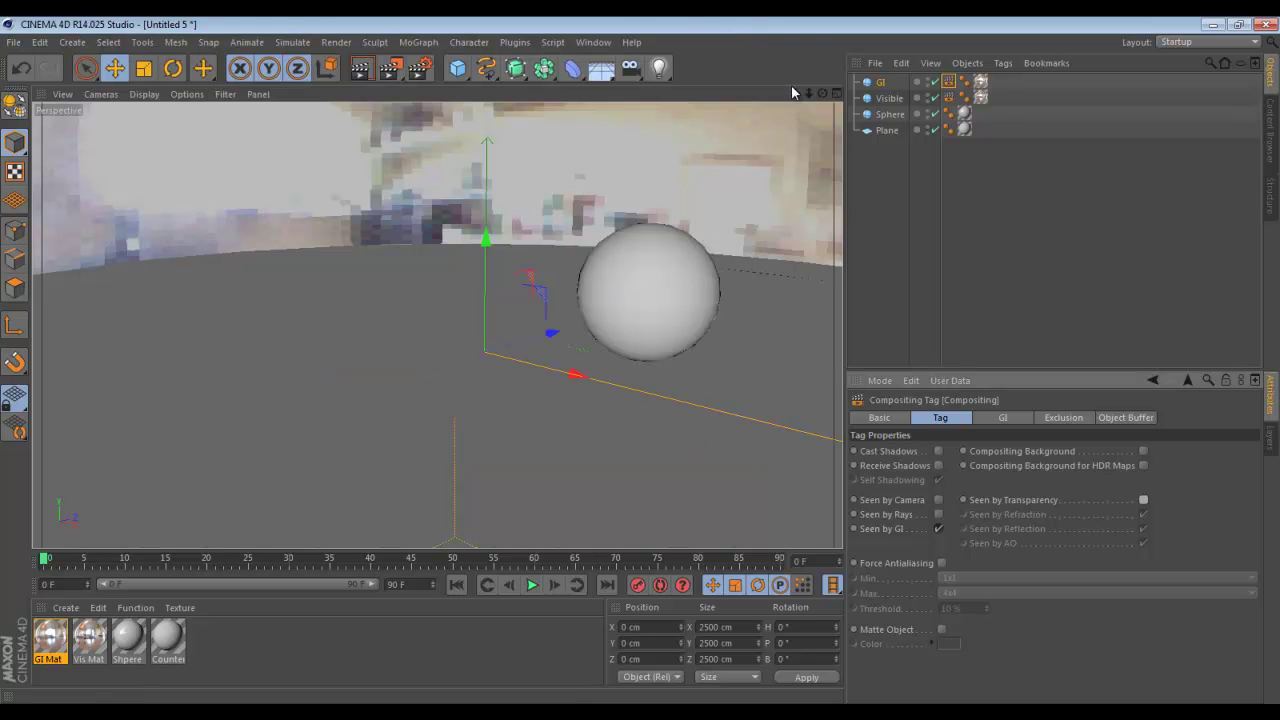
# - Add a MoText object and move and rotate it to the left of the ball
pyautogui.keyDown('alt'); pyautogui.moveTo(639, 360); pyautogui.dragTo(641, 369); pyautogui.keyUp('alt')
pyautogui.click(420, 42)
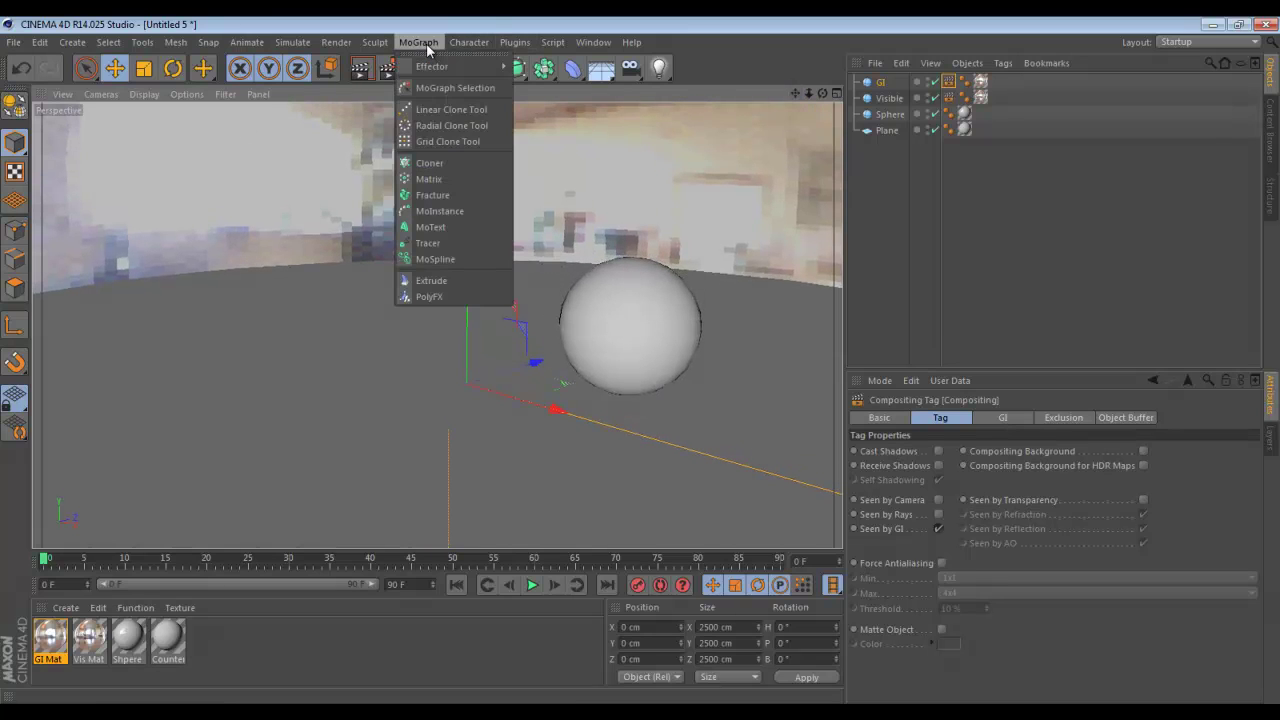
pyautogui.click(452, 227)
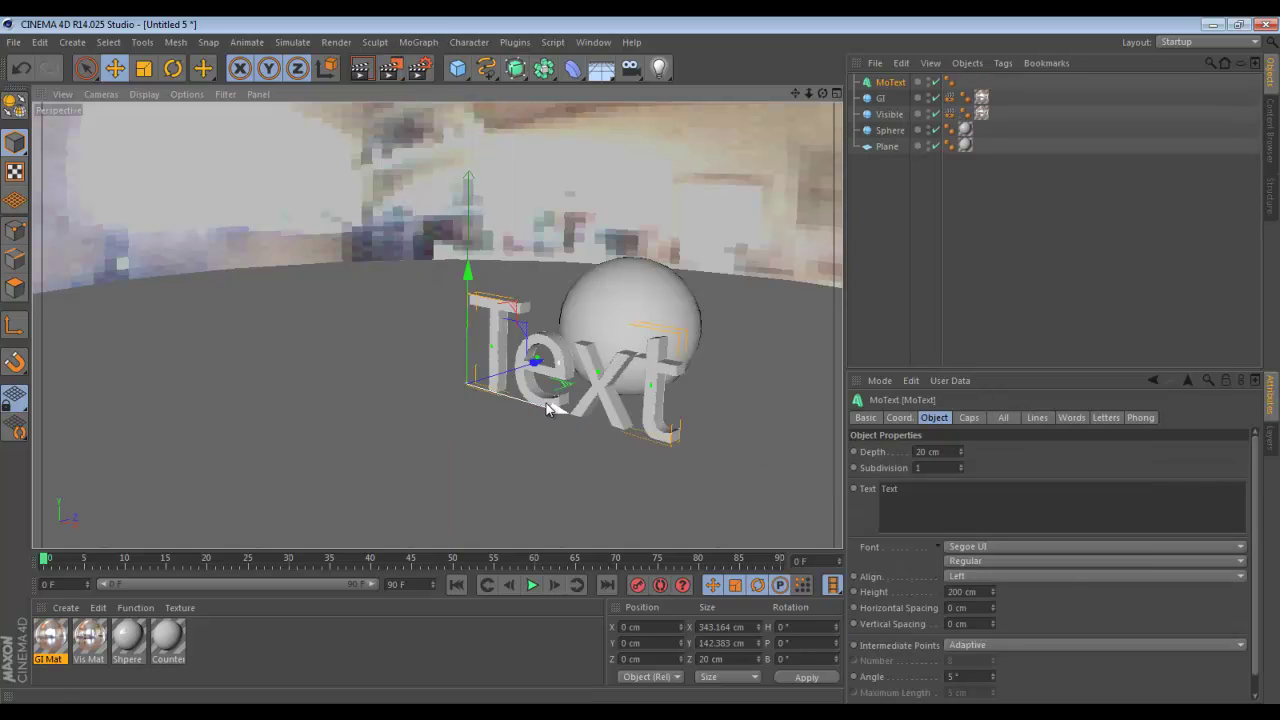
pyautogui.moveTo(548, 410); pyautogui.dragTo(312, 338)
pyautogui.press('r')
pyautogui.press('e')
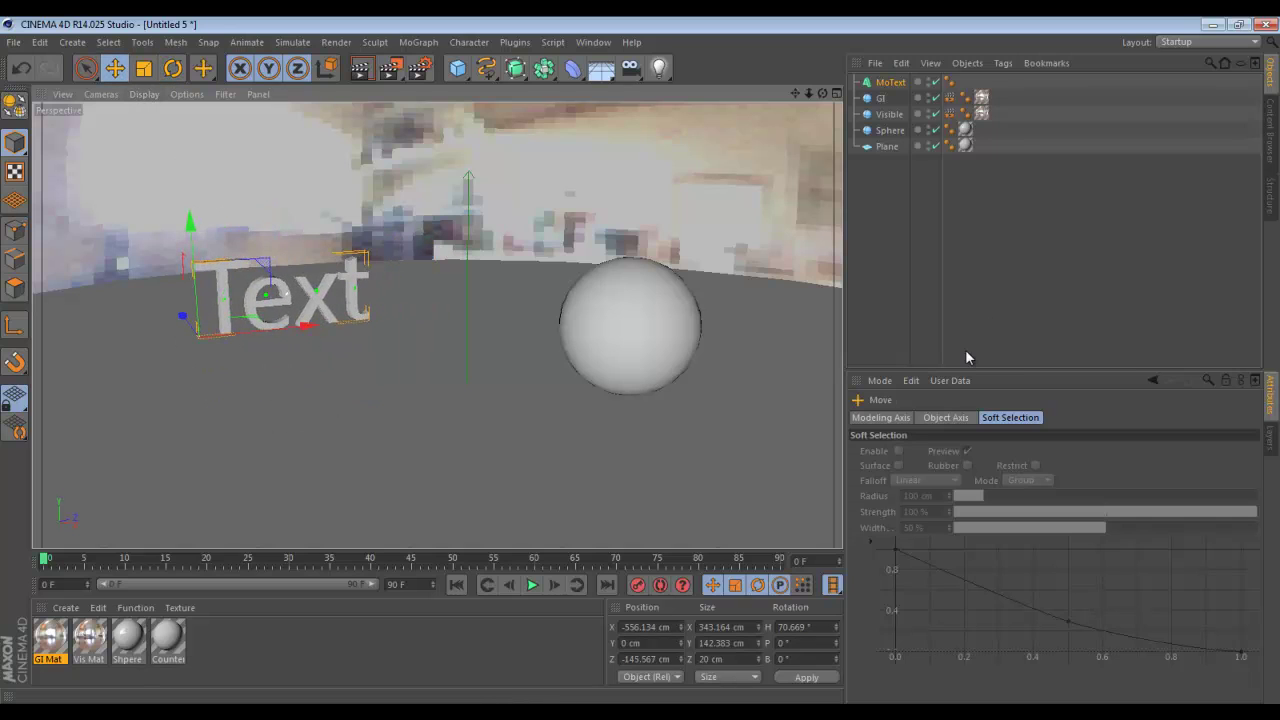
# - Change the MoText string from 'Text' to 'Global Illumination'
pyautogui.click(888, 85)
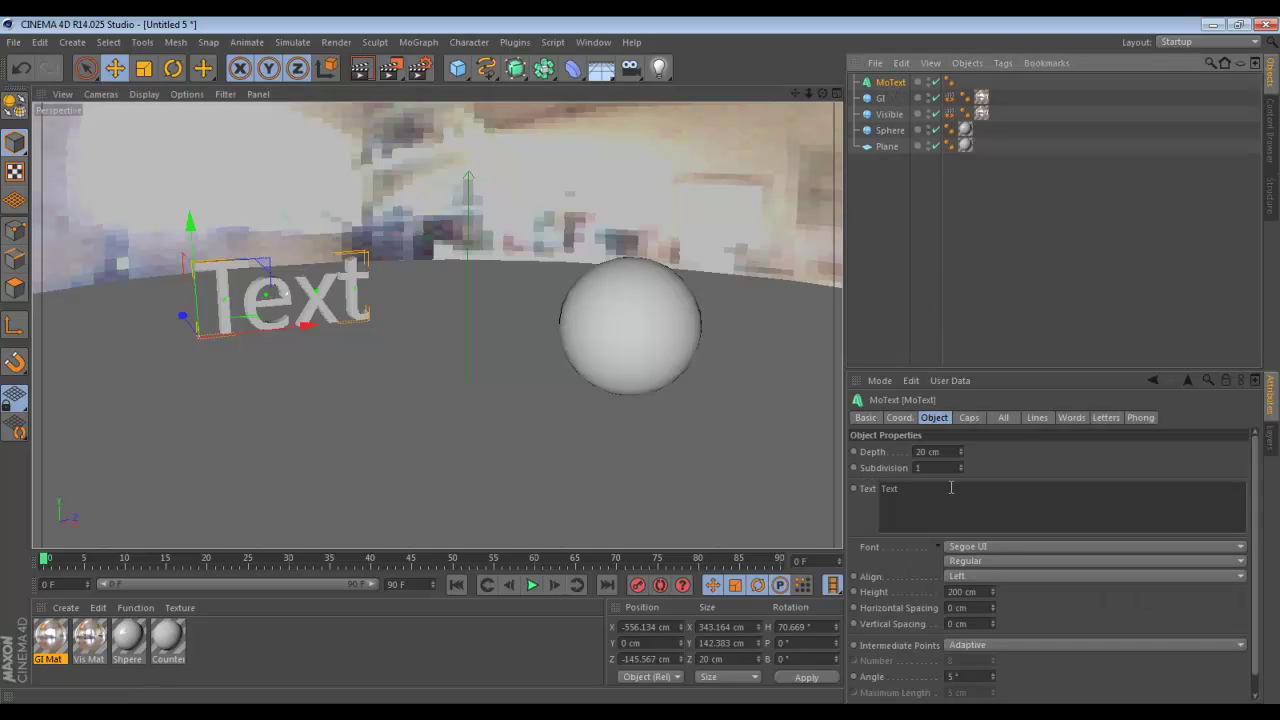
pyautogui.doubleClick(889, 488)
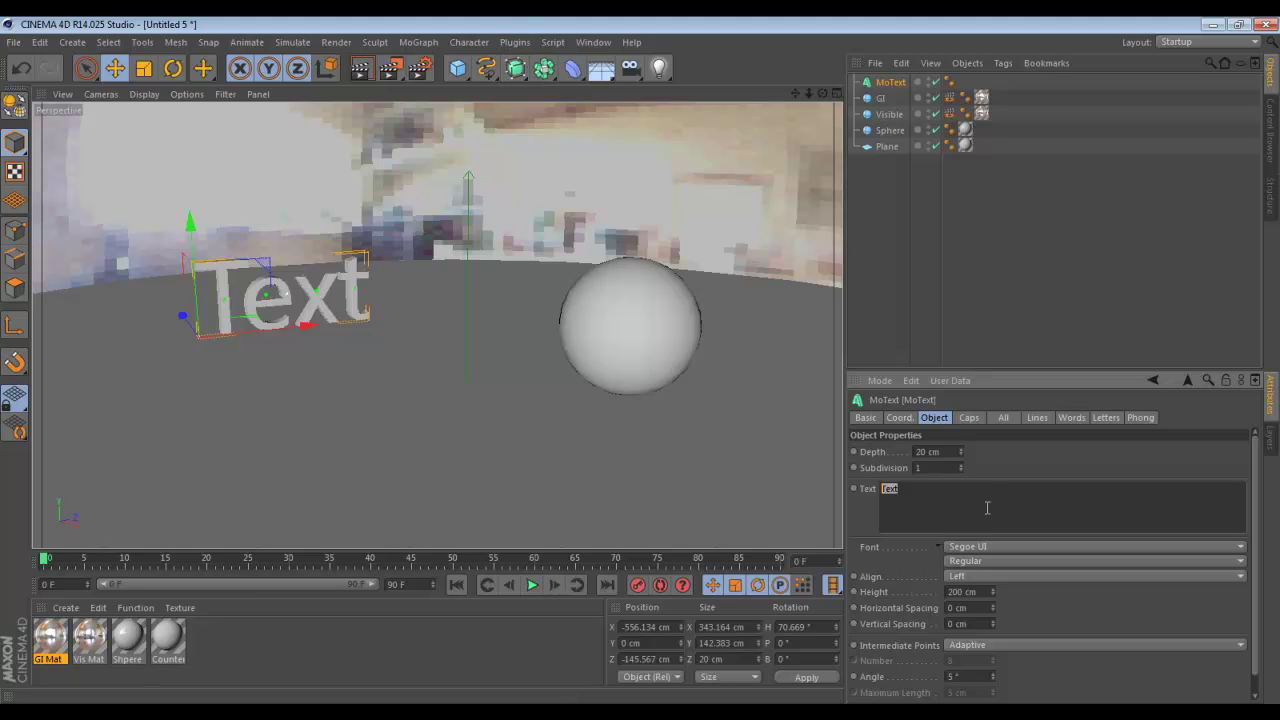
pyautogui.write('Global Illumination')
# - Move the Global Illumination text further to the left
pyautogui.click(1100, 214)
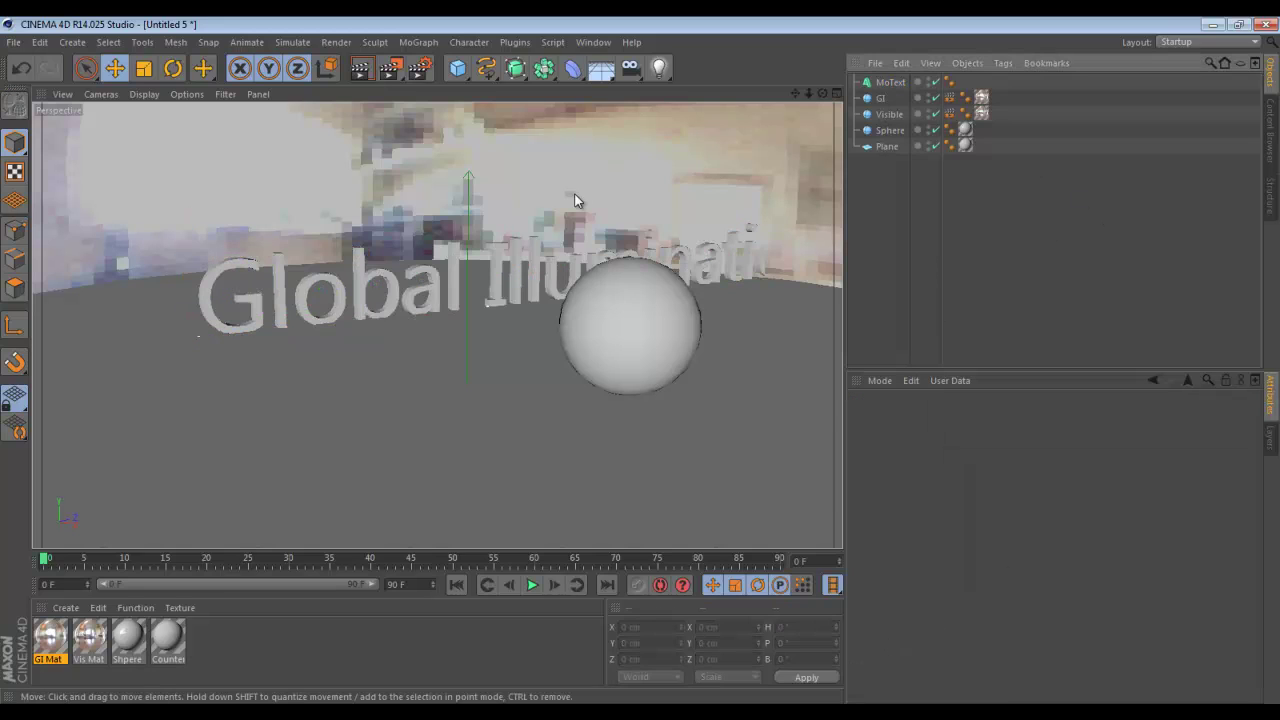
pyautogui.click(434, 281)
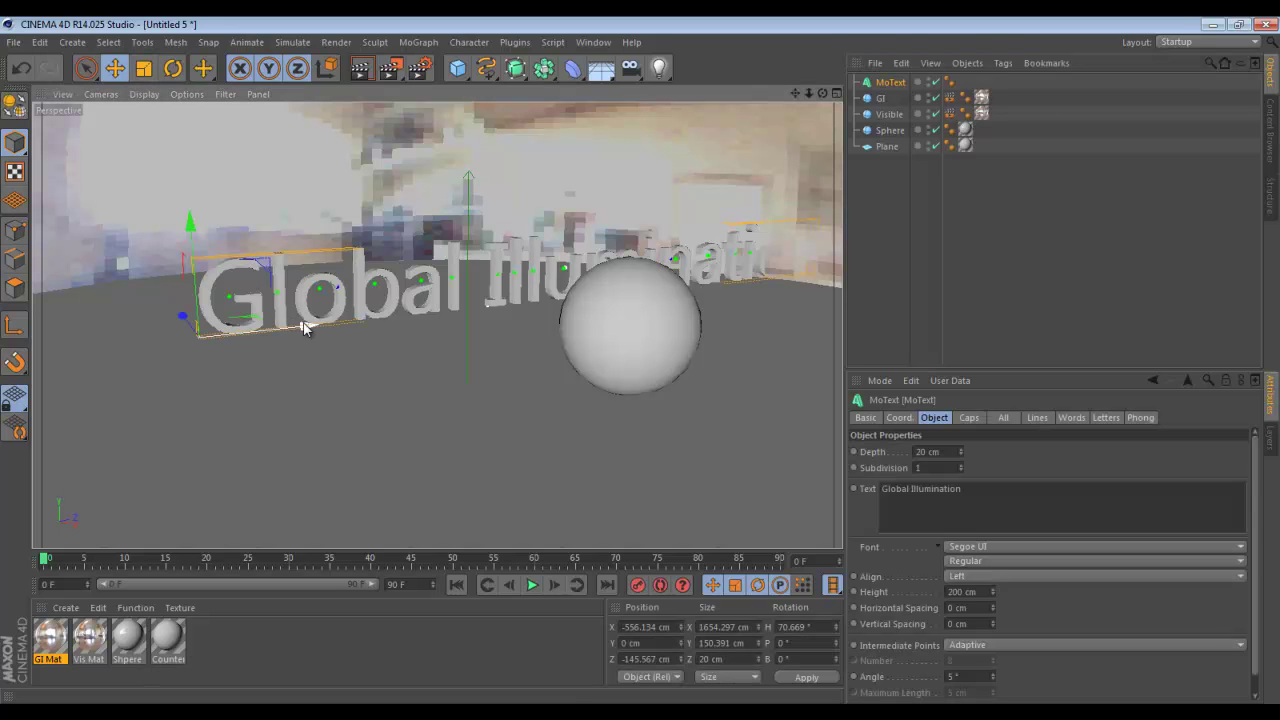
pyautogui.moveTo(303, 328); pyautogui.dragTo(173, 343)
# - Shift the ball right and toward the camera, reframe the view, and select the GI sphere
pyautogui.click(645, 345)
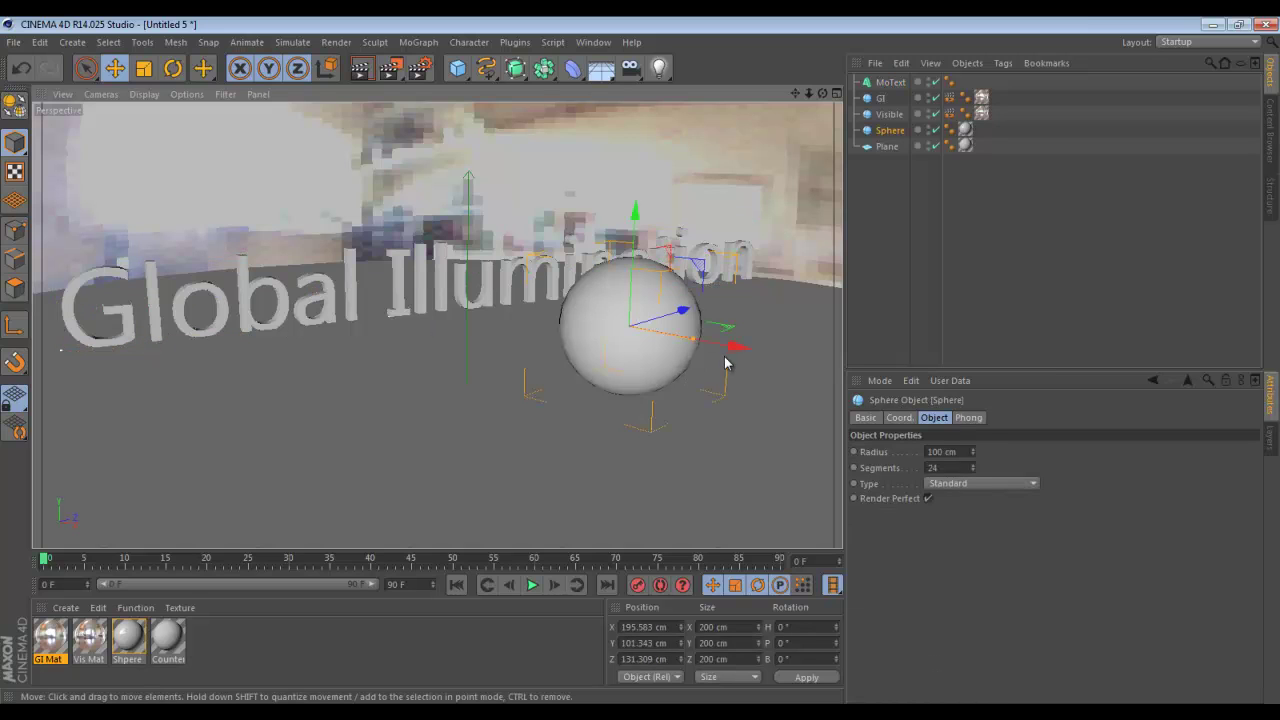
pyautogui.moveTo(729, 346); pyautogui.dragTo(800, 393)
pyautogui.moveTo(748, 322); pyautogui.dragTo(806, 390)
pyautogui.moveTo(757, 346); pyautogui.dragTo(736, 358)
pyautogui.moveTo(809, 93); pyautogui.dragTo(641, 363)
pyautogui.moveTo(809, 93); pyautogui.dragTo(639, 361)
pyautogui.moveTo(811, 95)
pyautogui.mouseDown()
pyautogui.moveTo(640, 351)
pyautogui.moveTo(642, 373)
pyautogui.moveTo(632, 239)
pyautogui.moveTo(641, 352)
pyautogui.mouseUp()
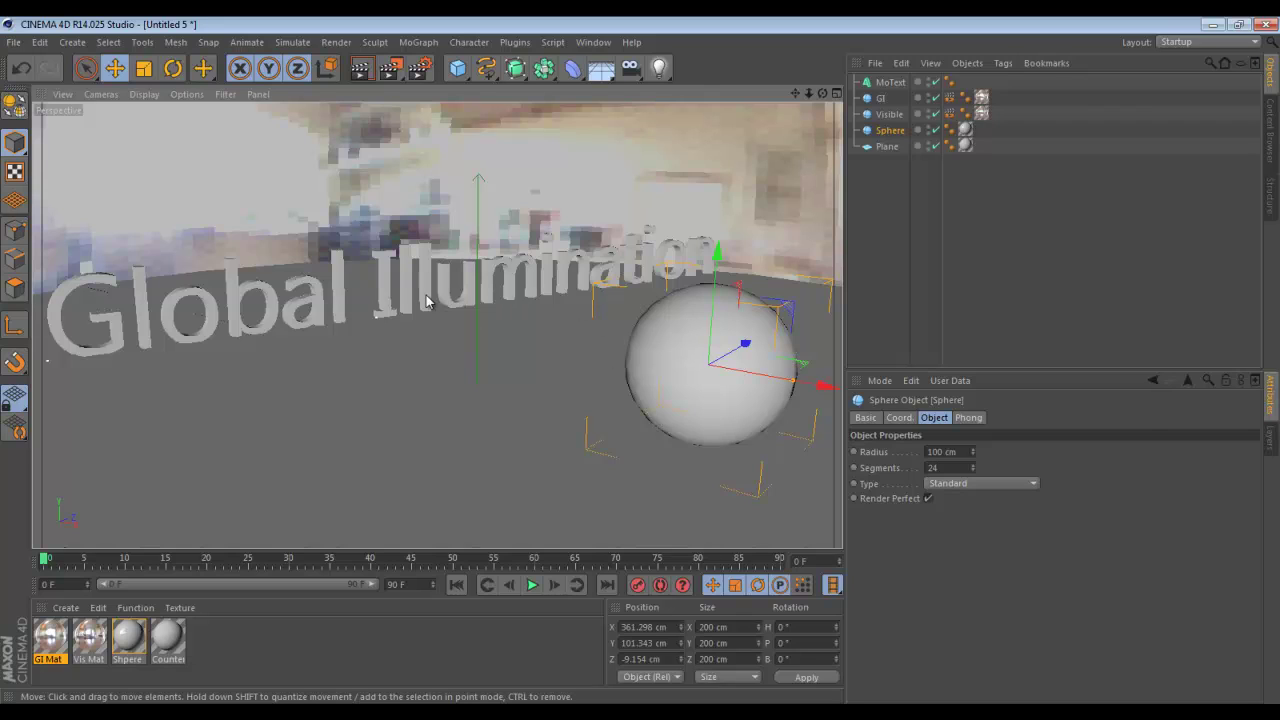
pyautogui.click(357, 316)
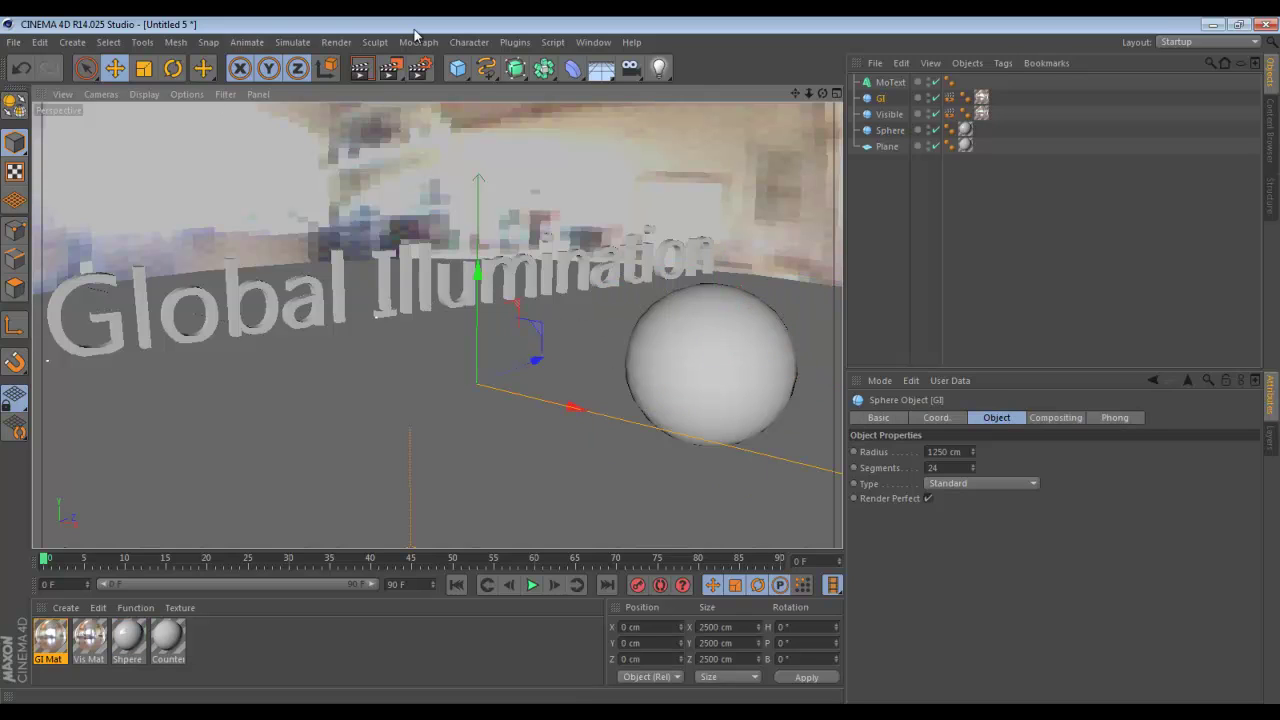
# - Render the active viewport to preview the GI-lit ball and text
pyautogui.click(392, 70)
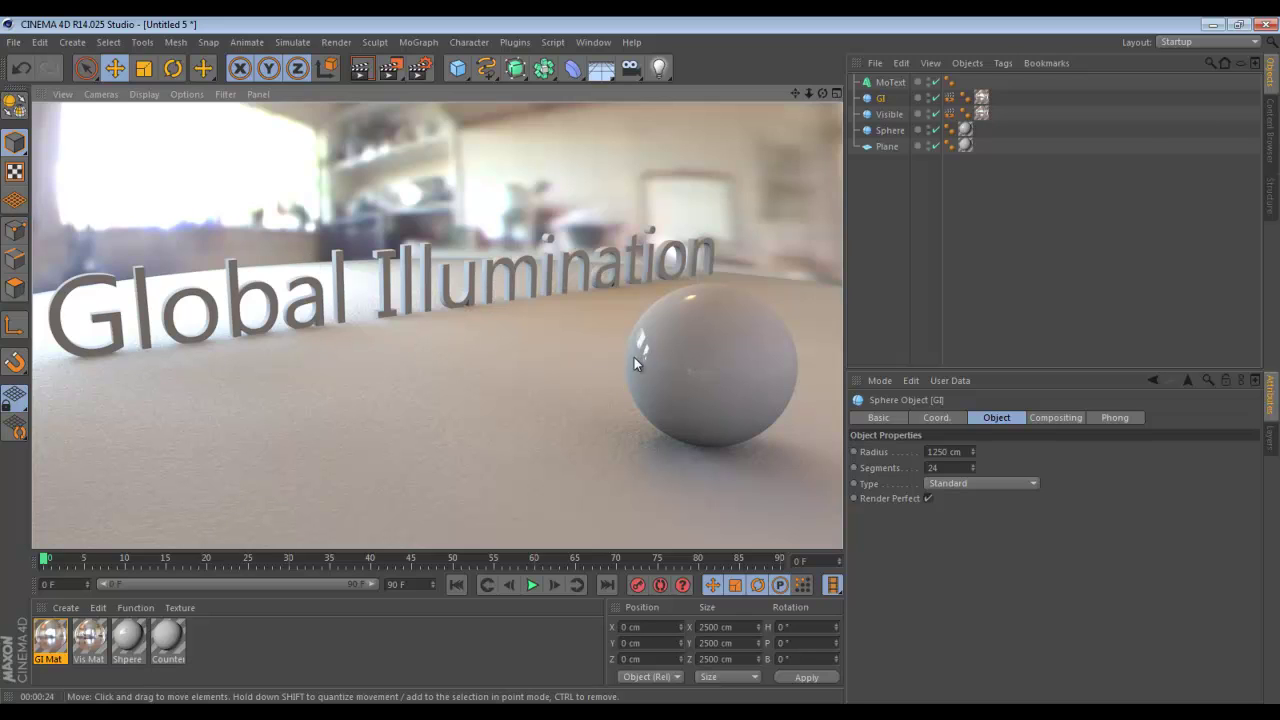
# - Turn off Linear Workflow in the Project Settings
pyautogui.click(39, 43)
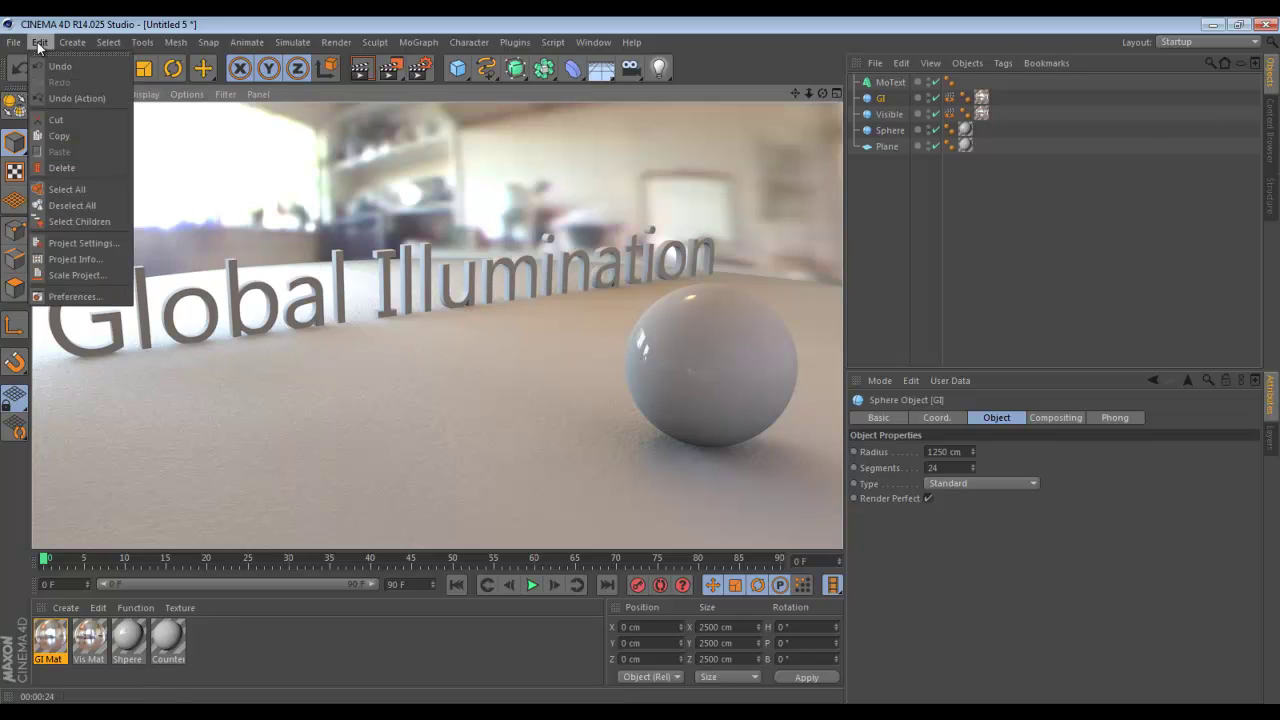
pyautogui.click(78, 243)
pyautogui.scroll(-1, 1107, 662)
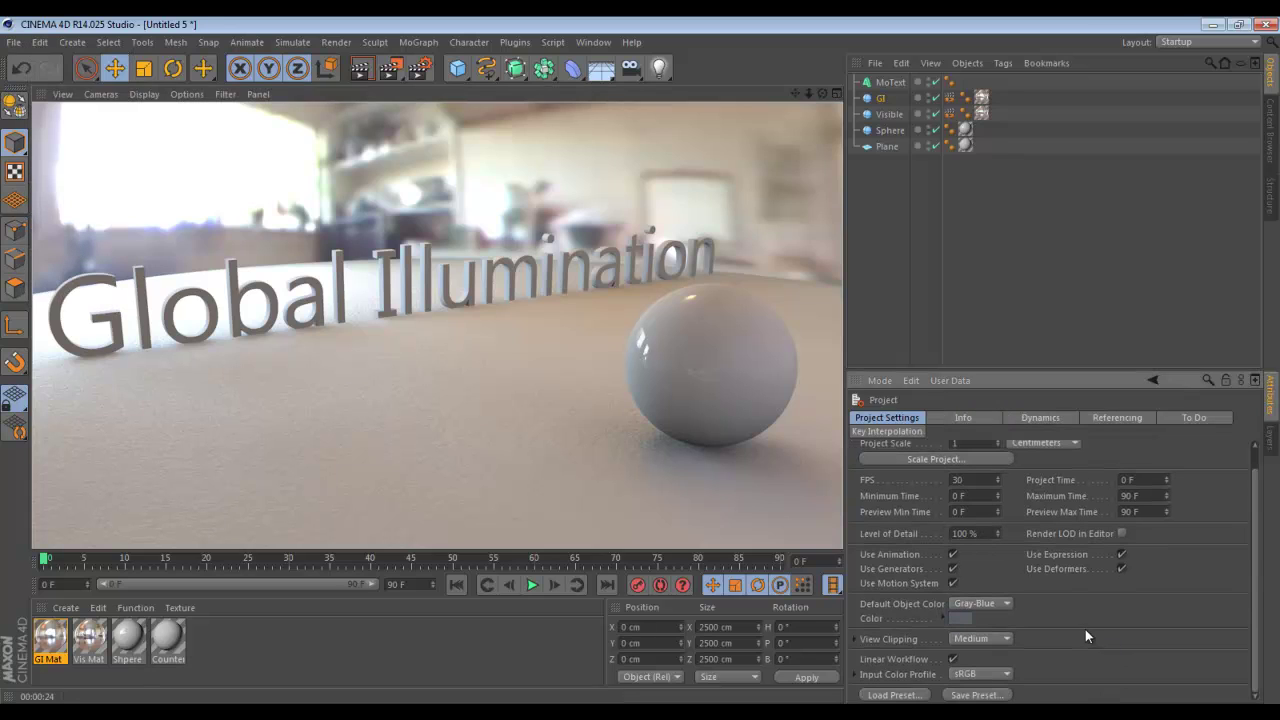
pyautogui.click(952, 659)
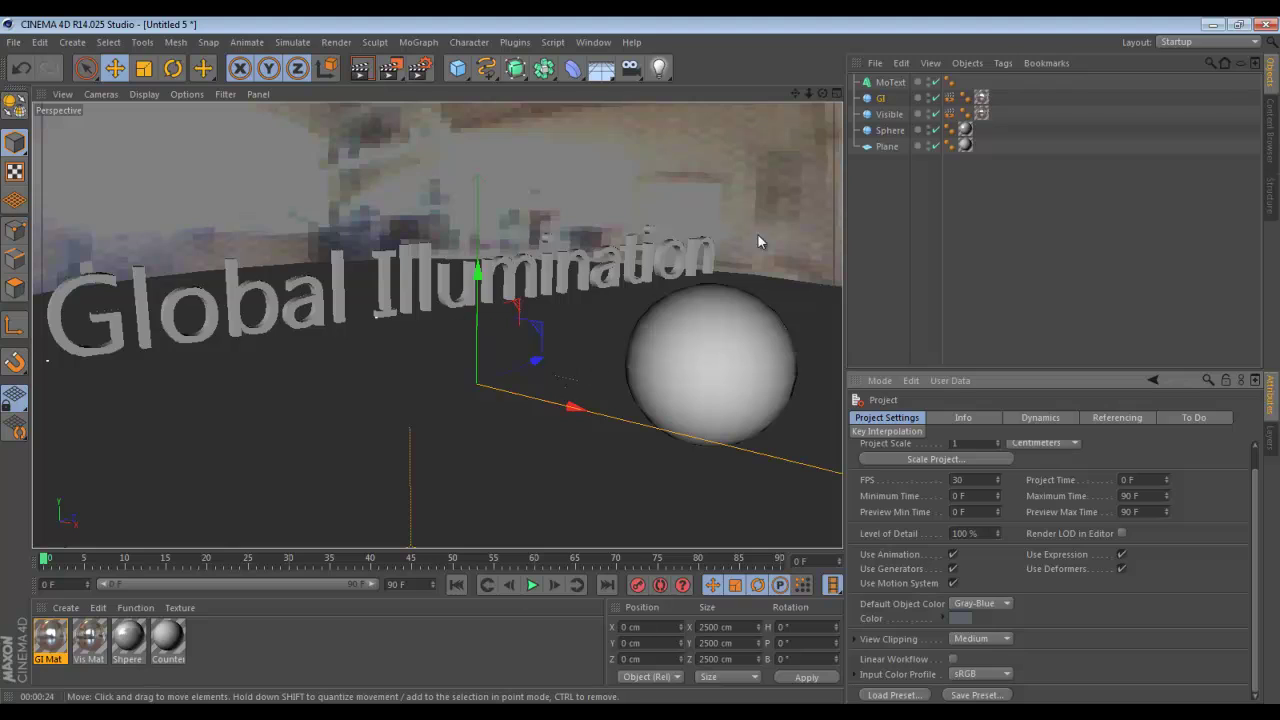
# - Set the Global Illumination MoText font to Arial
pyautogui.click(890, 82)
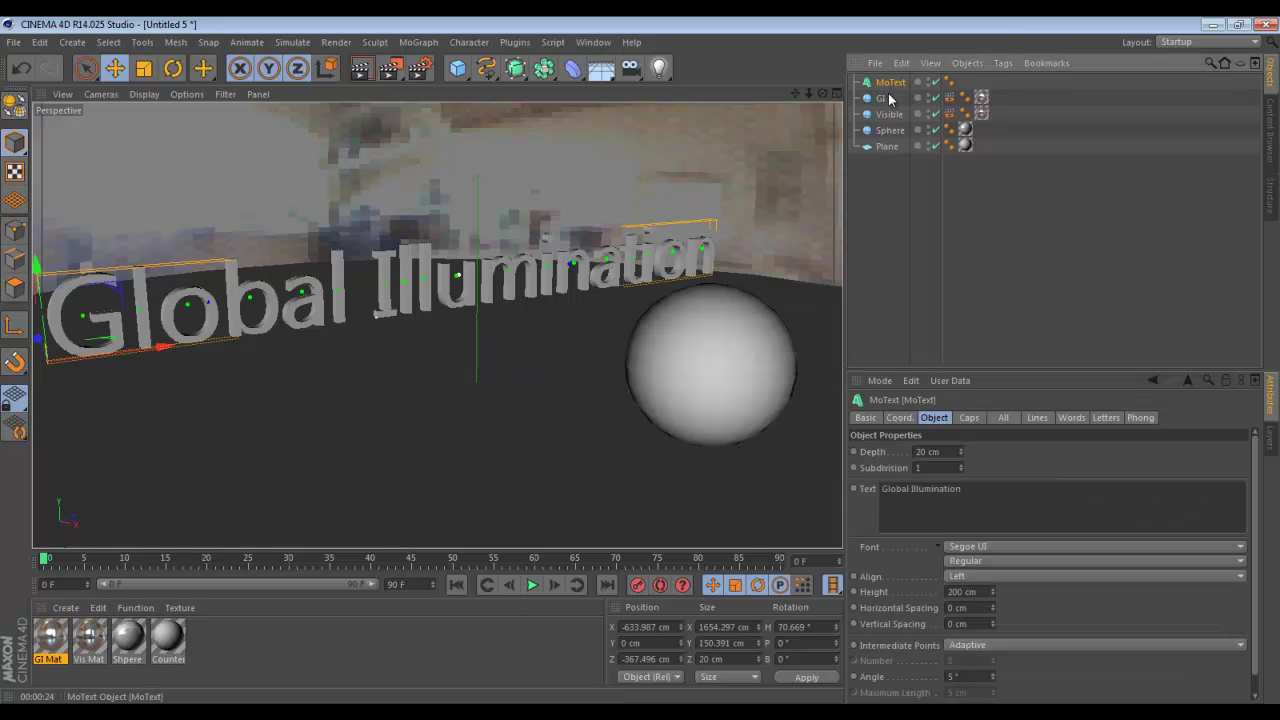
pyautogui.tripleClick(972, 487)
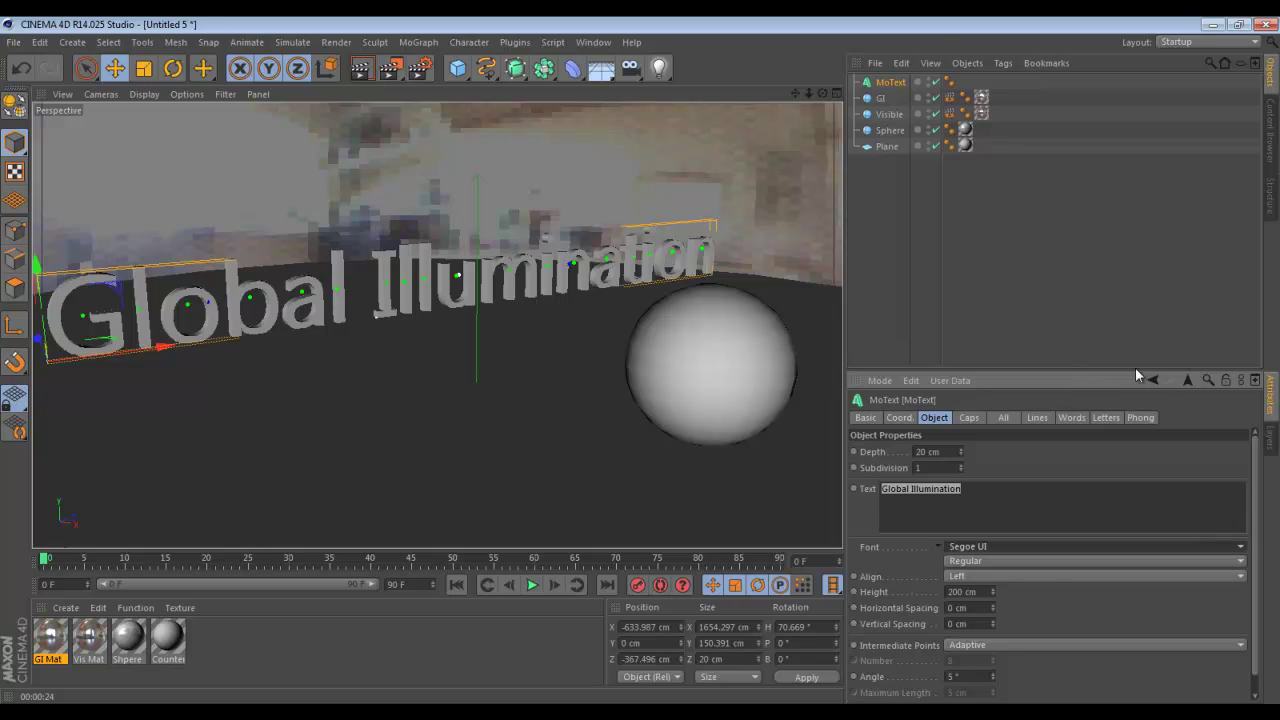
pyautogui.click(1100, 546)
pyautogui.scroll(10, 1181, 283)
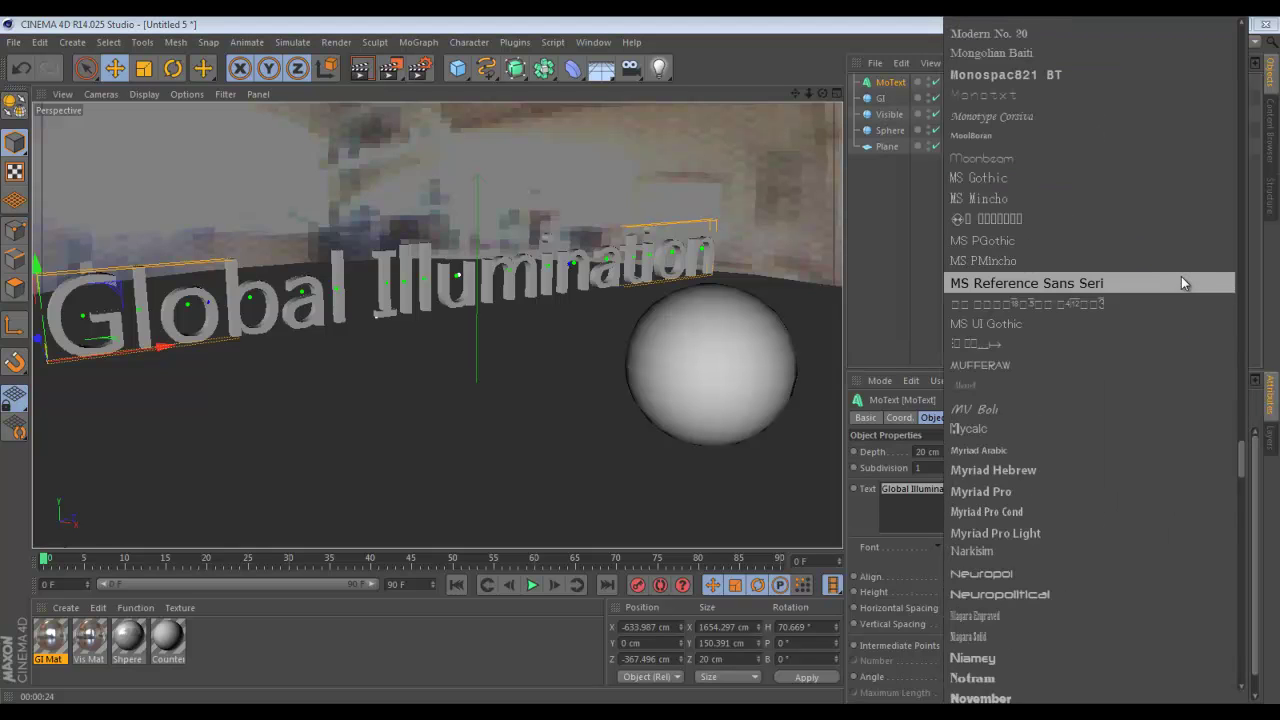
pyautogui.scroll(15, 1181, 278)
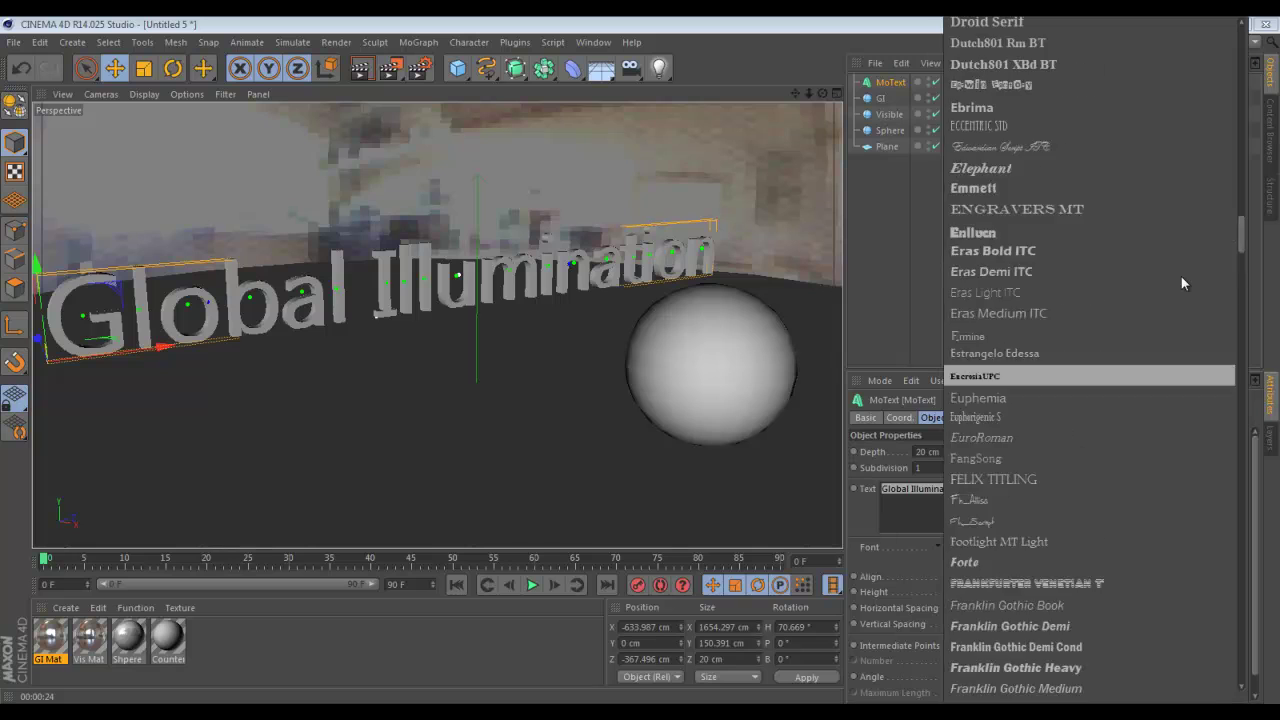
pyautogui.scroll(15, 1181, 283)
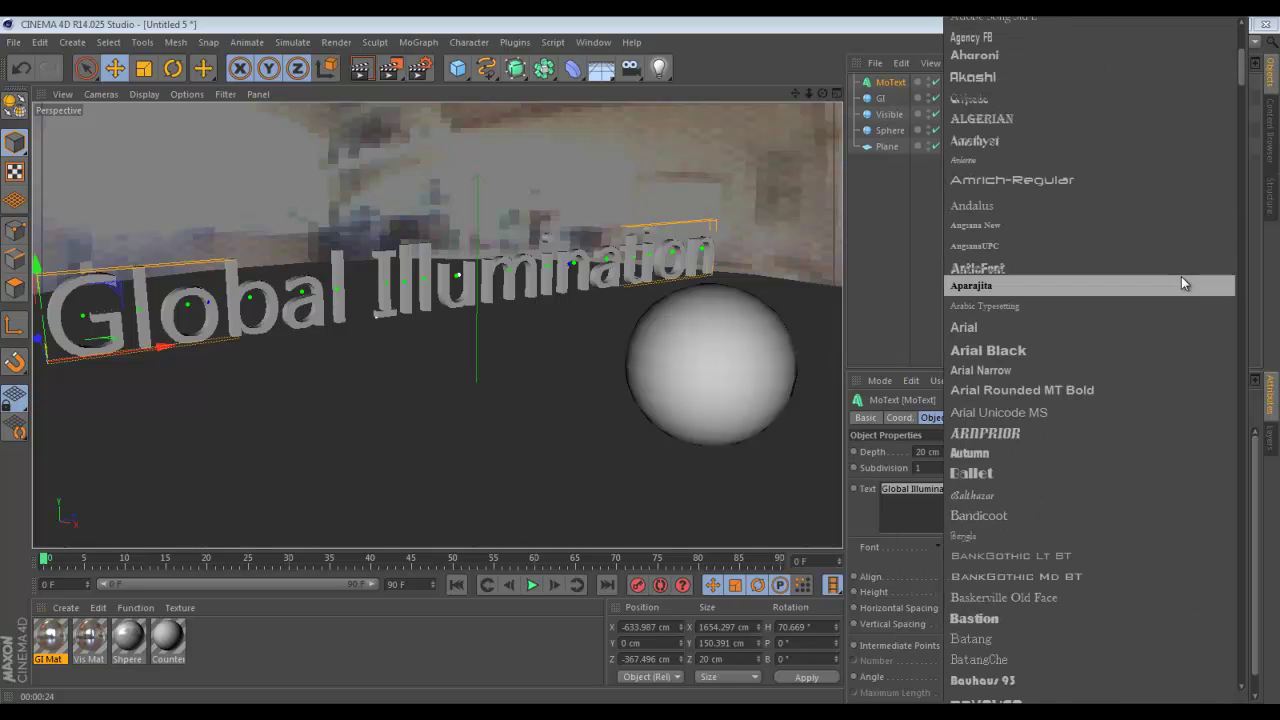
pyautogui.scroll(3, 1181, 276)
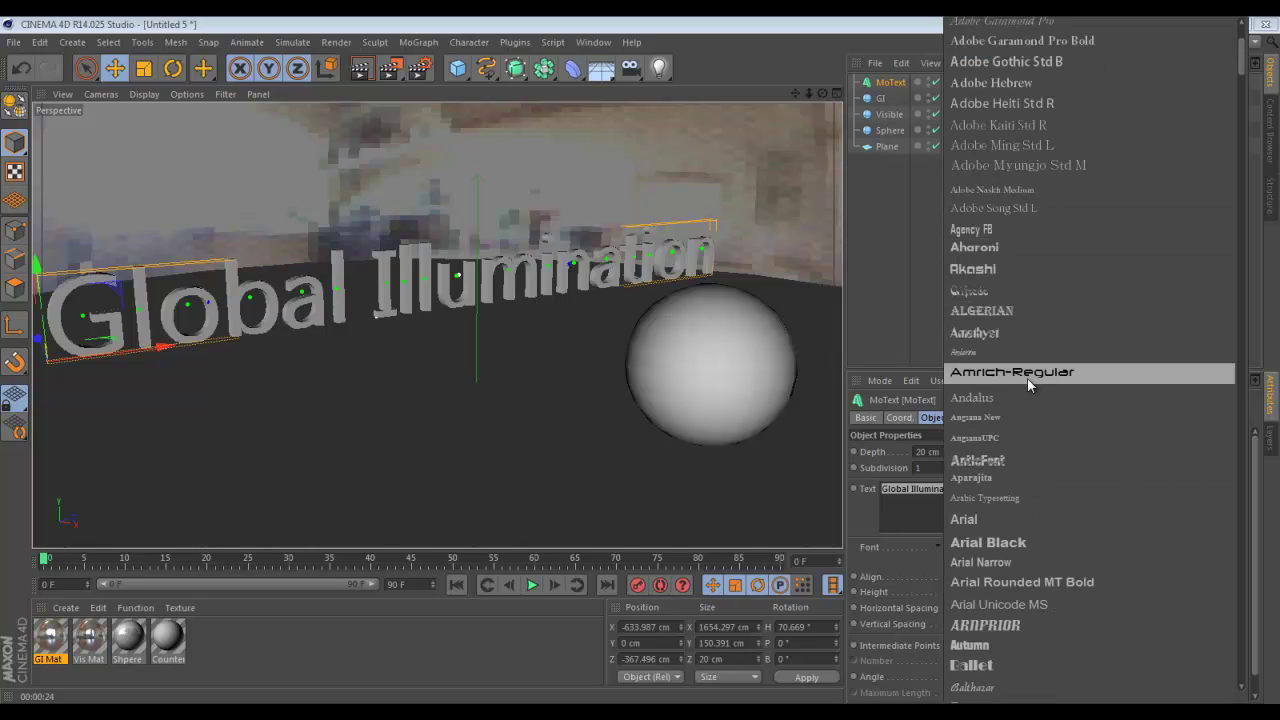
pyautogui.click(1032, 521)
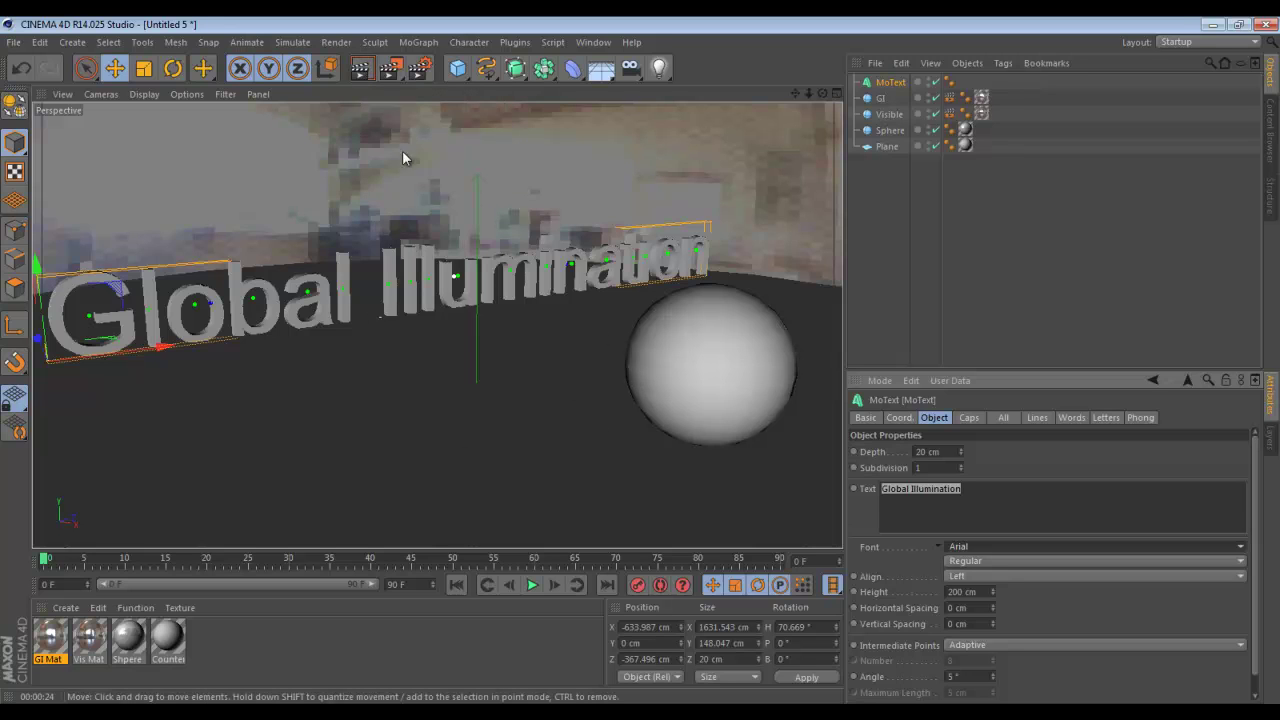
# - Re-render the viewport to show the Arial text and glossy ball with global illumination
pyautogui.click(362, 70)
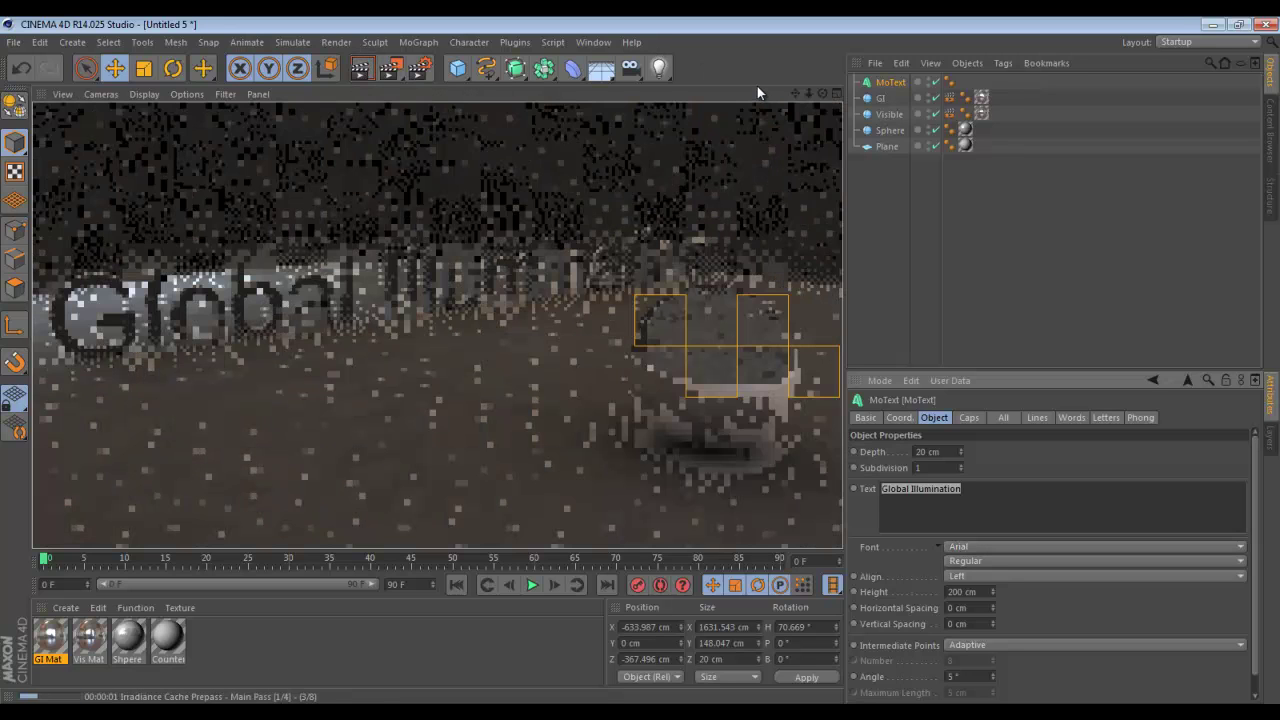